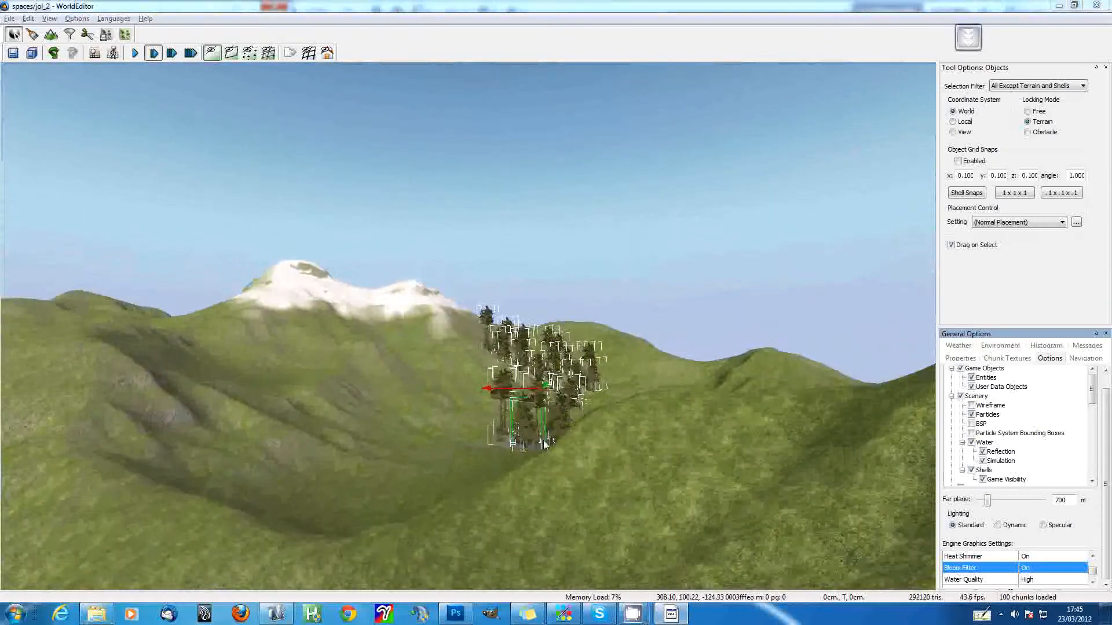
Step: Switch to modo and examine the textured batiment2 building's roof, facade windows and stone base from several angles
{"action": "key", "text": "alt+Tab"}
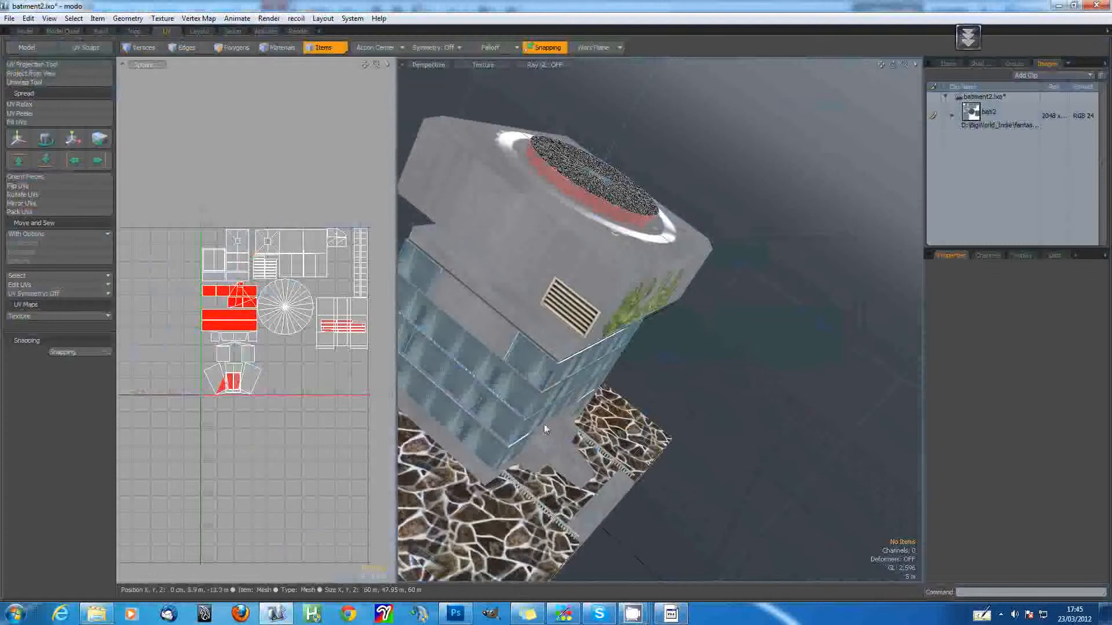
{"action": "scroll", "coordinate": [533, 363], "scroll_direction": "down", "scroll_amount": 8}
{"action": "scroll", "coordinate": [534, 363], "scroll_direction": "up", "scroll_amount": 3}
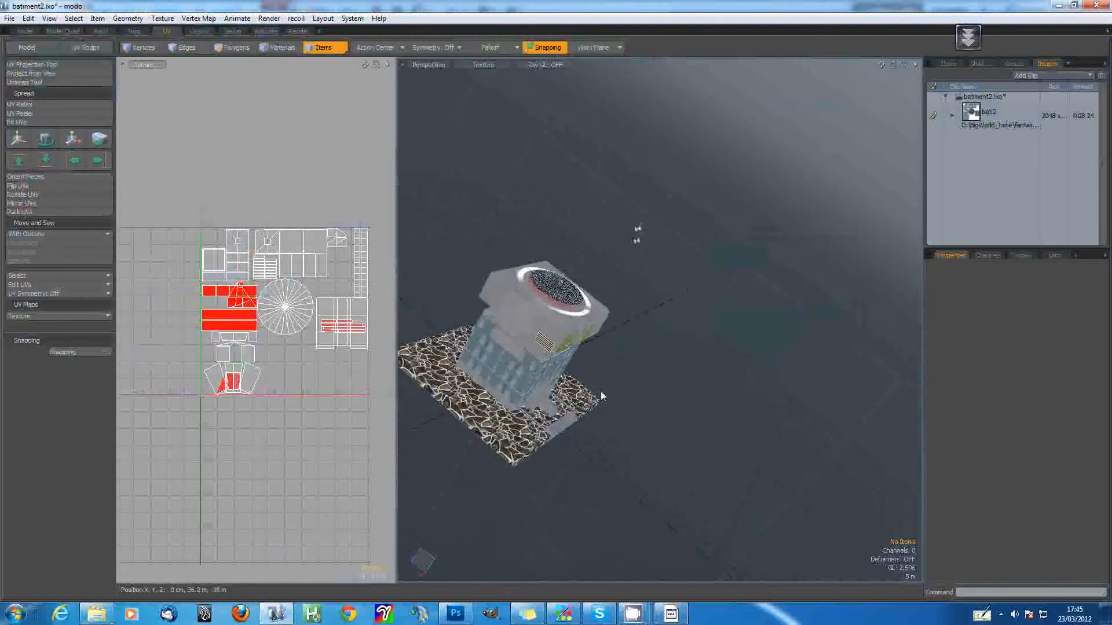
{"action": "key", "text": "w"}
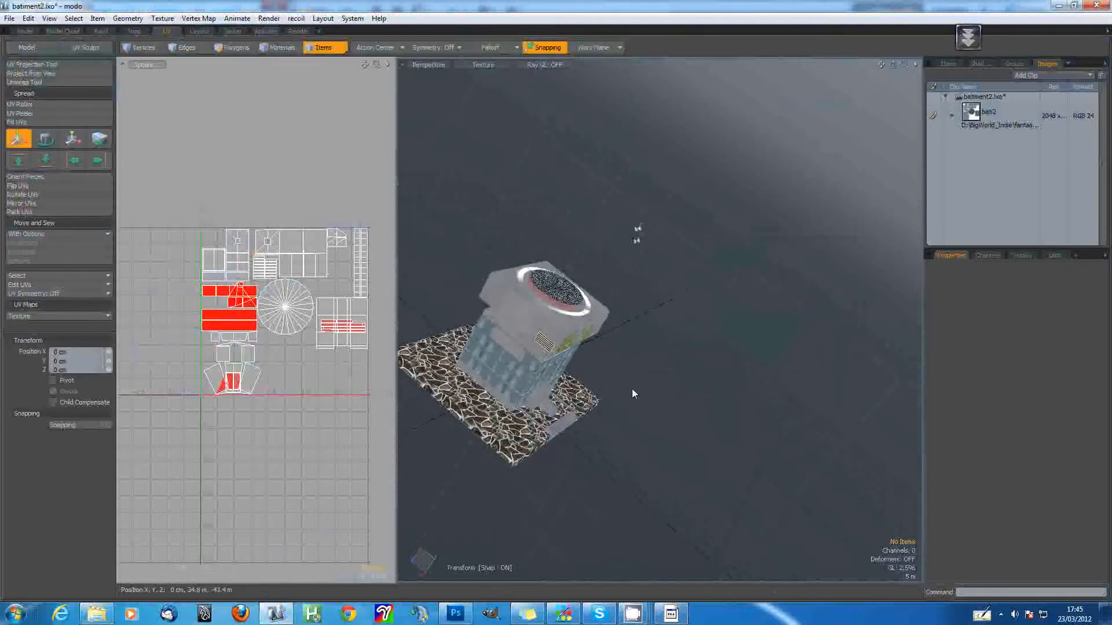
{"action": "key", "text": "space"}
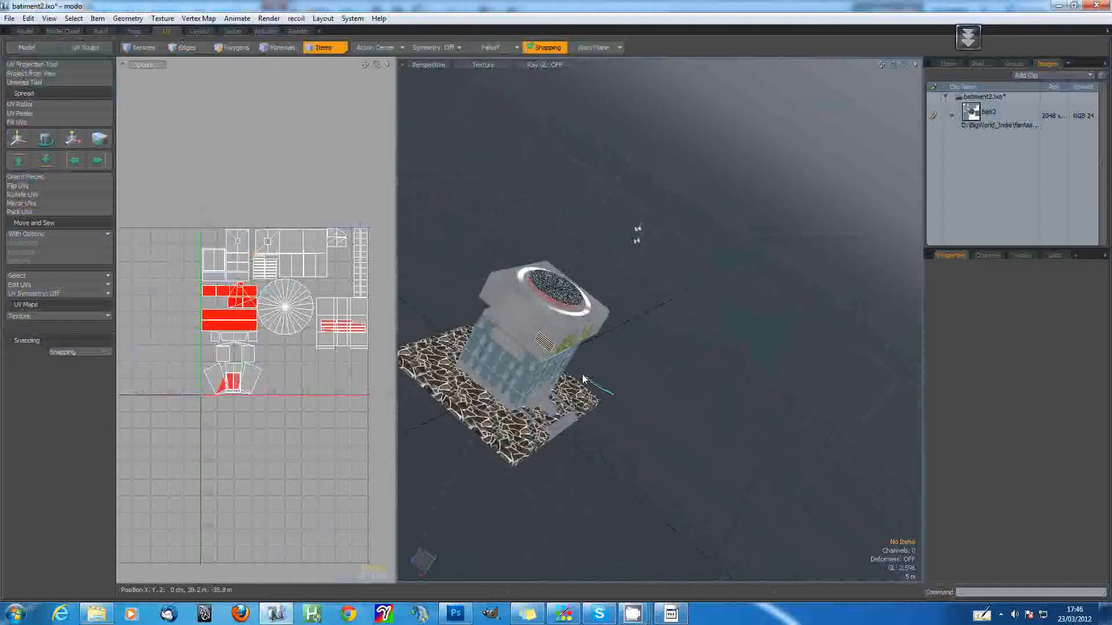
{"action": "left_click_drag", "start_coordinate": [627, 384], "coordinate": [448, 342], "text": "alt"}
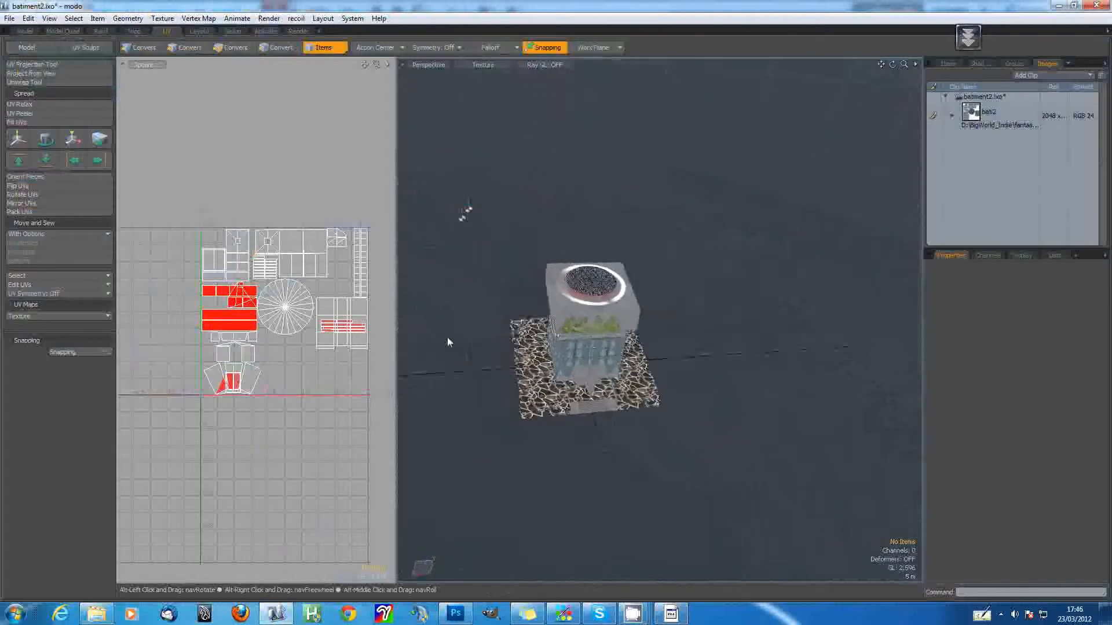
{"action": "scroll", "coordinate": [524, 364], "scroll_direction": "up", "scroll_amount": 5}
{"action": "left_click_drag", "start_coordinate": [523, 365], "coordinate": [753, 352], "text": "alt"}
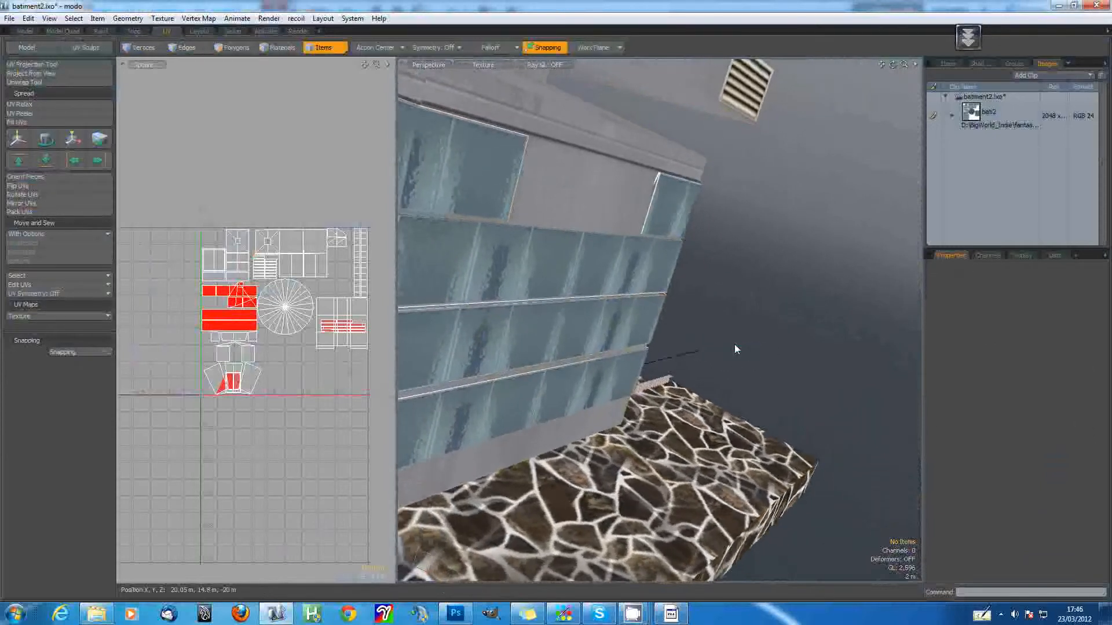
{"action": "left_click_drag", "start_coordinate": [777, 350], "coordinate": [675, 315], "text": "alt"}
{"action": "scroll", "coordinate": [676, 315], "scroll_direction": "down", "scroll_amount": 5}
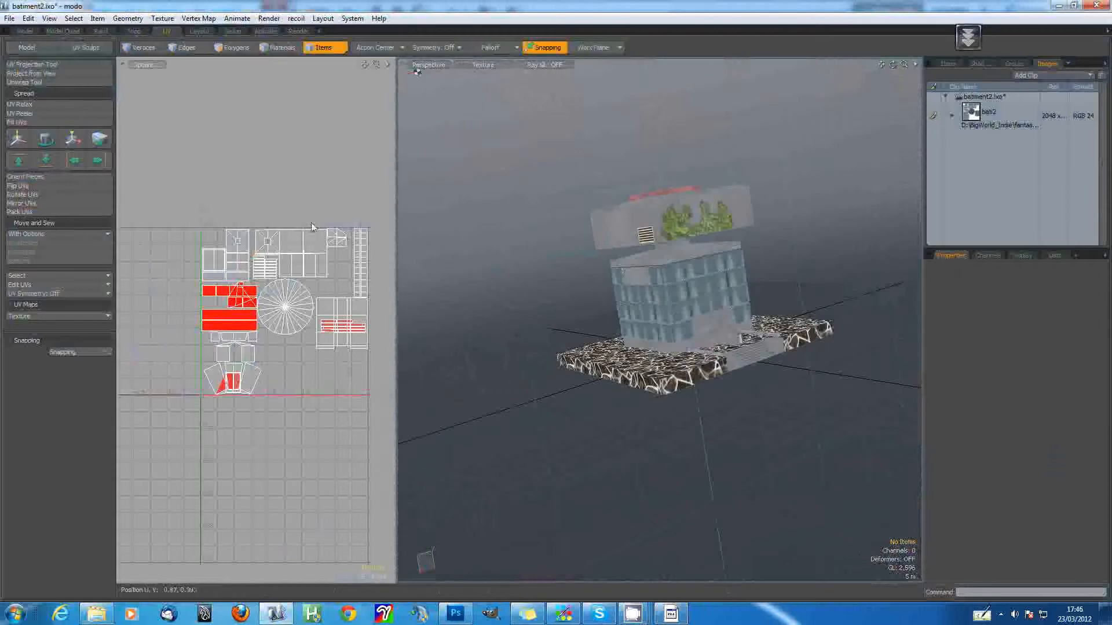
Step: Start exporting the batiment2 scene and choose D:\BigWorld_Indie\fantasydemo\res\batiment as the destination folder
{"action": "left_click", "coordinate": [9, 19]}
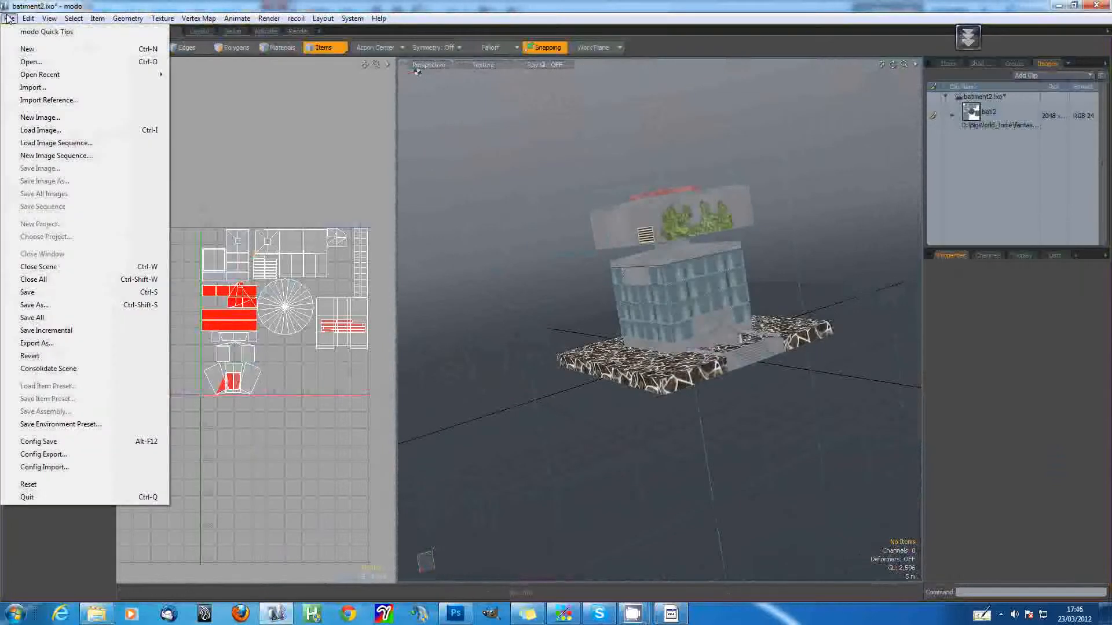
{"action": "left_click", "coordinate": [10, 19]}
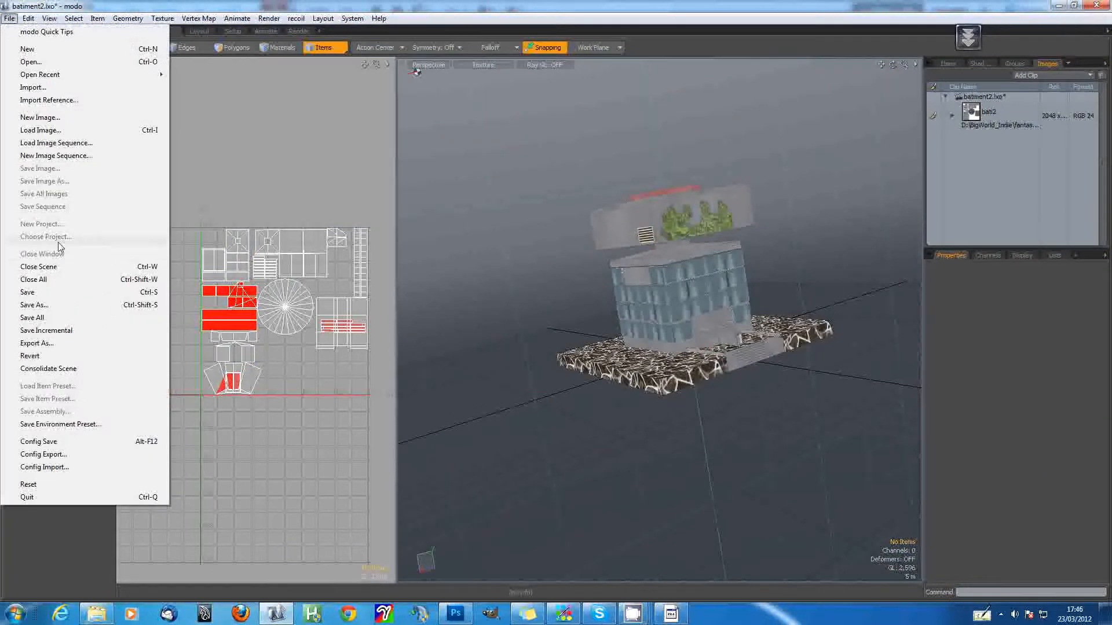
{"action": "left_click", "coordinate": [49, 343]}
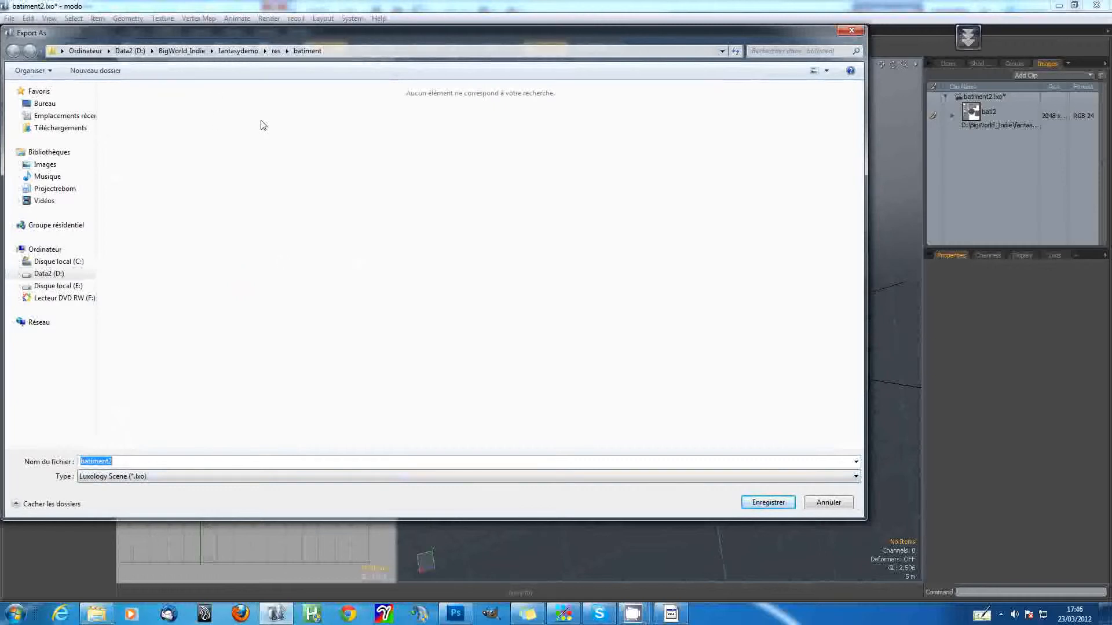
{"action": "left_click", "coordinate": [182, 51]}
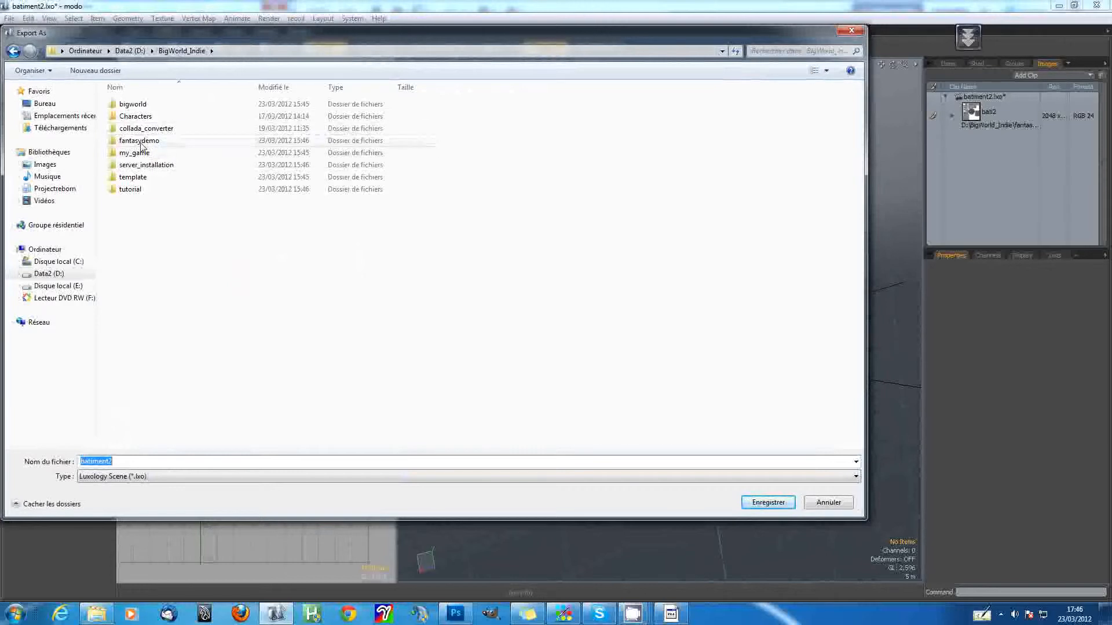
{"action": "double_click", "coordinate": [139, 142]}
{"action": "double_click", "coordinate": [128, 116]}
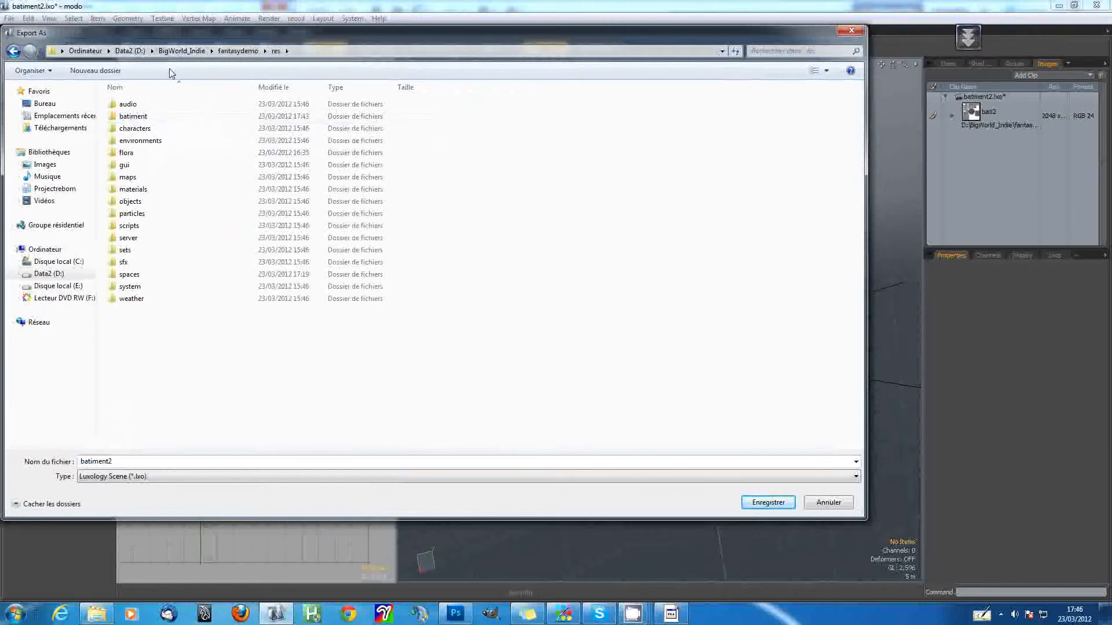
{"action": "double_click", "coordinate": [133, 116]}
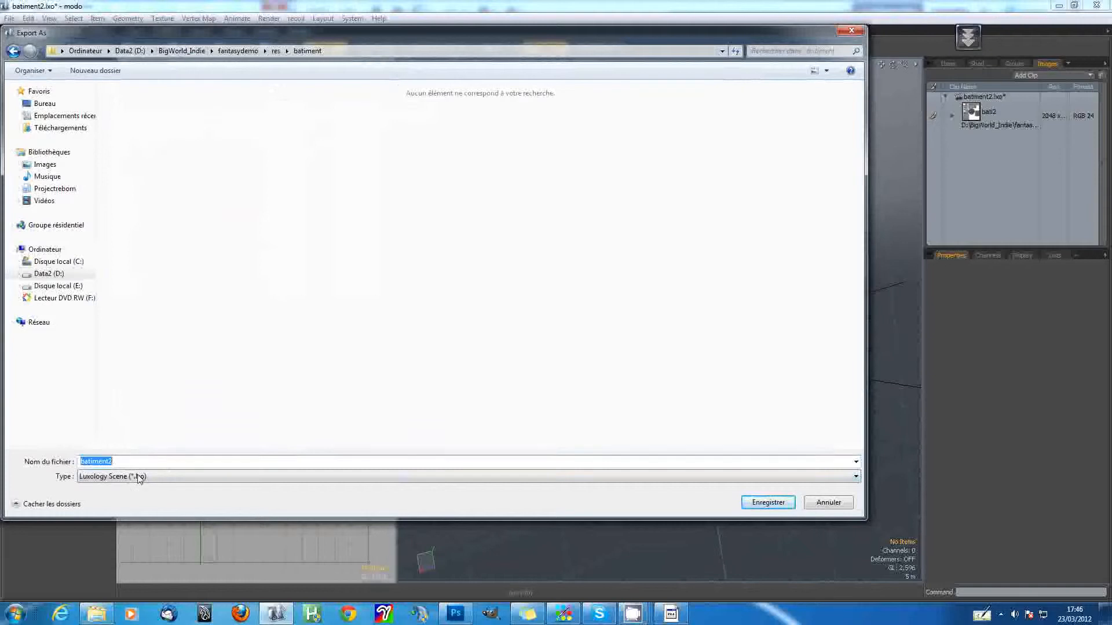
Step: Export the scene under the name batiment2 in COLLADA 1.4.1 (*.dae) format
{"action": "left_click", "coordinate": [139, 477]}
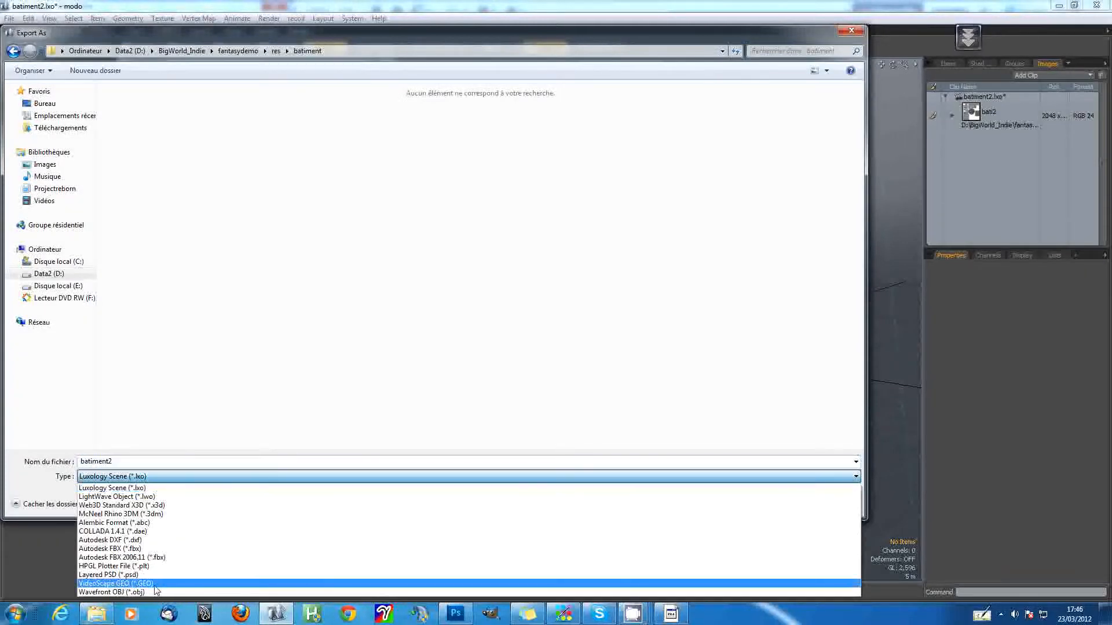
{"action": "left_click", "coordinate": [139, 532]}
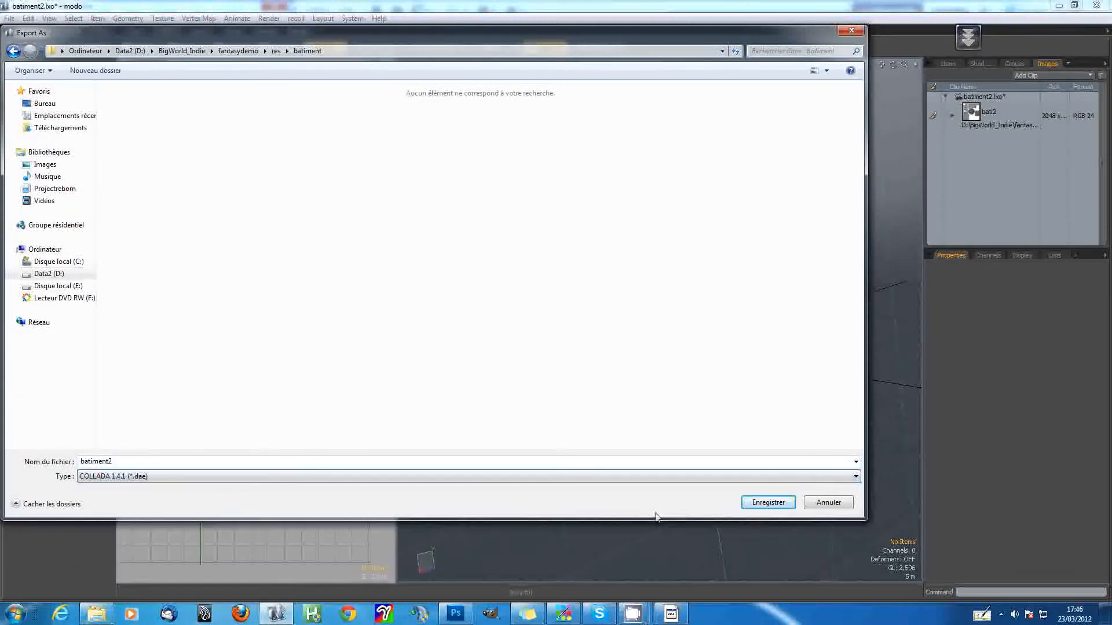
{"action": "left_click", "coordinate": [764, 500]}
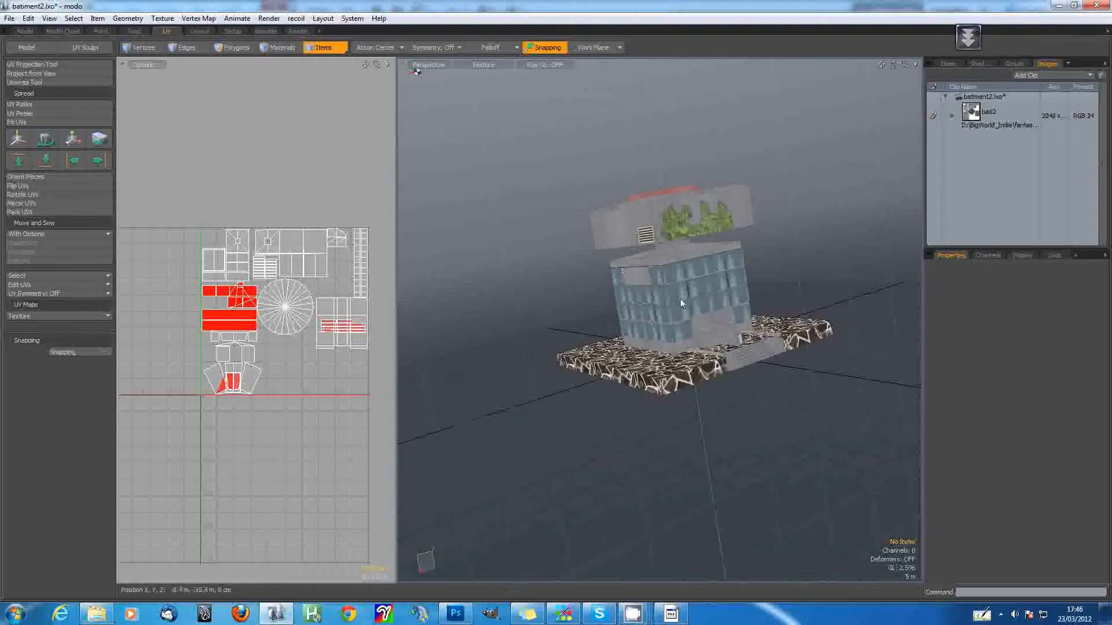
Step: Switch to File Explorer and open the collada_converter folder in D:\BigWorld_Indie
{"action": "left_click", "coordinate": [96, 614]}
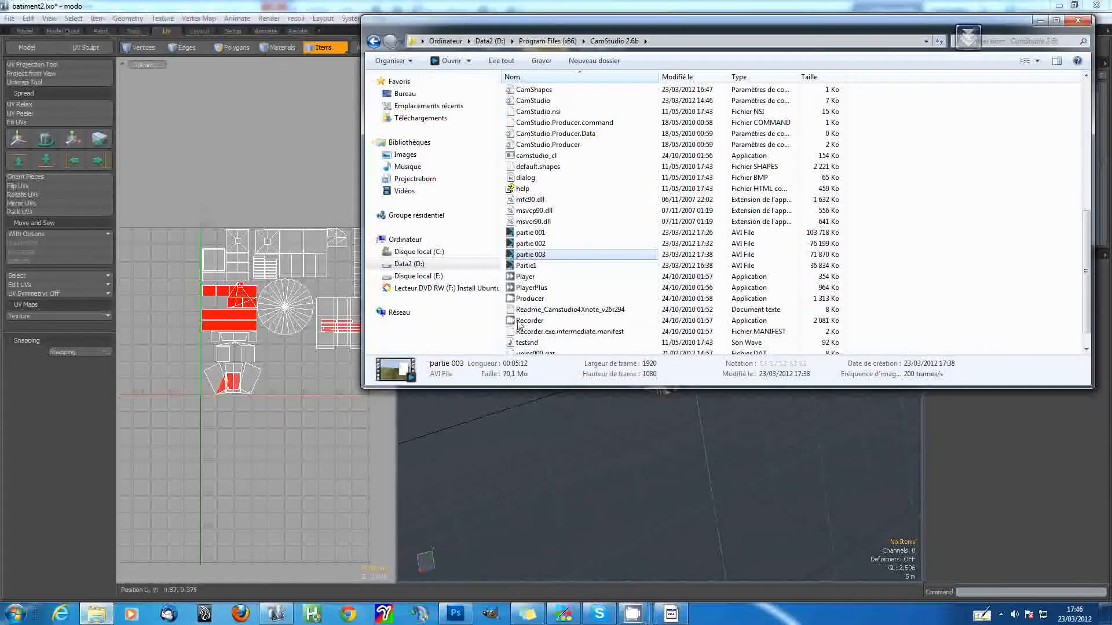
{"action": "left_click", "coordinate": [410, 264]}
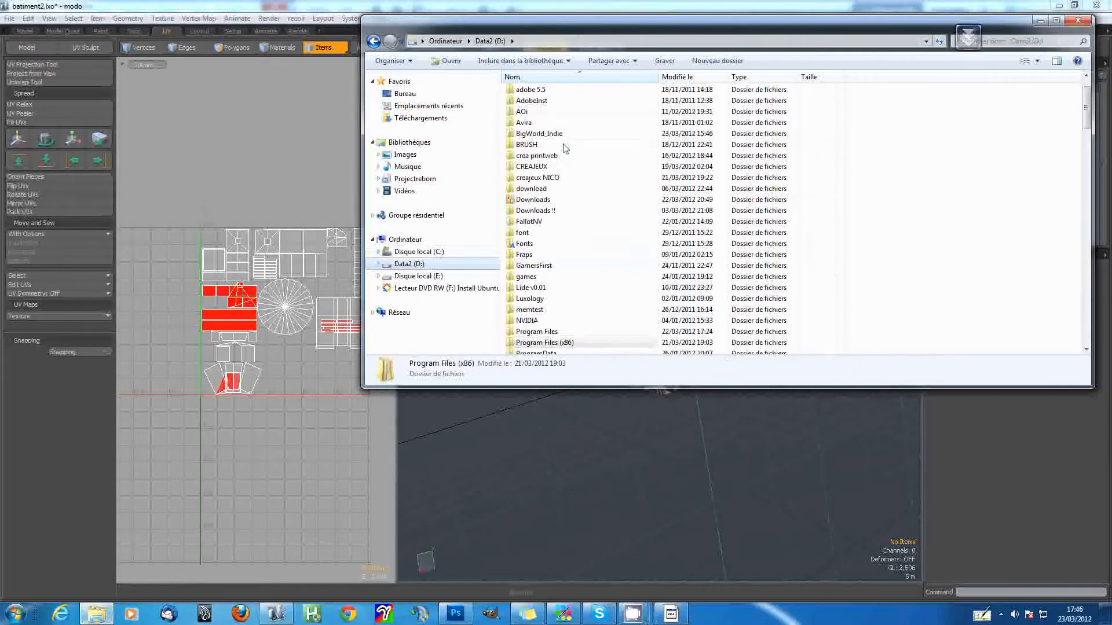
{"action": "double_click", "coordinate": [539, 134]}
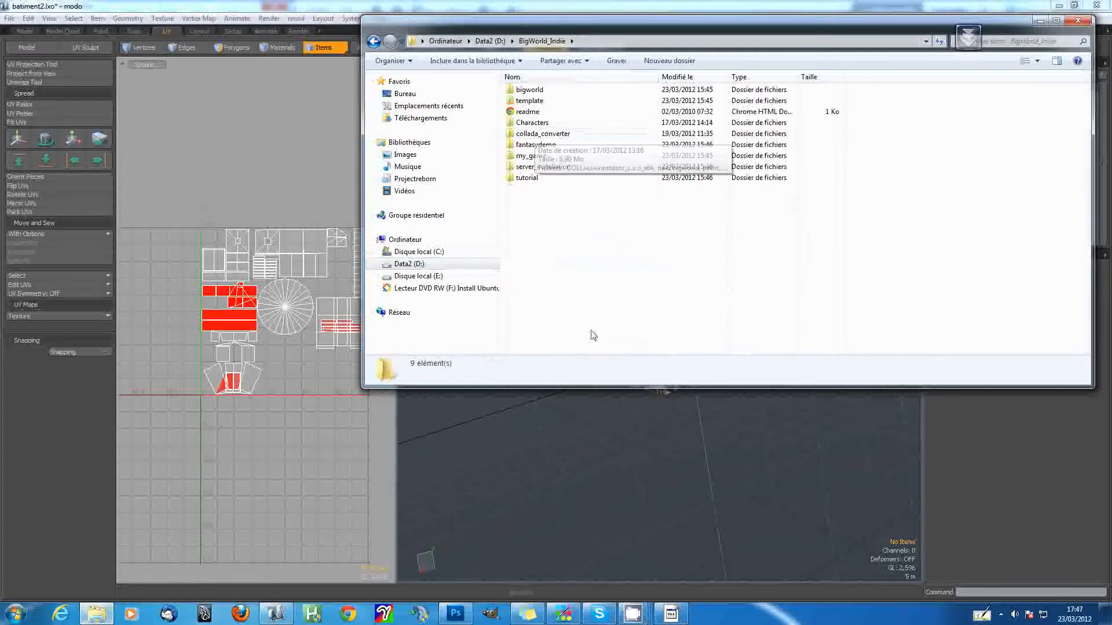
{"action": "double_click", "coordinate": [552, 135]}
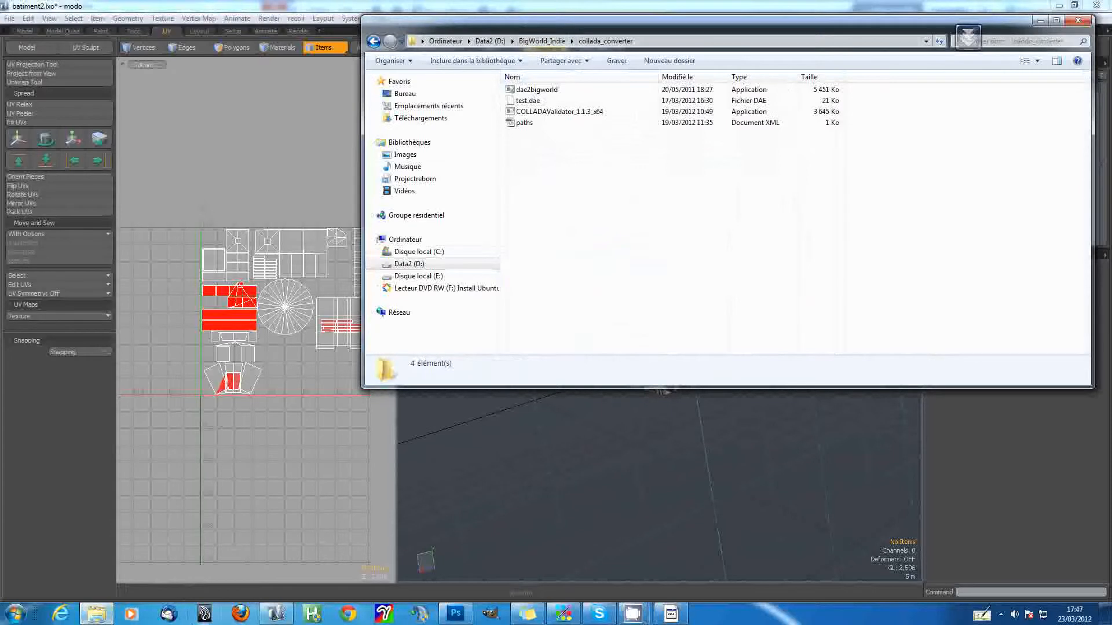
Step: Look at the exporter folder inside bigworld\tools and return to the collada_converter folder
{"action": "left_click", "coordinate": [542, 41]}
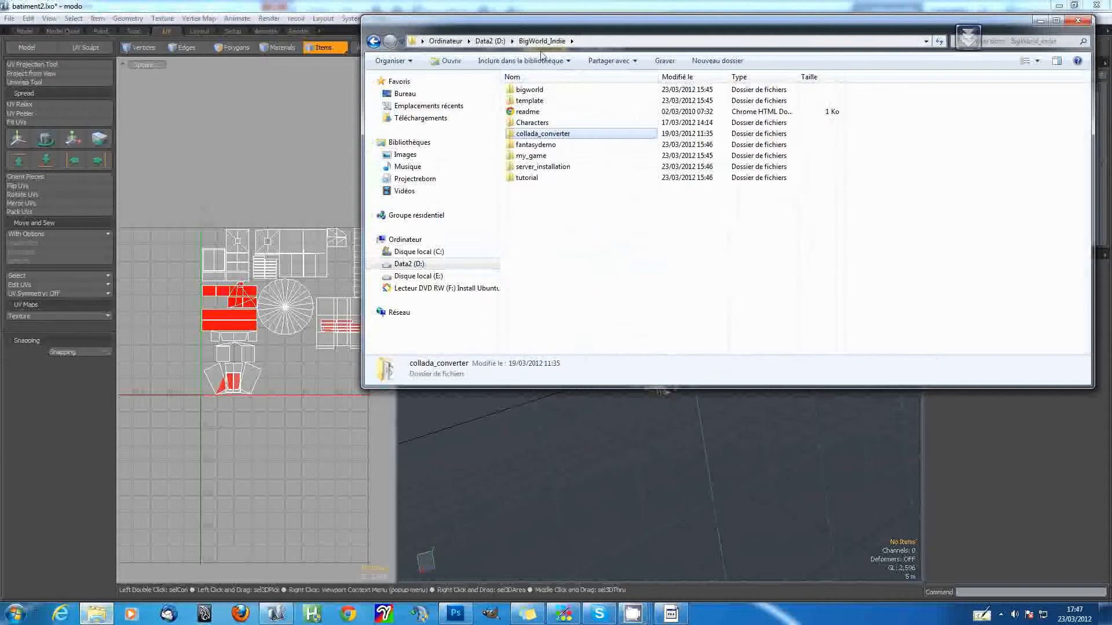
{"action": "double_click", "coordinate": [535, 92]}
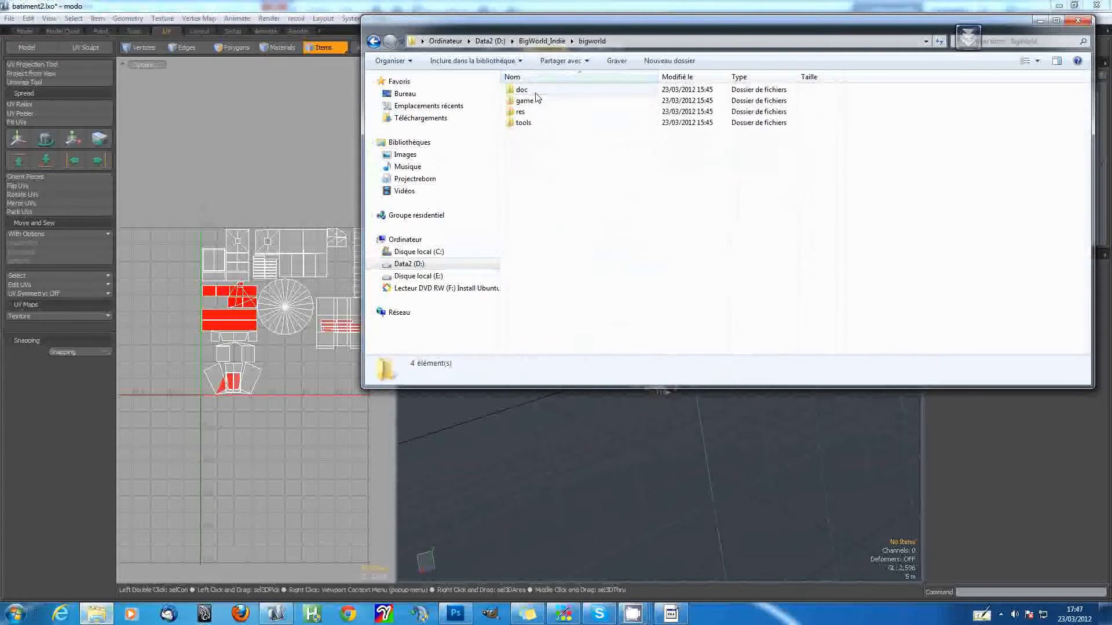
{"action": "double_click", "coordinate": [536, 123]}
{"action": "double_click", "coordinate": [535, 113]}
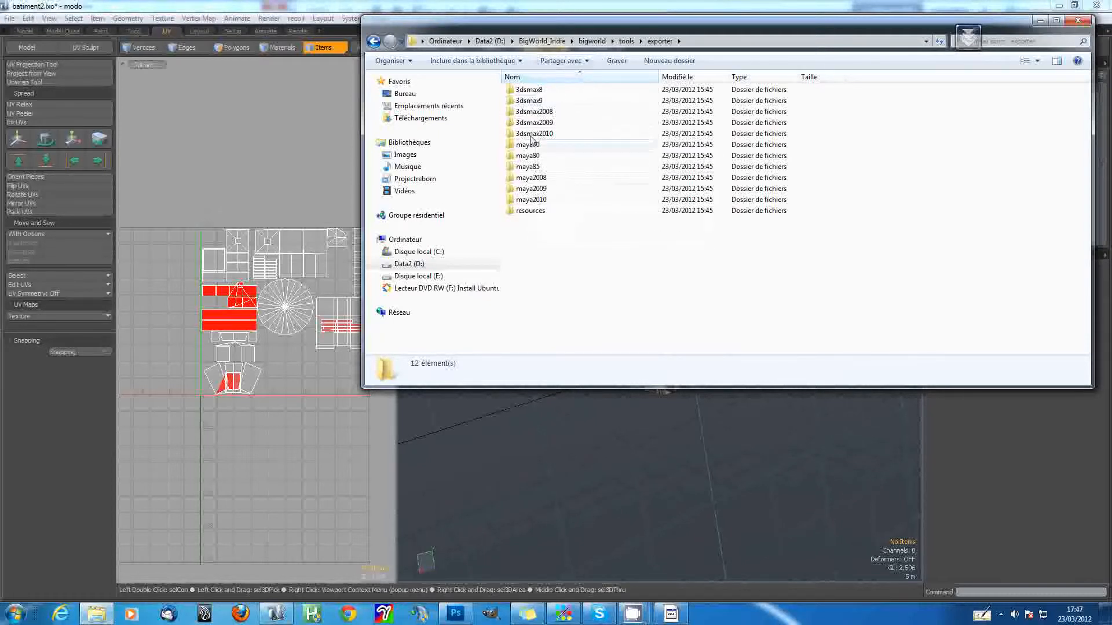
{"action": "left_click", "coordinate": [591, 41]}
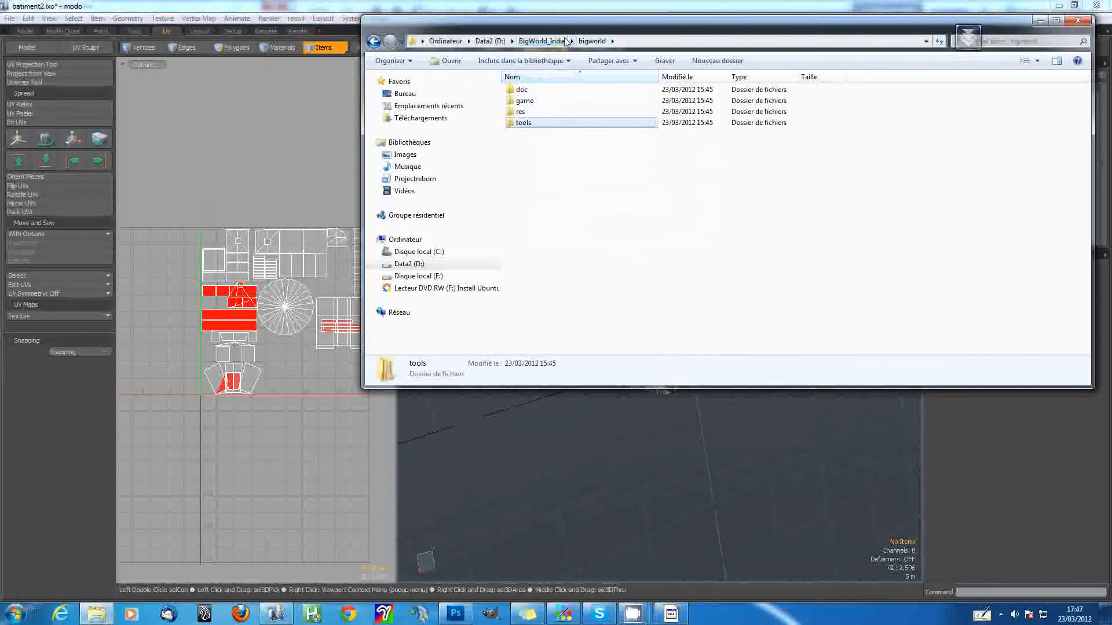
{"action": "left_click", "coordinate": [558, 41]}
{"action": "double_click", "coordinate": [536, 132]}
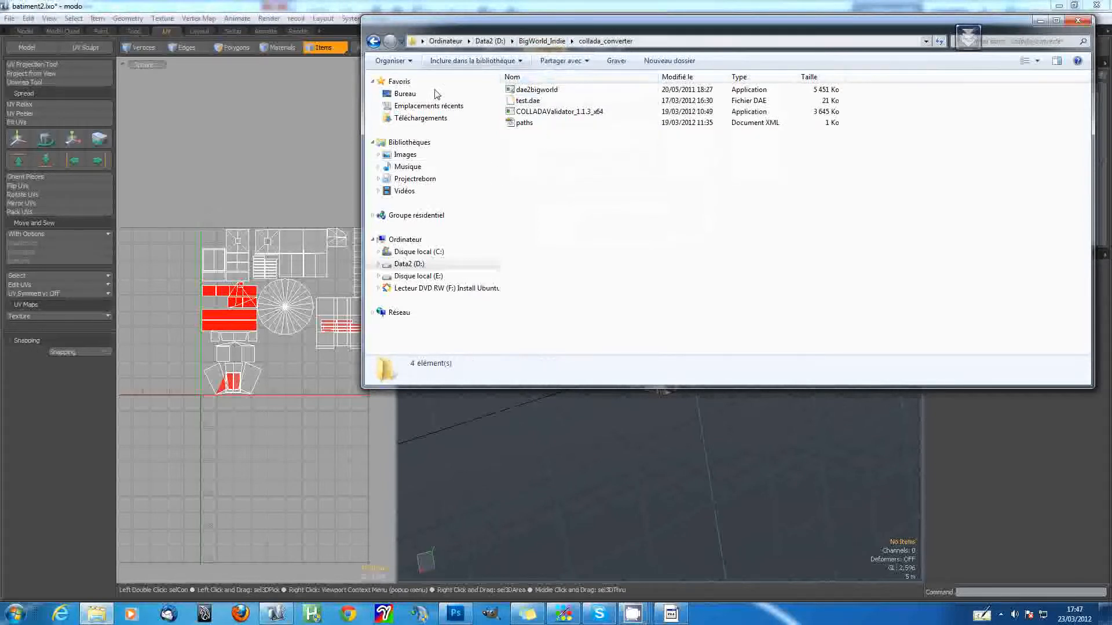
Step: Open the paths XML file in Dreamweaver, review its resource path entries and close it
{"action": "left_click", "coordinate": [526, 124]}
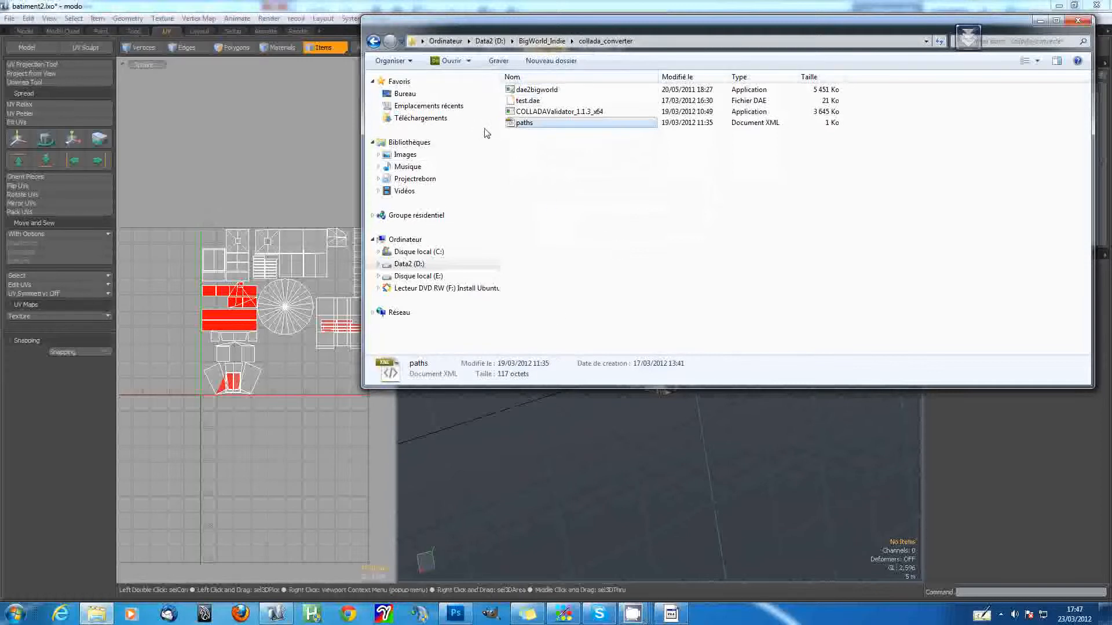
{"action": "double_click", "coordinate": [522, 124]}
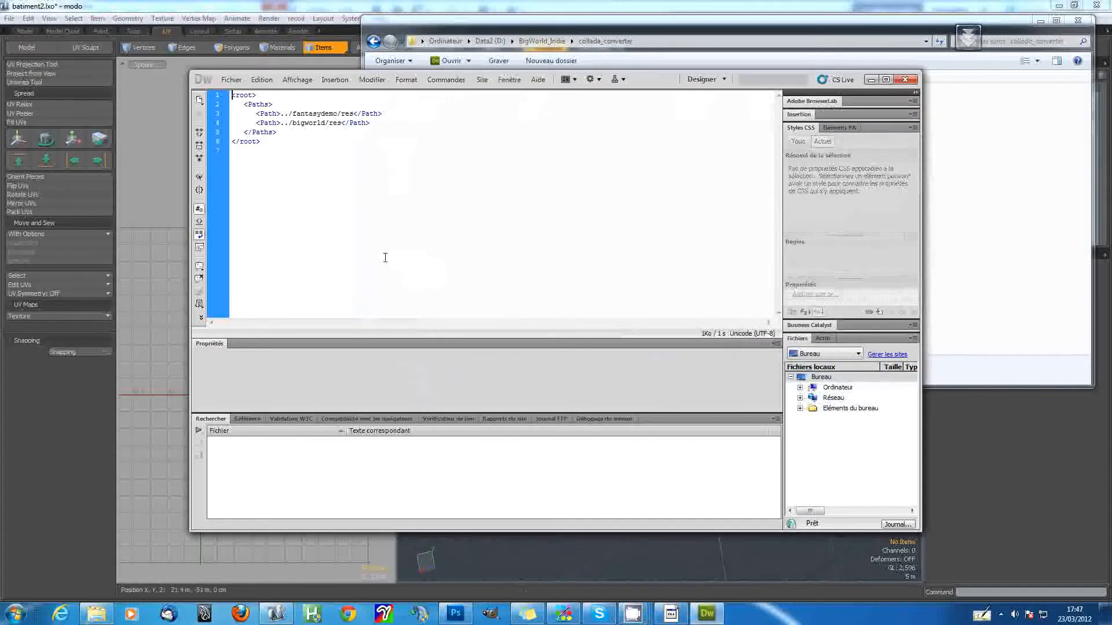
{"action": "left_click_drag", "start_coordinate": [290, 142], "coordinate": [232, 95]}
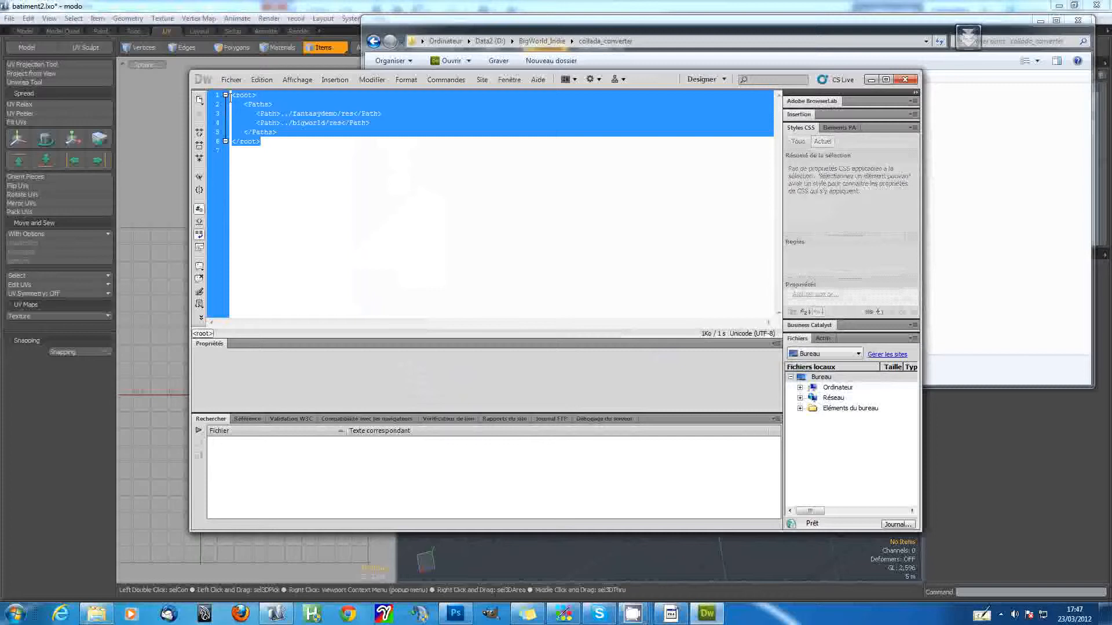
{"action": "left_click", "coordinate": [345, 152]}
{"action": "left_click_drag", "start_coordinate": [379, 123], "coordinate": [234, 95]}
{"action": "left_click", "coordinate": [400, 133]}
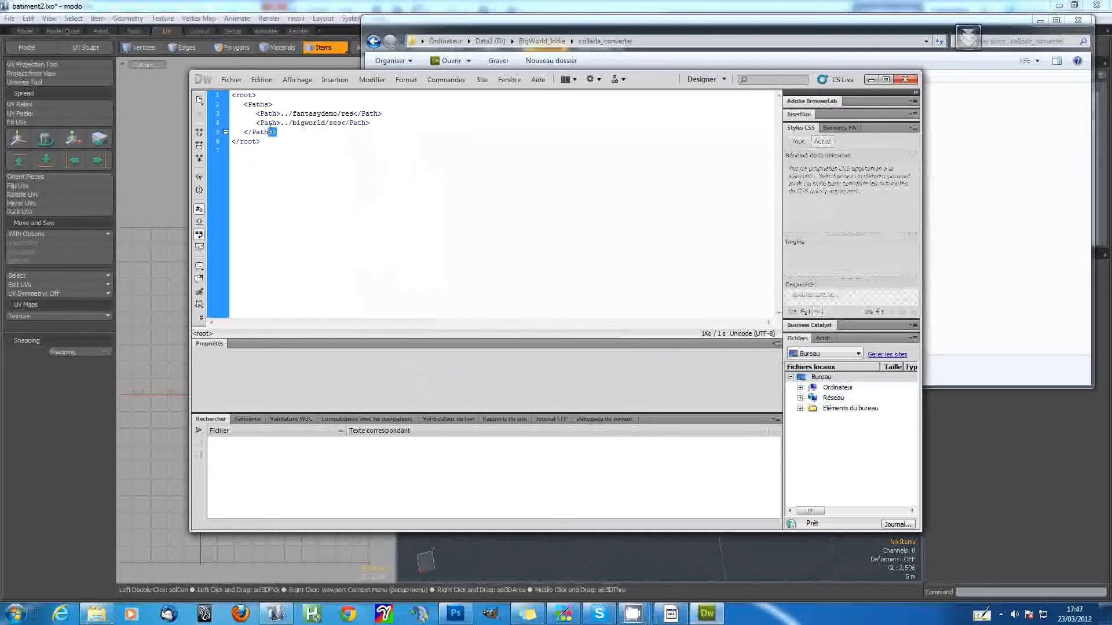
{"action": "left_click", "coordinate": [358, 190]}
{"action": "left_click", "coordinate": [905, 79]}
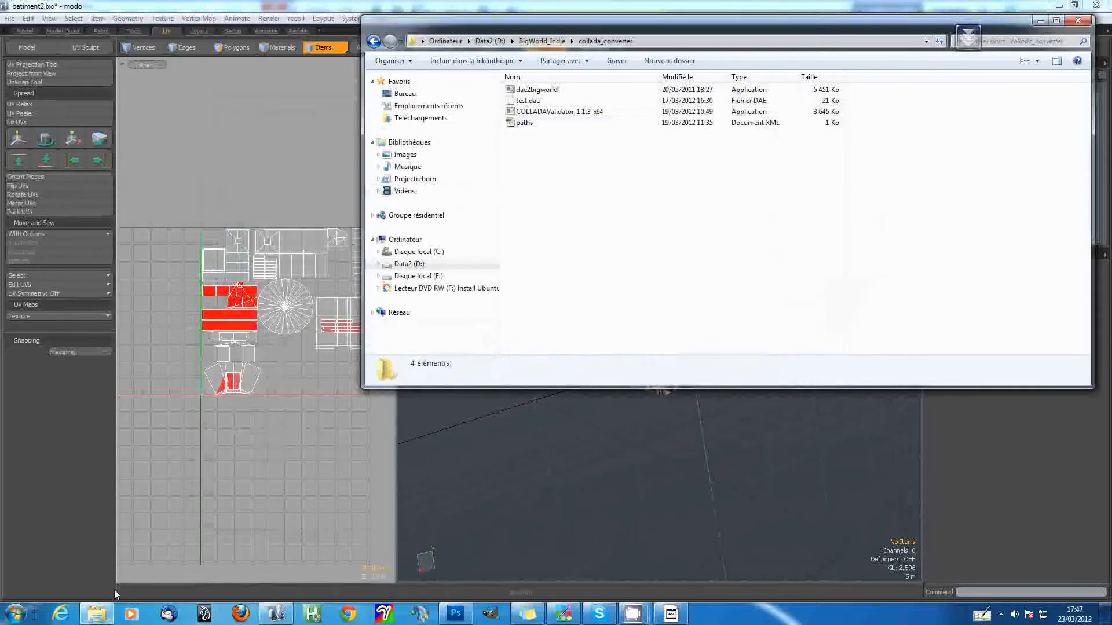
Step: Try to open the Batiment JOL folder from the frequently used folders
{"action": "left_click", "coordinate": [110, 619]}
{"action": "left_click", "coordinate": [110, 618]}
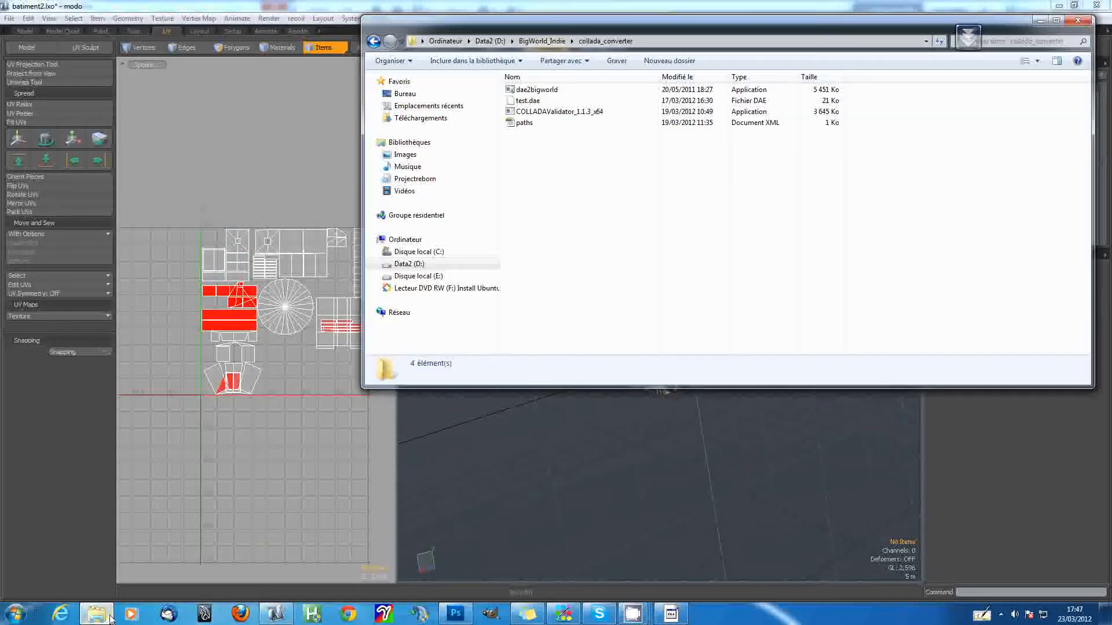
{"action": "right_click", "coordinate": [110, 619]}
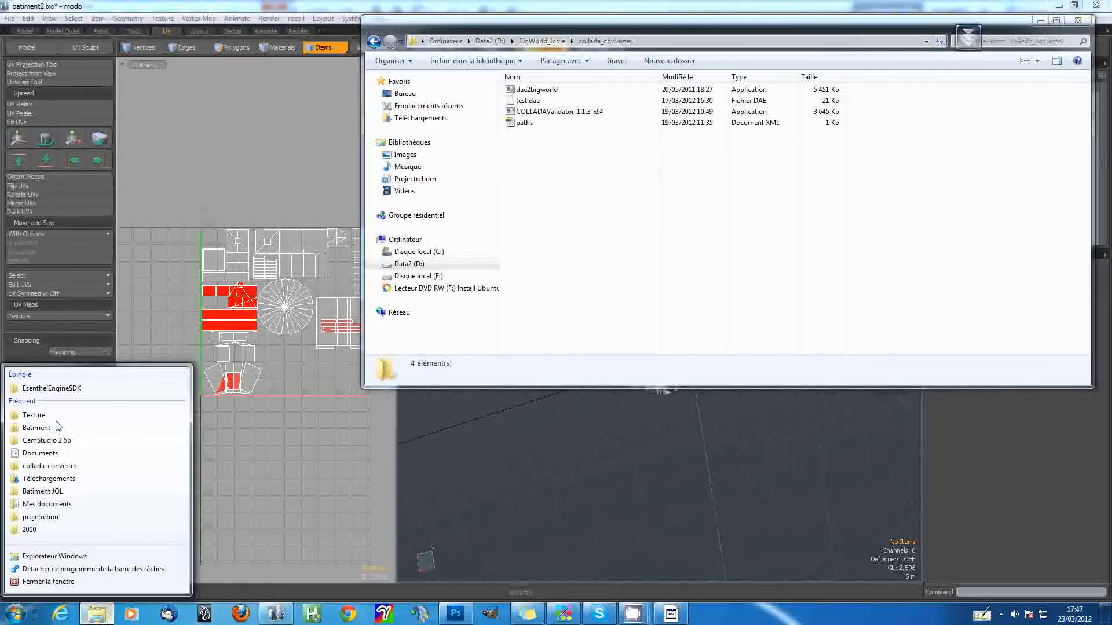
{"action": "left_click", "coordinate": [44, 491]}
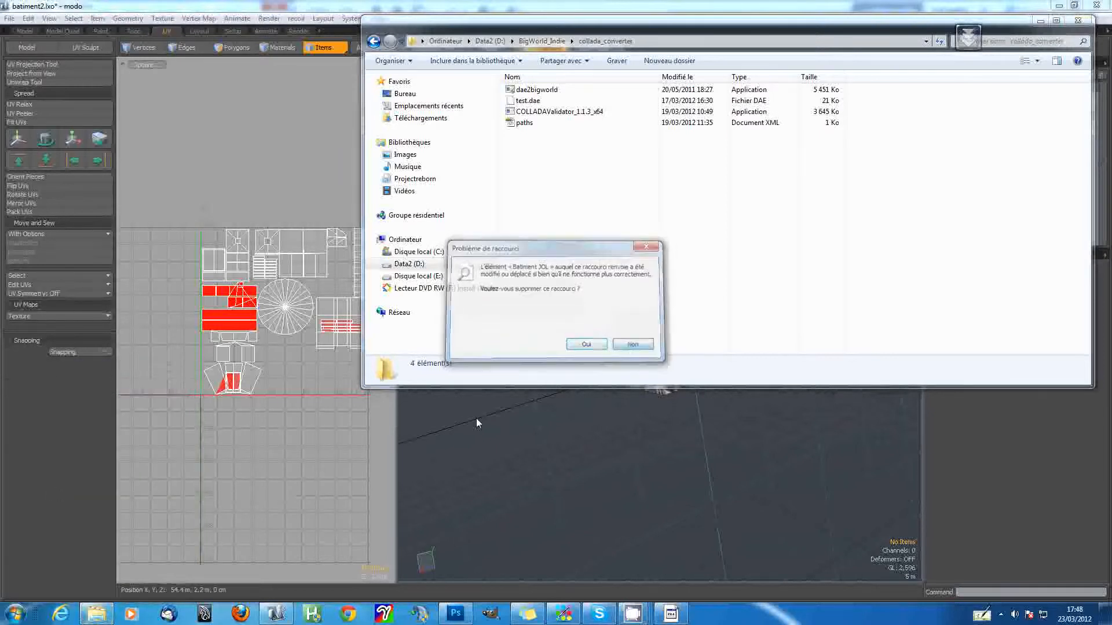
{"action": "key", "text": "Escape"}
Step: Open the collada_converter folder from the frequently used folders
{"action": "right_click", "coordinate": [96, 614]}
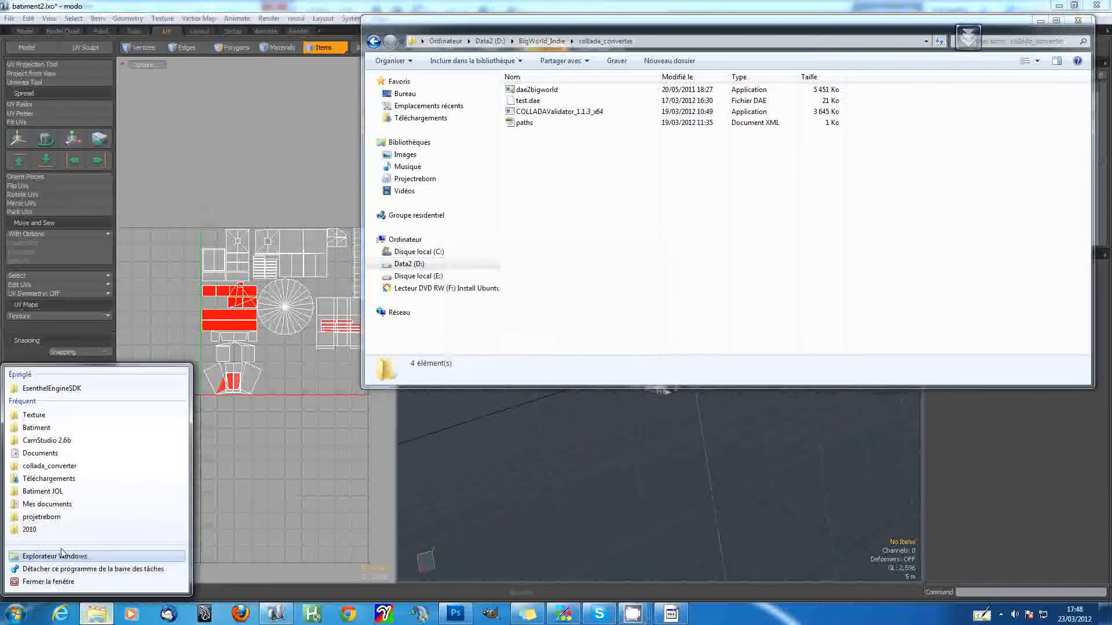
{"action": "left_click", "coordinate": [60, 468]}
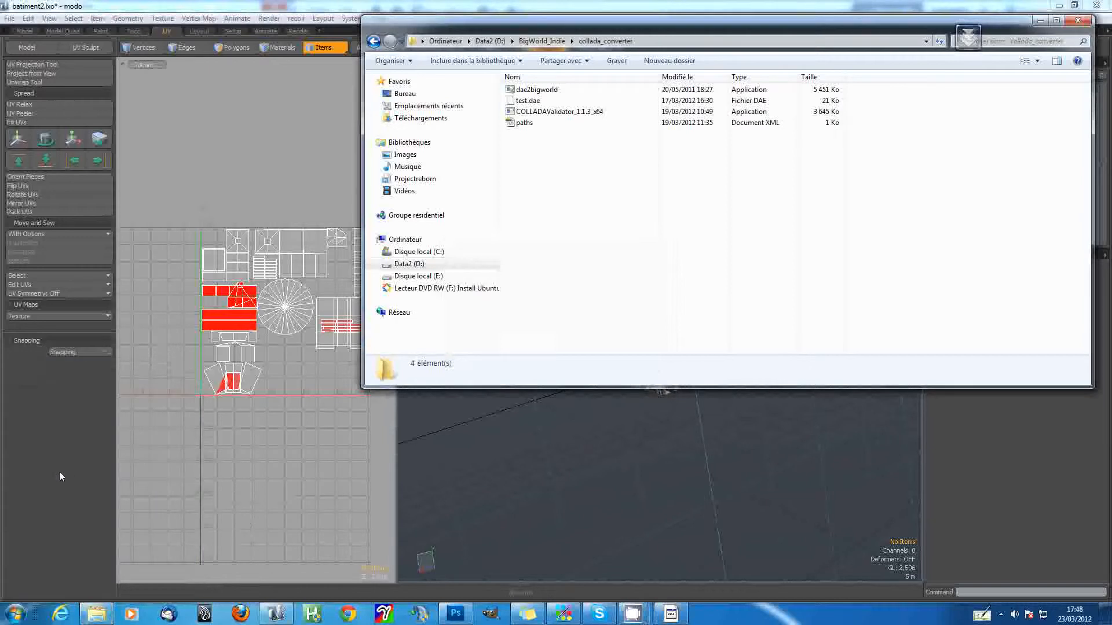
Step: Open a second file window on the BigWorld_Indie folder of drive D and place it beside the collada_converter window
{"action": "left_click_drag", "start_coordinate": [511, 28], "coordinate": [333, 66]}
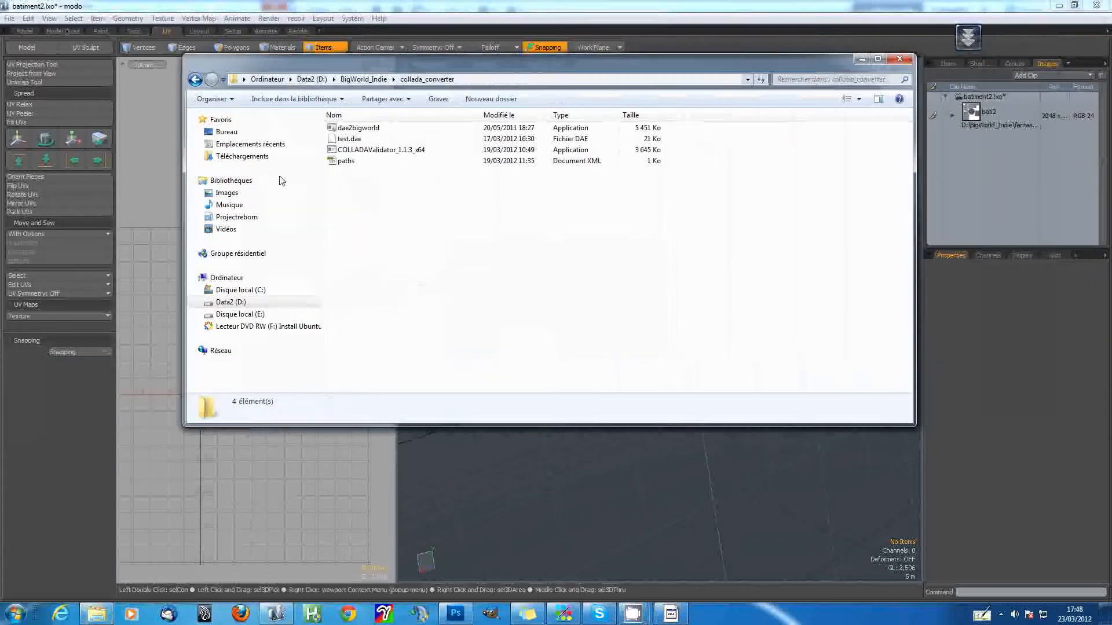
{"action": "right_click", "coordinate": [94, 605]}
{"action": "right_click", "coordinate": [96, 610]}
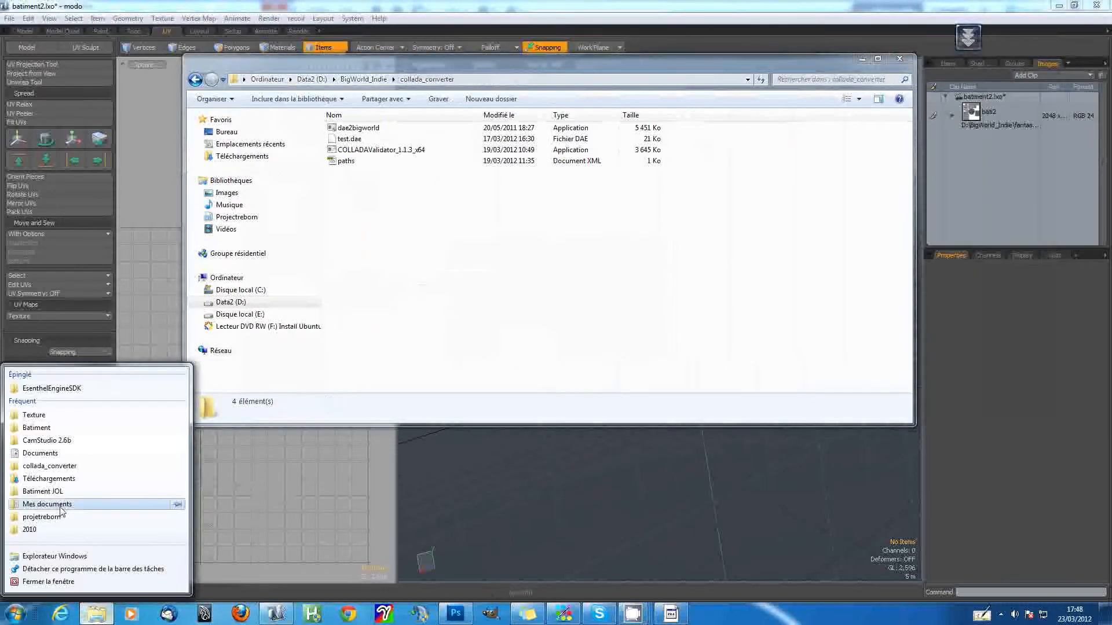
{"action": "left_click", "coordinate": [47, 504]}
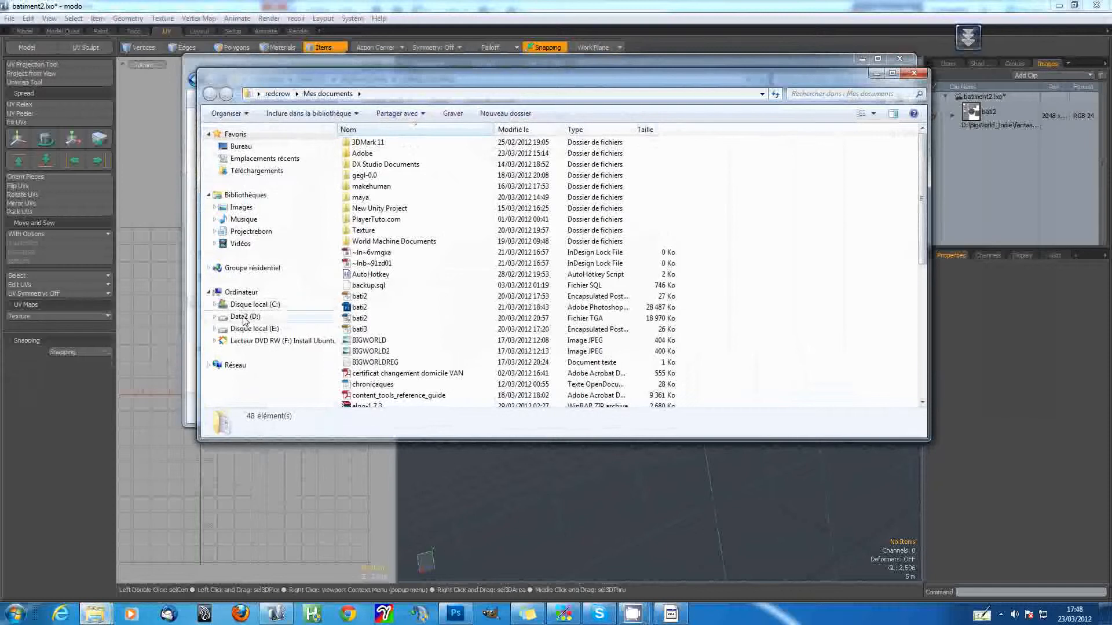
{"action": "left_click", "coordinate": [244, 318]}
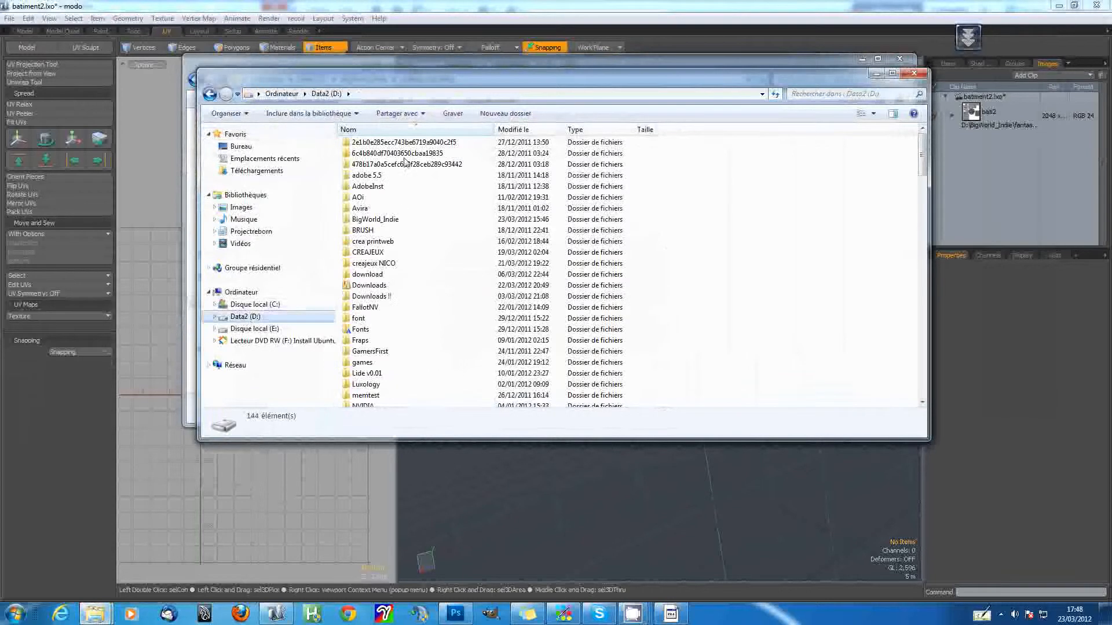
{"action": "double_click", "coordinate": [384, 220]}
{"action": "left_click_drag", "start_coordinate": [403, 81], "coordinate": [650, 210]}
{"action": "double_click", "coordinate": [611, 271]}
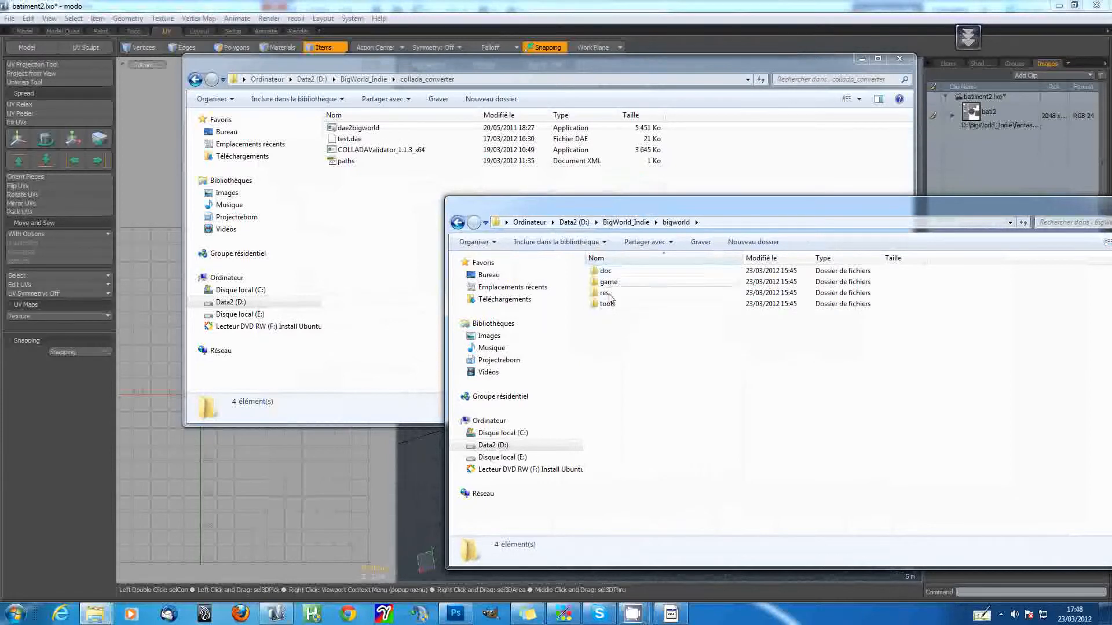
{"action": "double_click", "coordinate": [605, 294]}
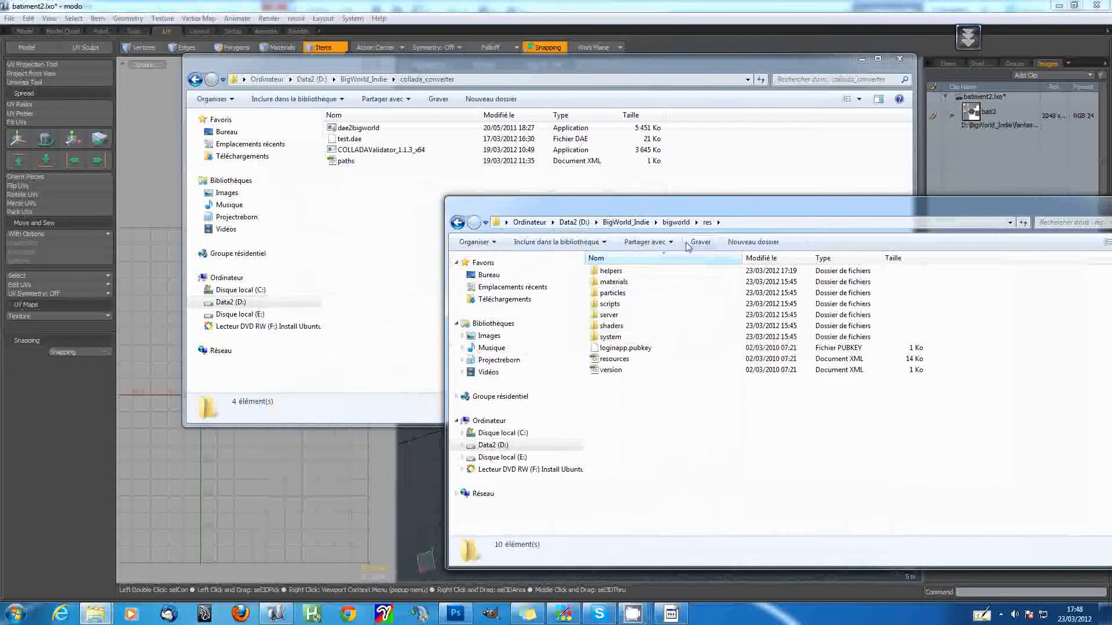
{"action": "left_click", "coordinate": [637, 222]}
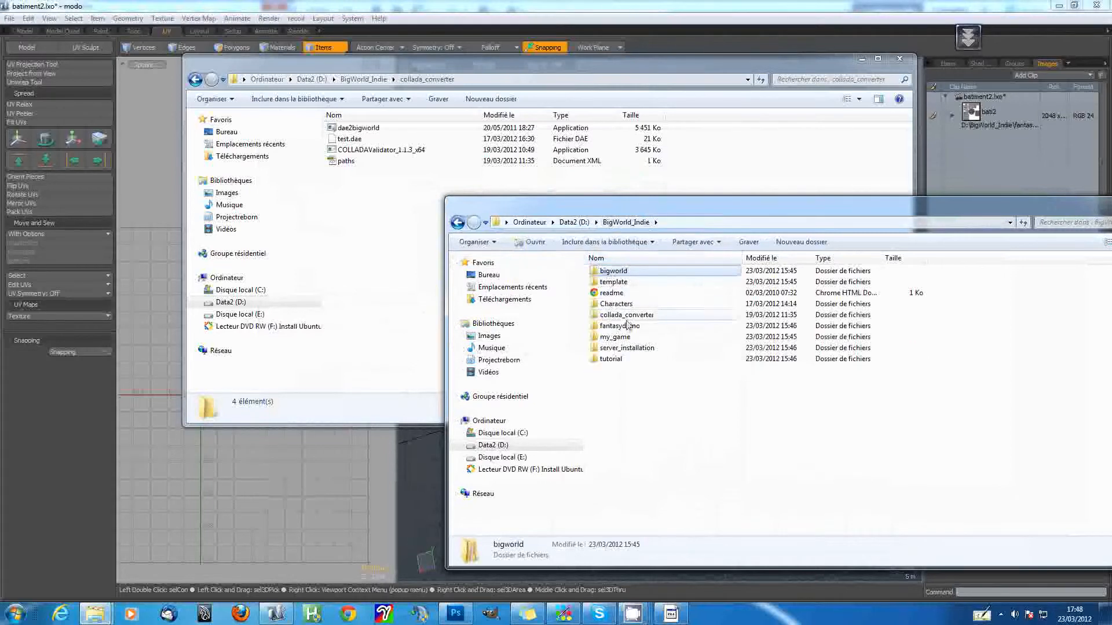
Step: Convert batiment2.dae from the fantasydemo\res\batiment folder with the dae2bigworld application
{"action": "left_click", "coordinate": [629, 328]}
{"action": "double_click", "coordinate": [628, 328]}
{"action": "double_click", "coordinate": [606, 282]}
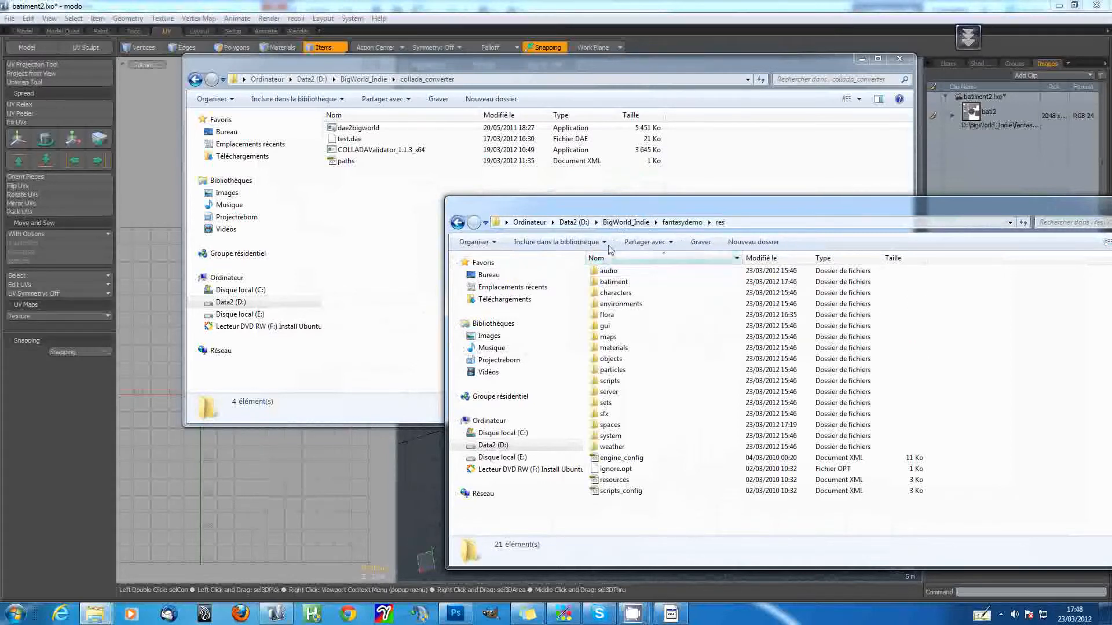
{"action": "double_click", "coordinate": [614, 284]}
{"action": "left_click", "coordinate": [615, 274]}
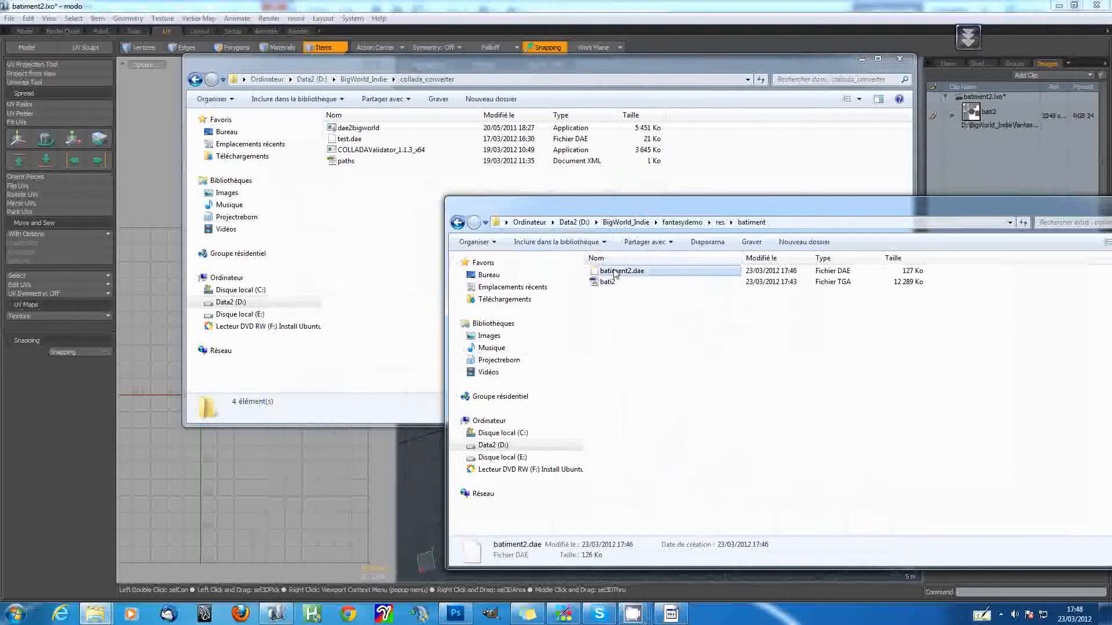
{"action": "left_click_drag", "start_coordinate": [618, 275], "coordinate": [368, 132]}
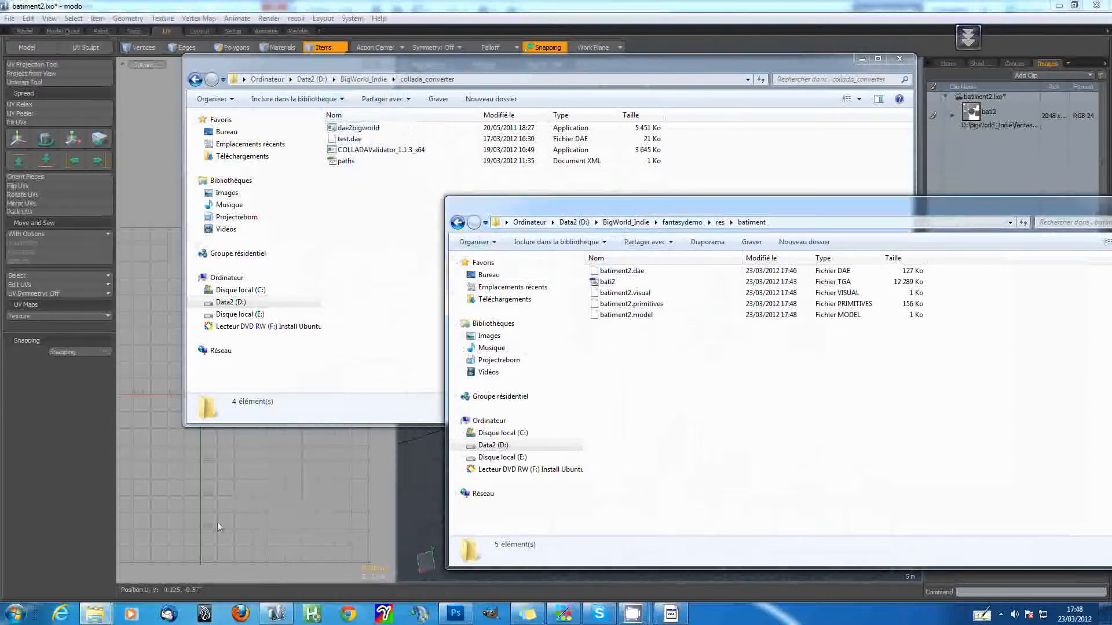
Step: Launch the Model Editor of BigWorld Technology Indie Edition
{"action": "left_click", "coordinate": [15, 614]}
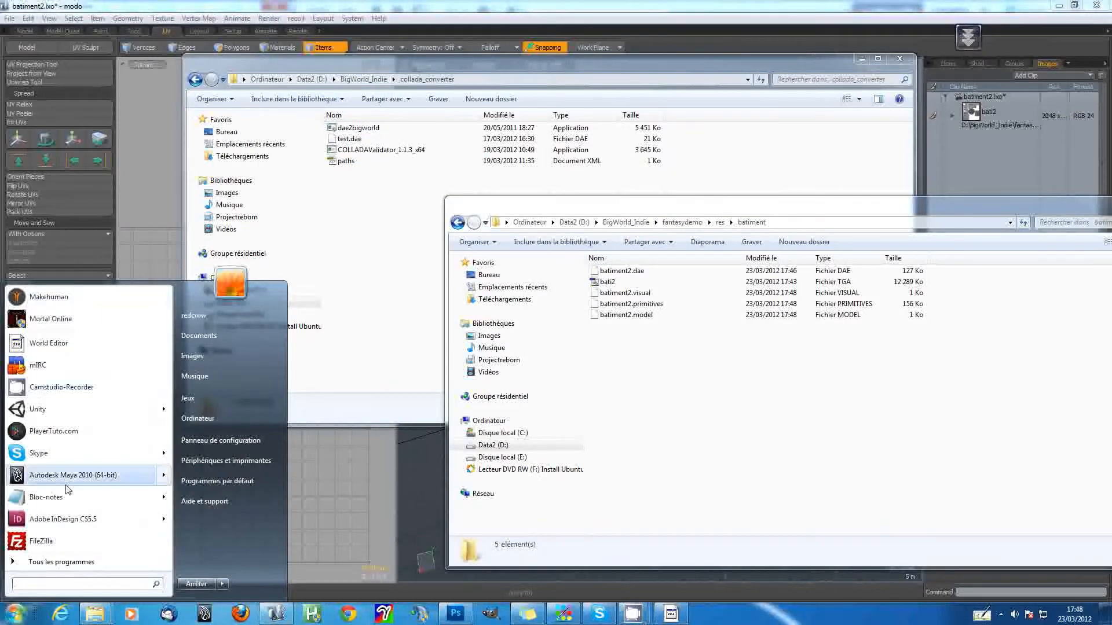
{"action": "left_click", "coordinate": [67, 562]}
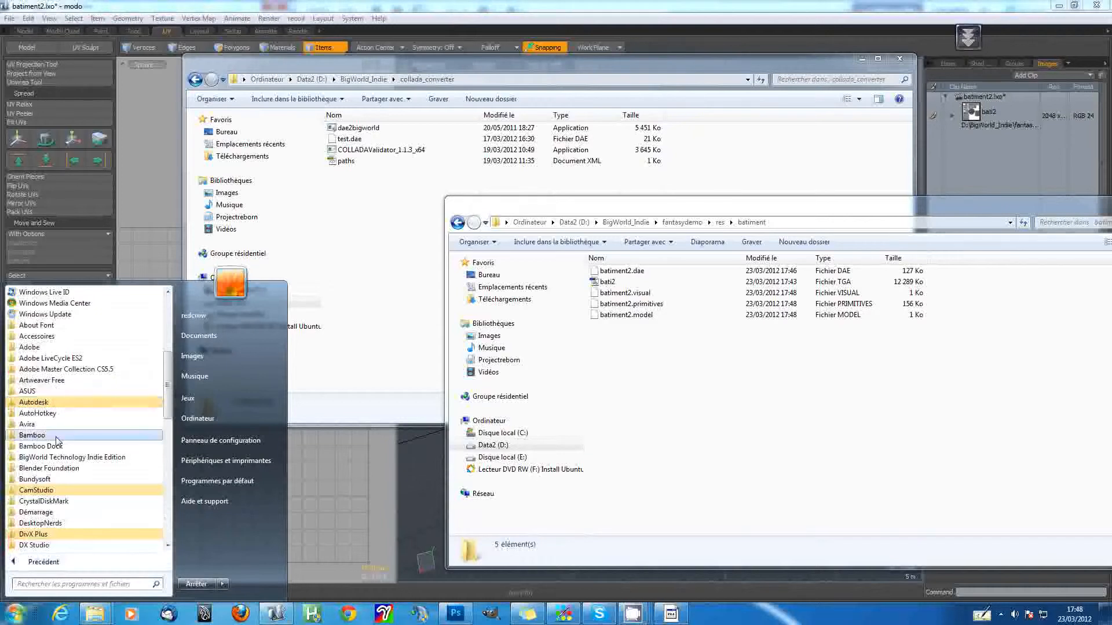
{"action": "left_click", "coordinate": [58, 458]}
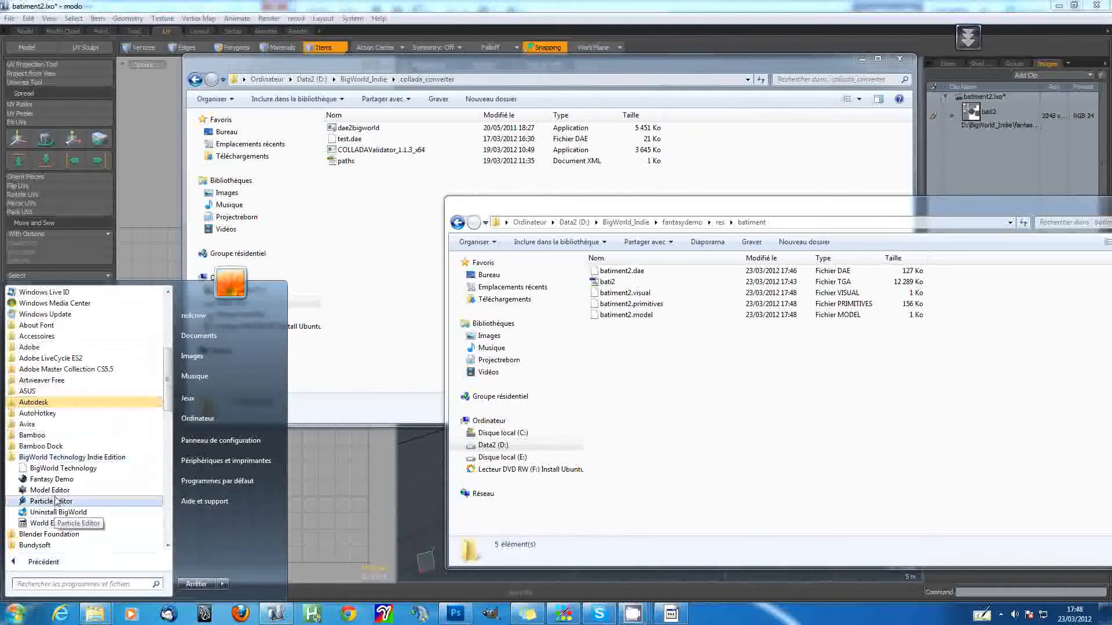
{"action": "left_click", "coordinate": [57, 489]}
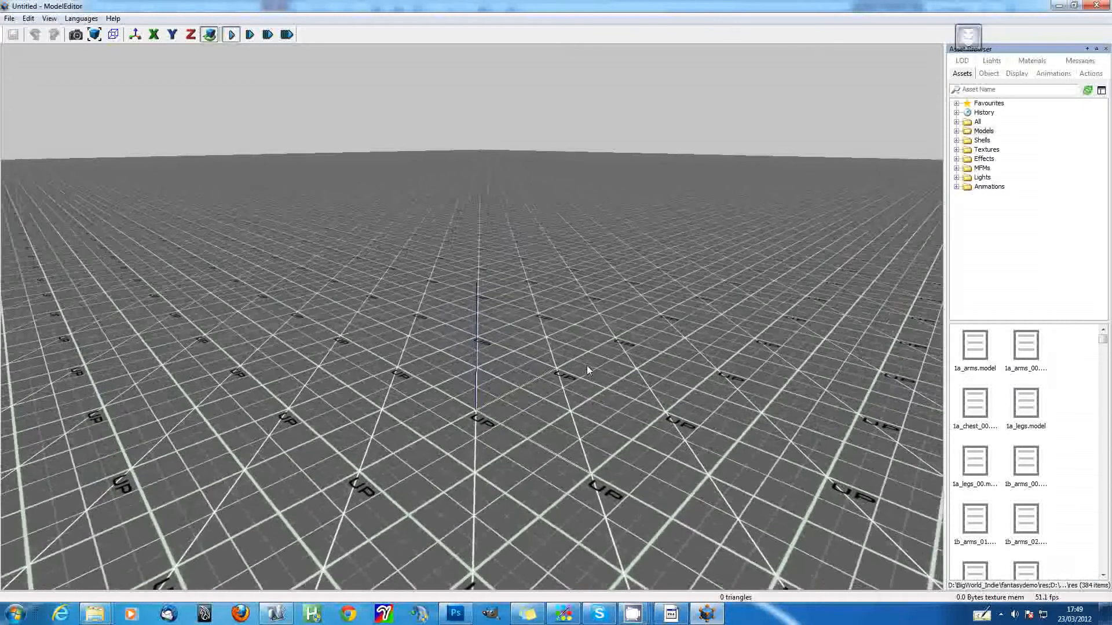
{"action": "left_click", "coordinate": [9, 18]}
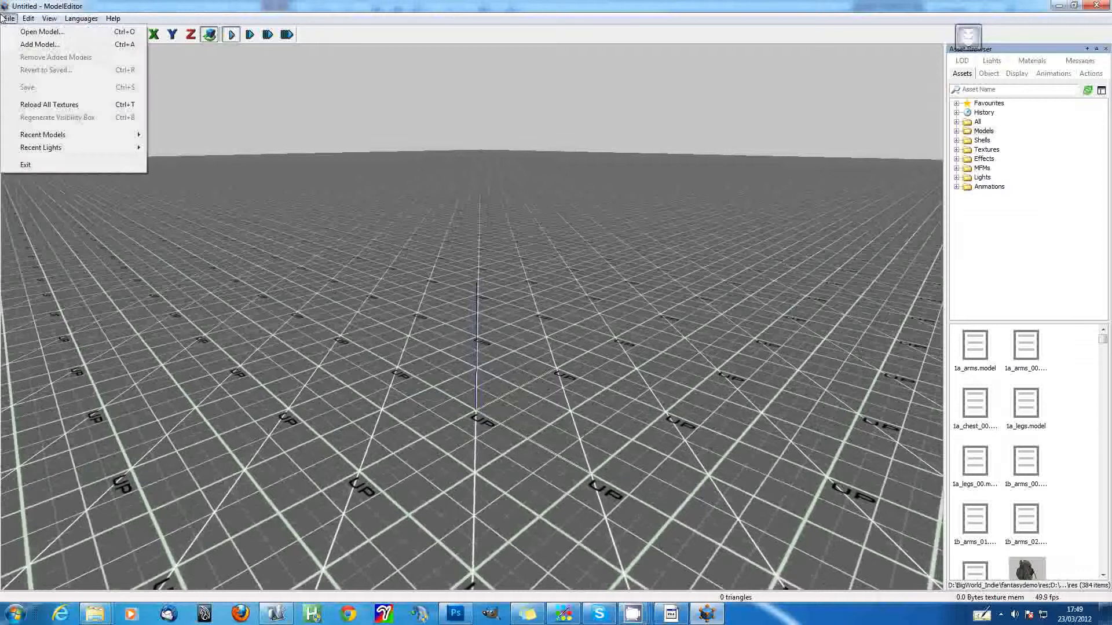
{"action": "left_click", "coordinate": [314, 186]}
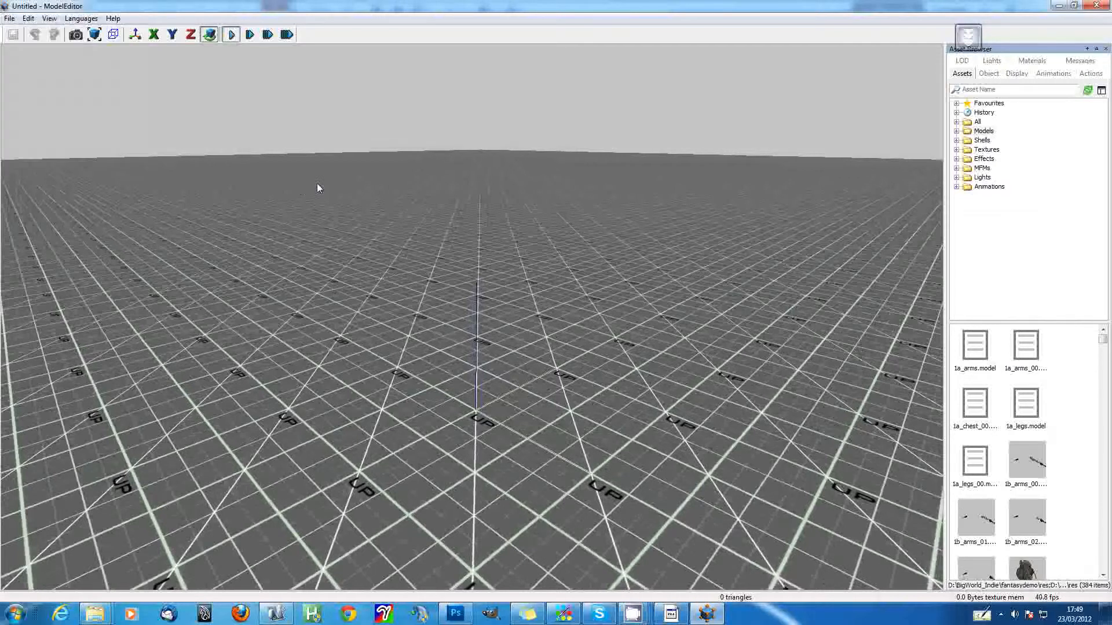
Step: Search the asset browser's models for "bati"
{"action": "left_click", "coordinate": [1005, 90]}
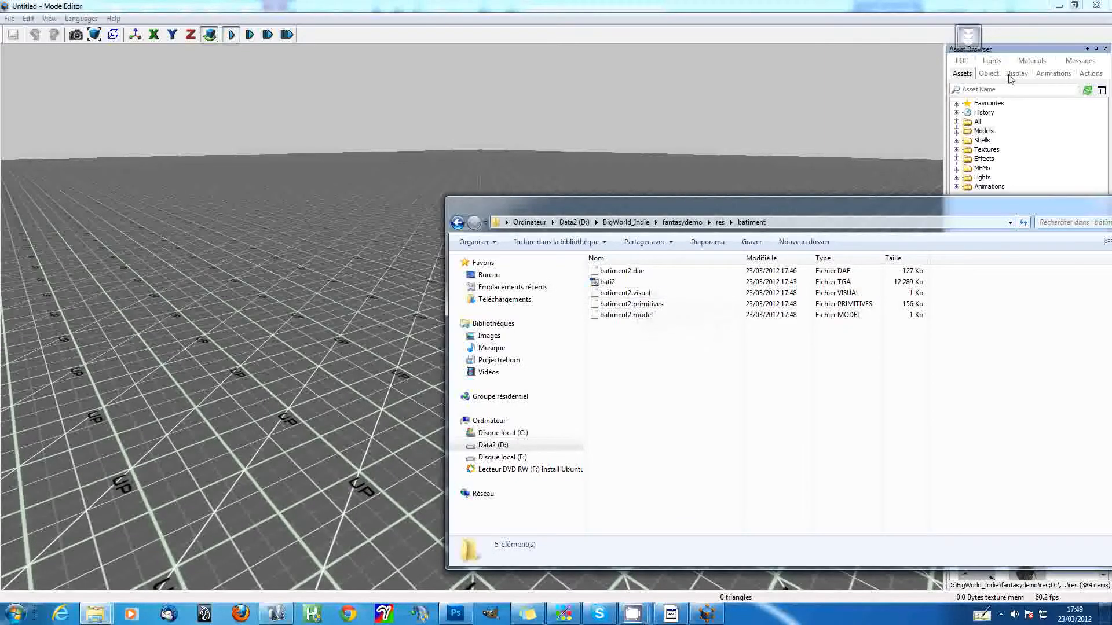
{"action": "left_click", "coordinate": [1000, 92]}
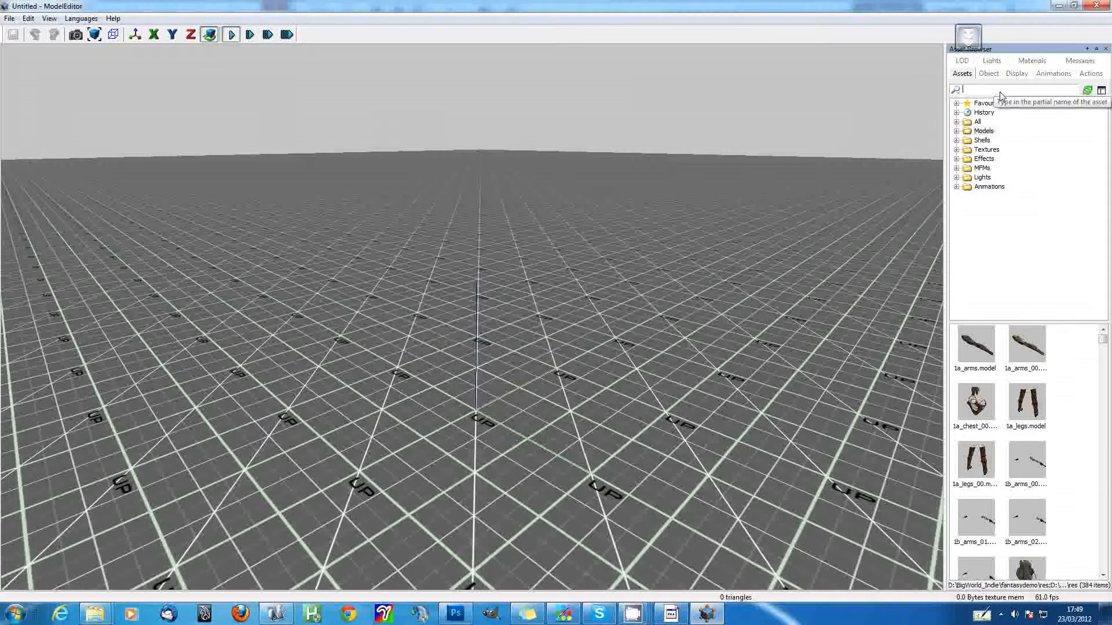
{"action": "type", "text": "bati"}
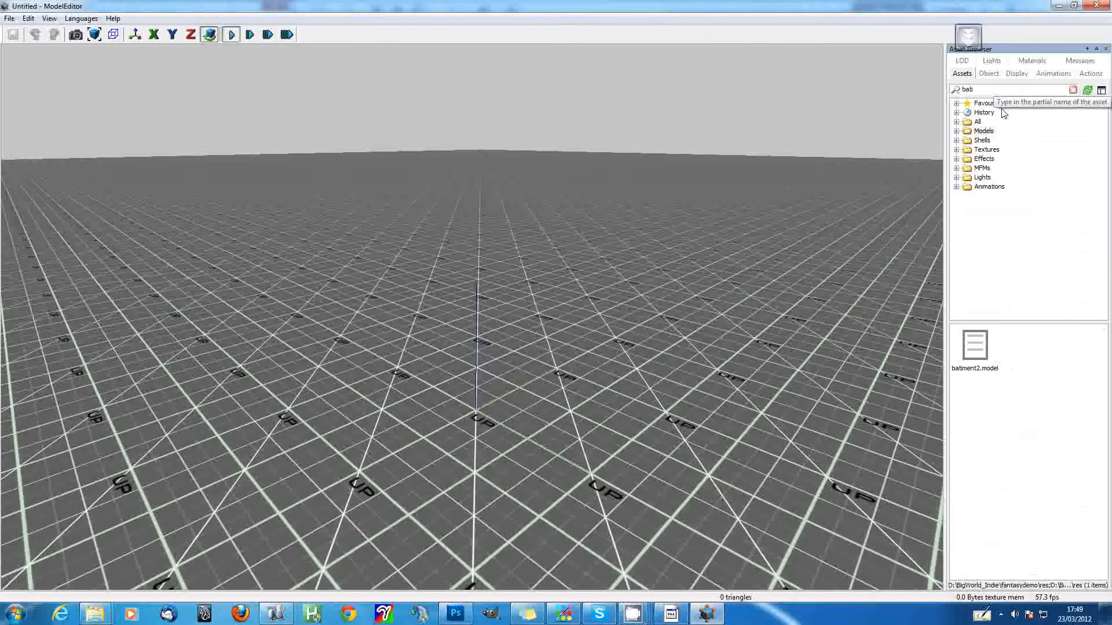
{"action": "left_click", "coordinate": [987, 132]}
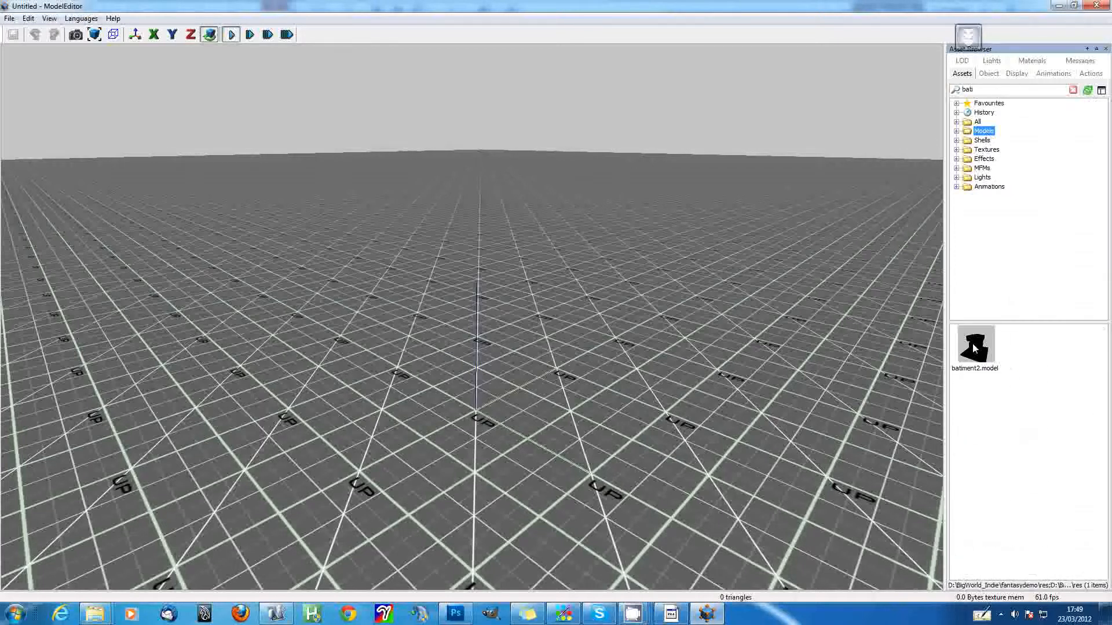
Step: Check the converted files in the batiment folder and load batiment2.model into the Model Editor
{"action": "key", "text": "alt+Tab"}
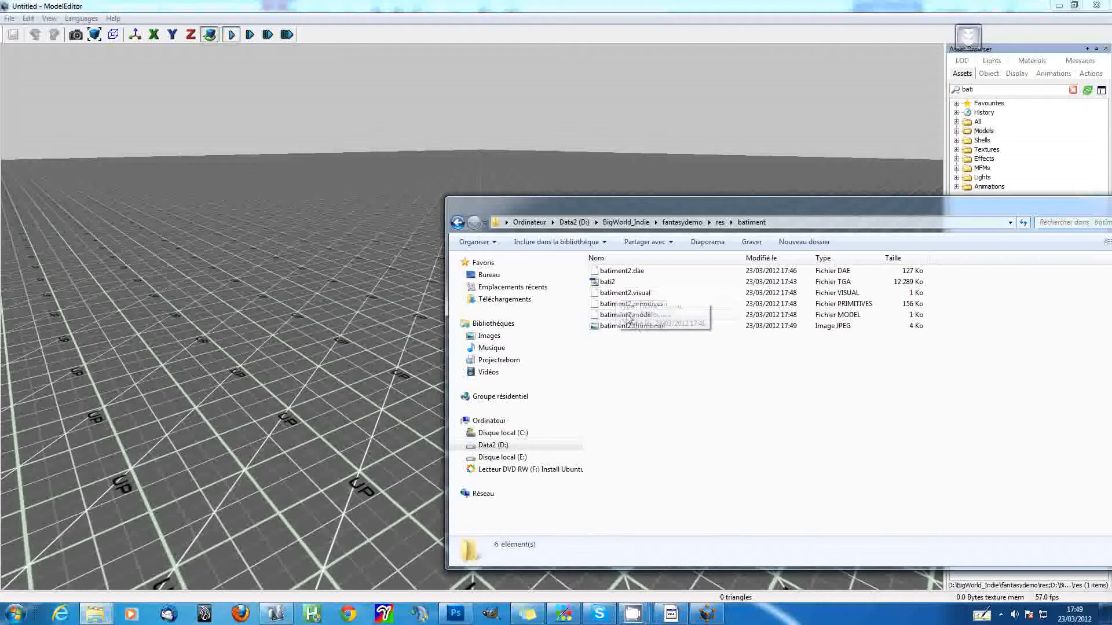
{"action": "key", "text": "alt+Tab"}
{"action": "left_click", "coordinate": [982, 357]}
{"action": "double_click", "coordinate": [982, 357]}
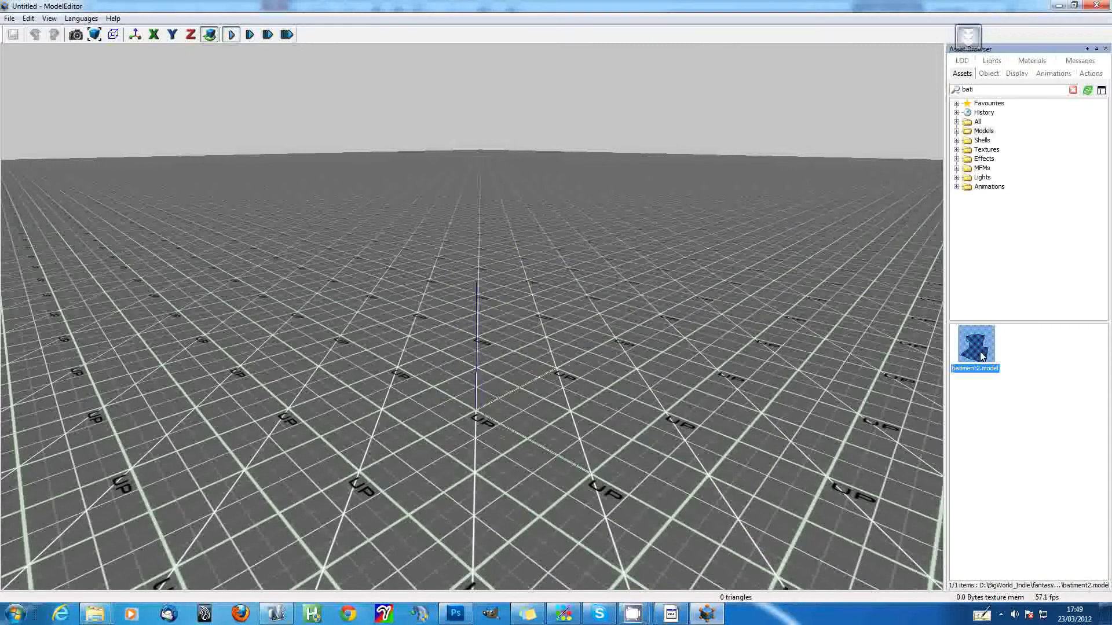
{"action": "scroll", "coordinate": [524, 285], "scroll_direction": "down", "scroll_amount": 5}
{"action": "scroll", "coordinate": [560, 249], "scroll_direction": "up", "scroll_amount": 2}
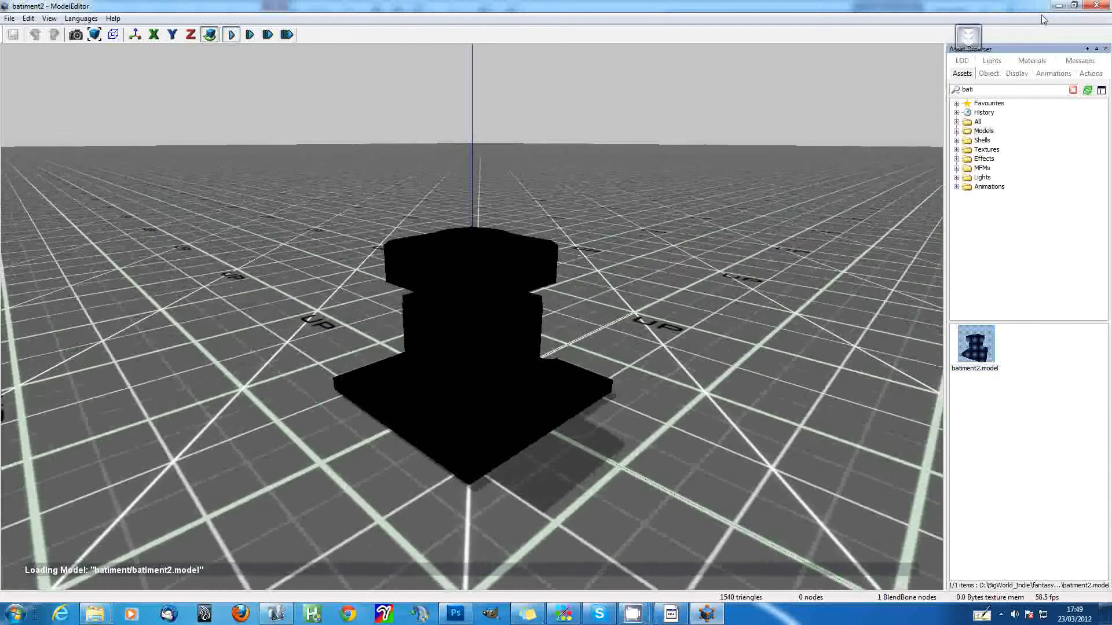
Step: Assign the bati2 TGA texture from the batiment folder as the diffuse map of the uv material
{"action": "left_click", "coordinate": [1033, 62]}
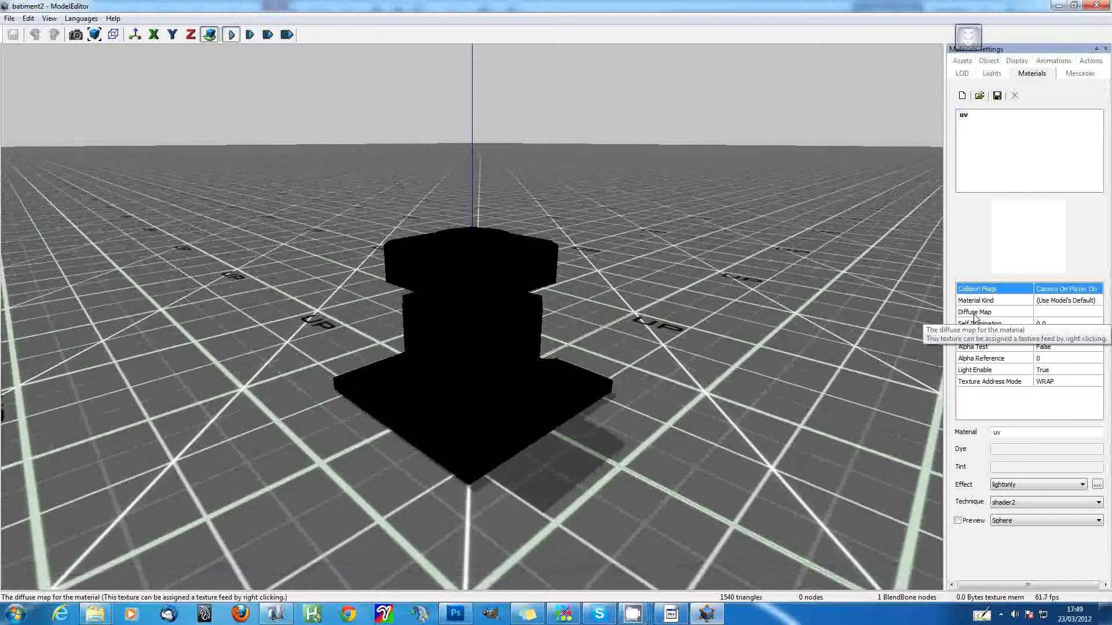
{"action": "left_click", "coordinate": [1073, 315]}
{"action": "left_click", "coordinate": [1096, 312]}
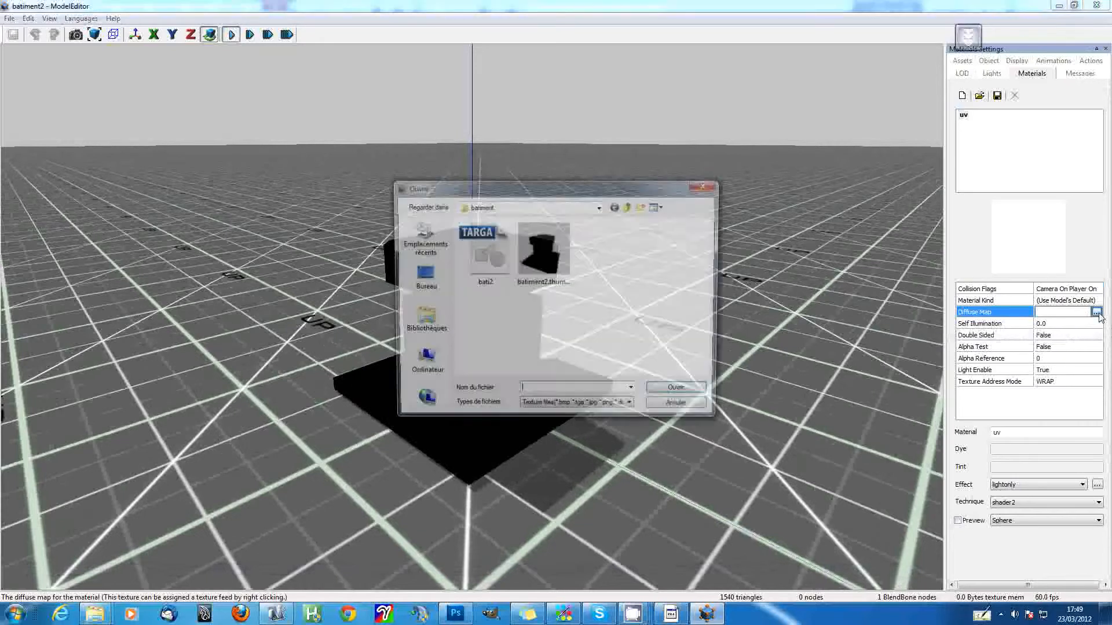
{"action": "left_click", "coordinate": [491, 260]}
{"action": "double_click", "coordinate": [490, 259]}
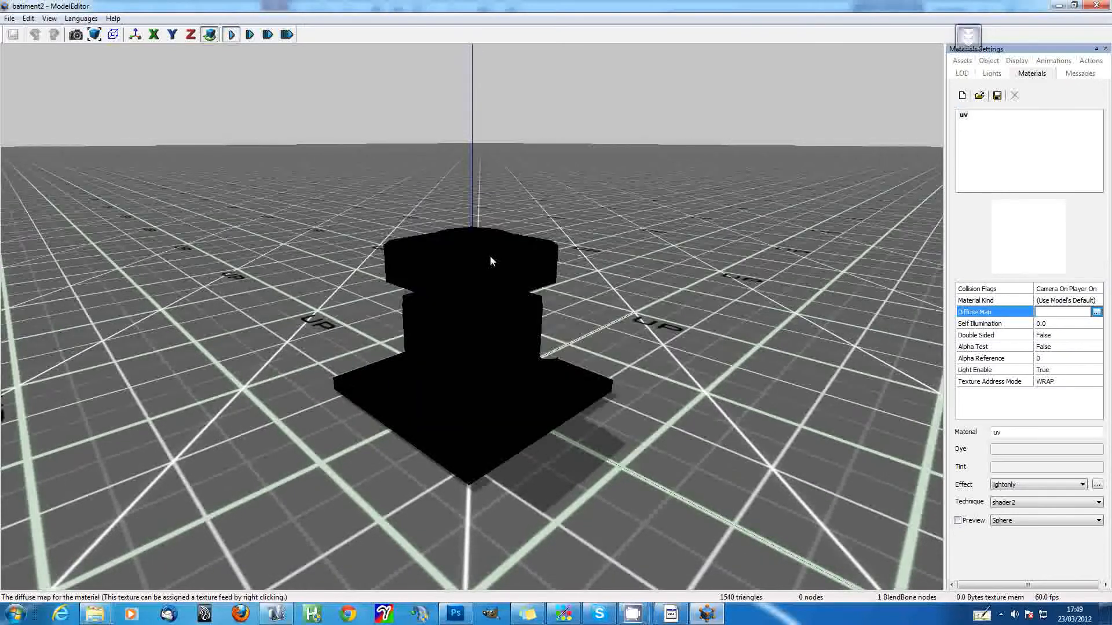
{"action": "right_click_drag", "start_coordinate": [670, 315], "coordinate": [672, 314]}
{"action": "scroll", "coordinate": [672, 315], "scroll_direction": "up", "scroll_amount": 5}
{"action": "scroll", "coordinate": [671, 318], "scroll_direction": "down", "scroll_amount": 3}
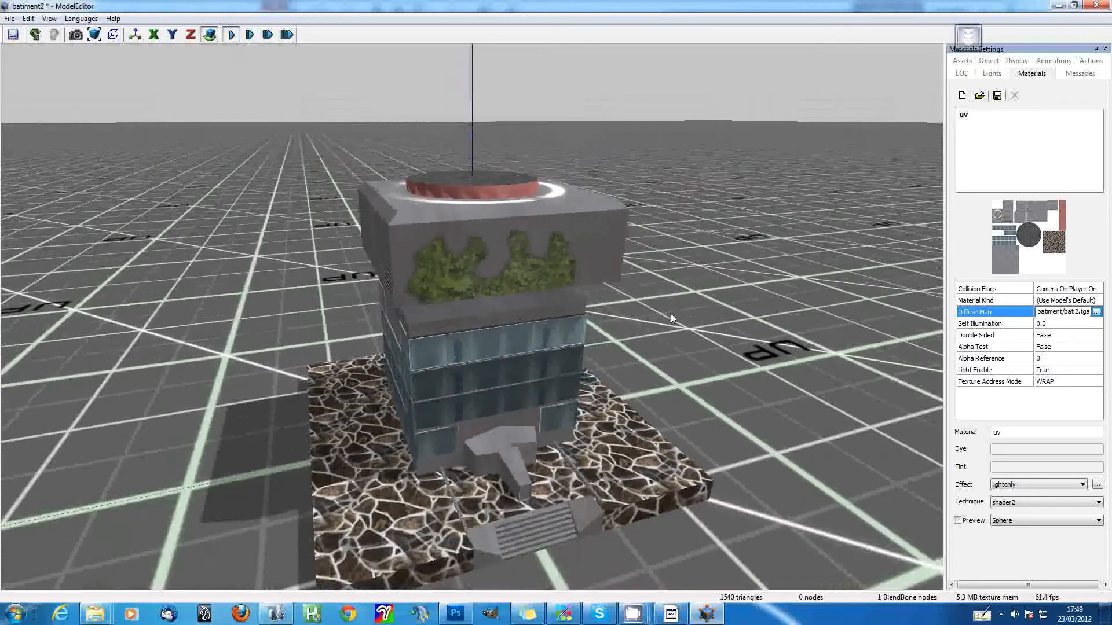
Step: Save the textured batiment2 model and inspect the building from several angles
{"action": "key", "text": "ctrl+s"}
{"action": "right_click_drag", "start_coordinate": [664, 370], "coordinate": [656, 392]}
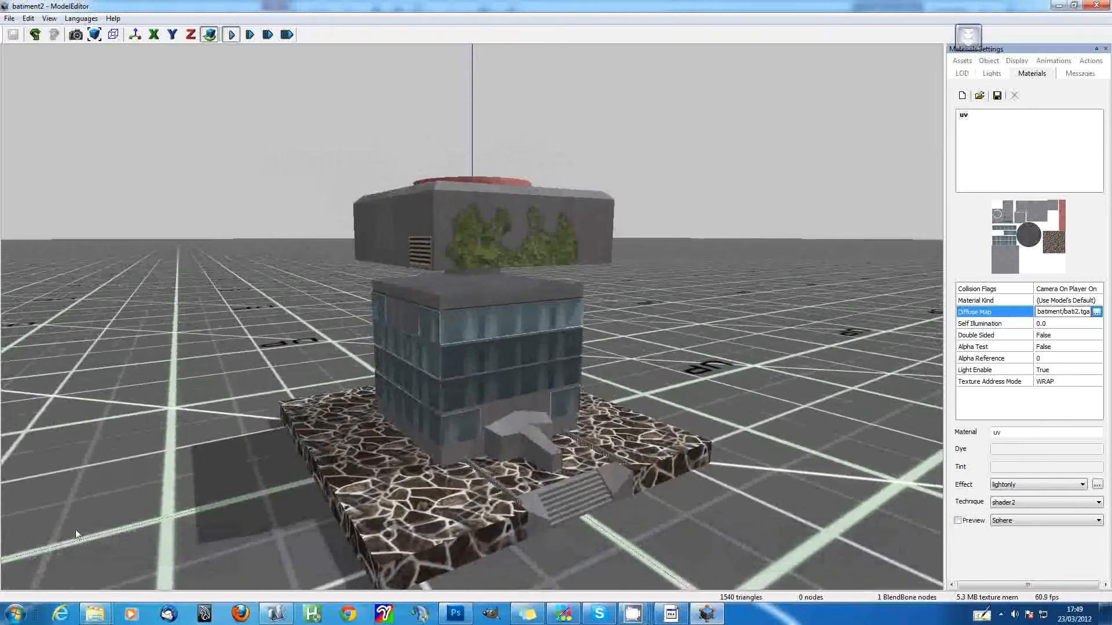
{"action": "right_click_drag", "start_coordinate": [151, 478], "coordinate": [207, 446]}
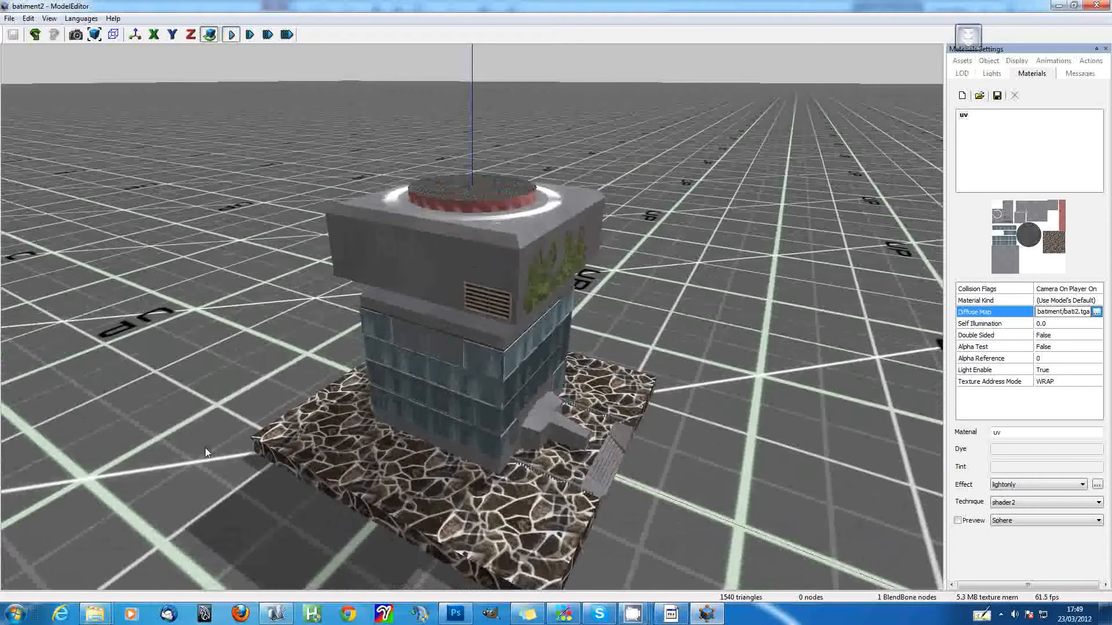
{"action": "scroll", "coordinate": [206, 447], "scroll_direction": "down", "scroll_amount": 2}
{"action": "scroll", "coordinate": [206, 448], "scroll_direction": "up", "scroll_amount": 3}
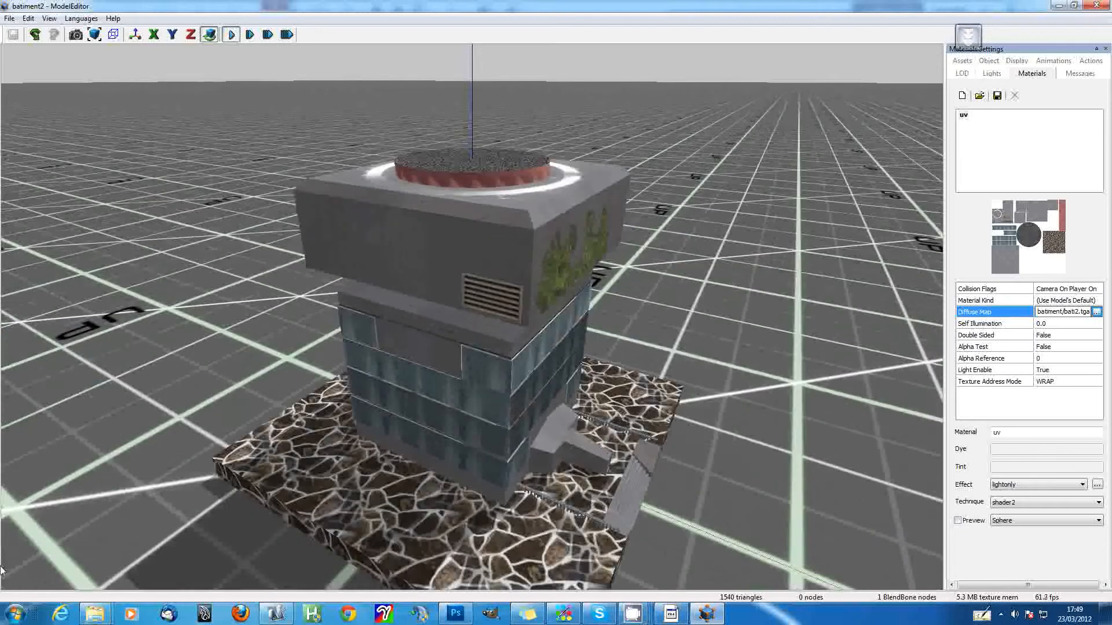
Step: Launch Autodesk Maya 2010, check the batiment folder while it loads, and dismiss Maya's startup window
{"action": "left_click", "coordinate": [204, 615]}
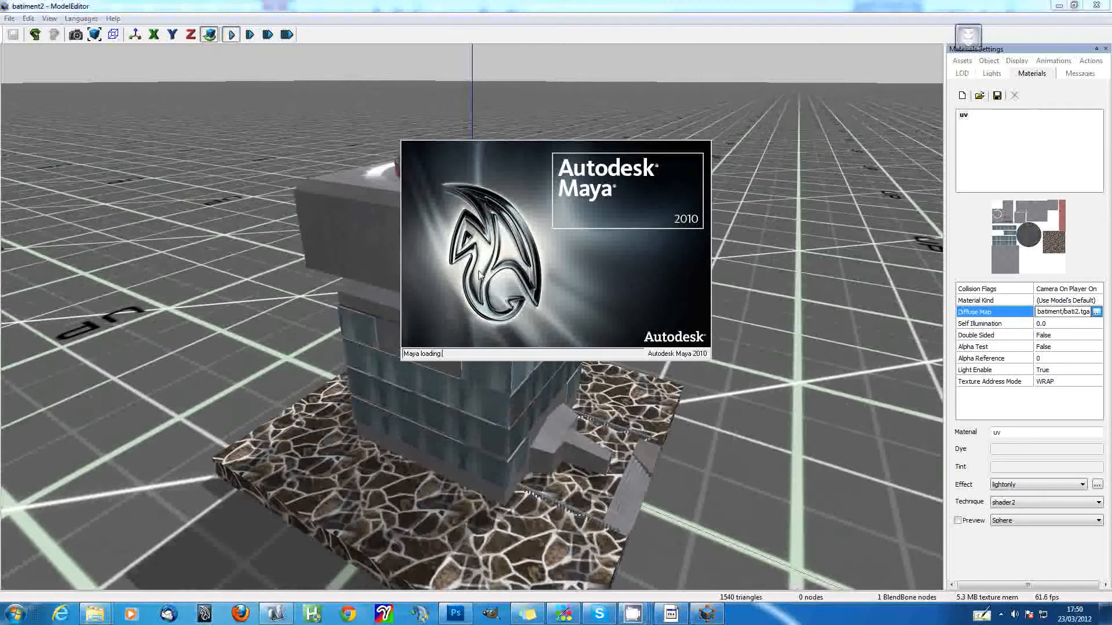
{"action": "key", "text": "alt+Tab"}
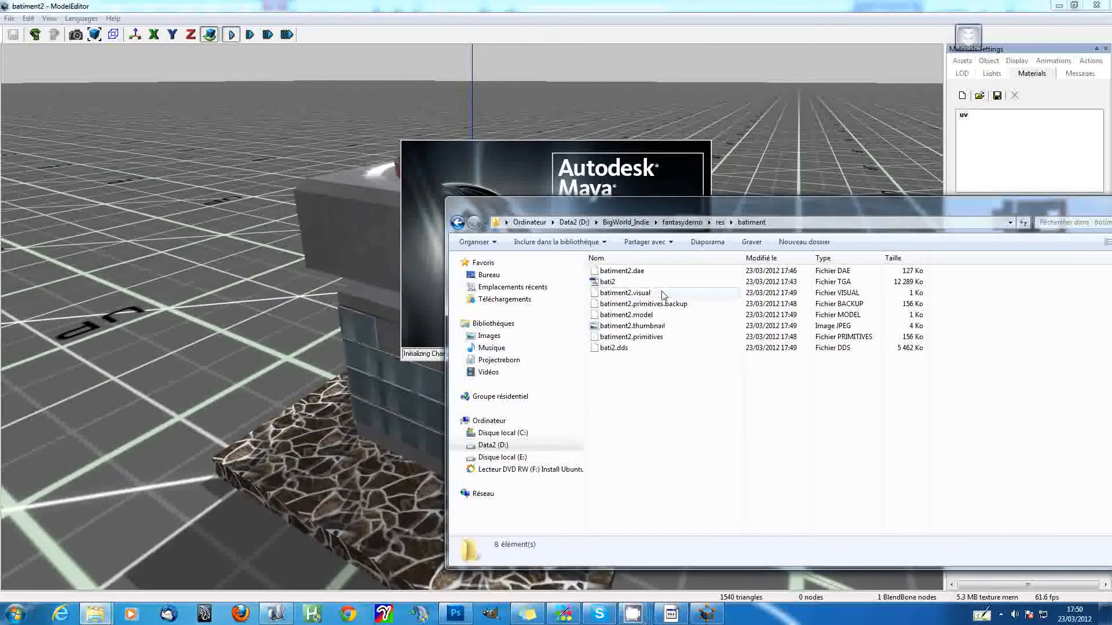
{"action": "key", "text": "alt+Tab"}
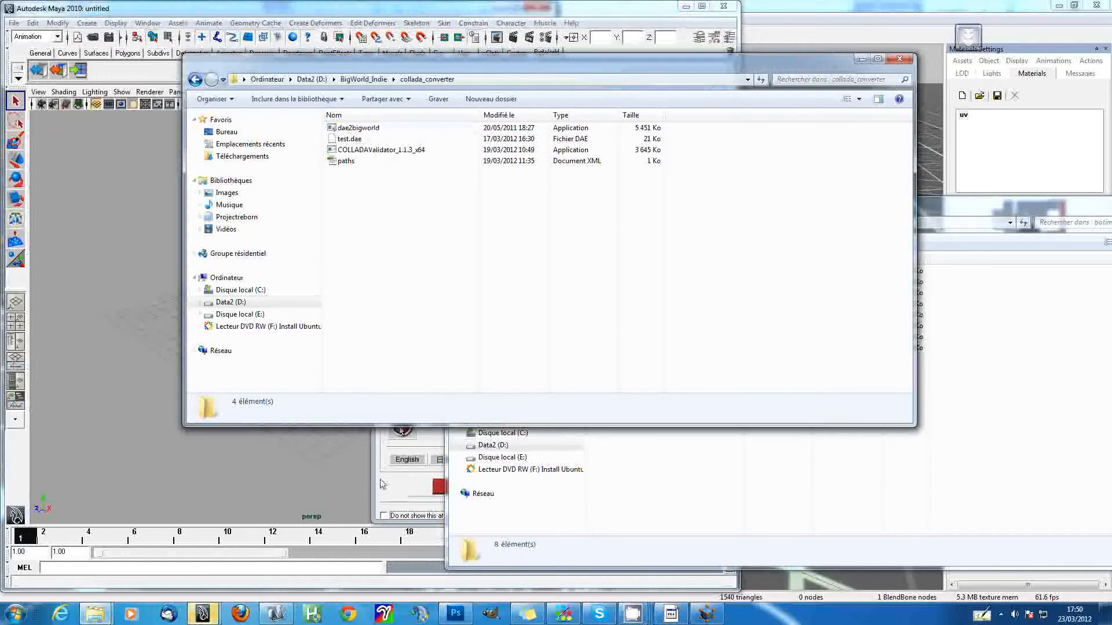
{"action": "left_click", "coordinate": [385, 493]}
{"action": "left_click", "coordinate": [666, 215]}
Step: Start importing a file into the Maya scene and browse to the BigWorld_Indie folder on drive D
{"action": "left_click", "coordinate": [13, 23]}
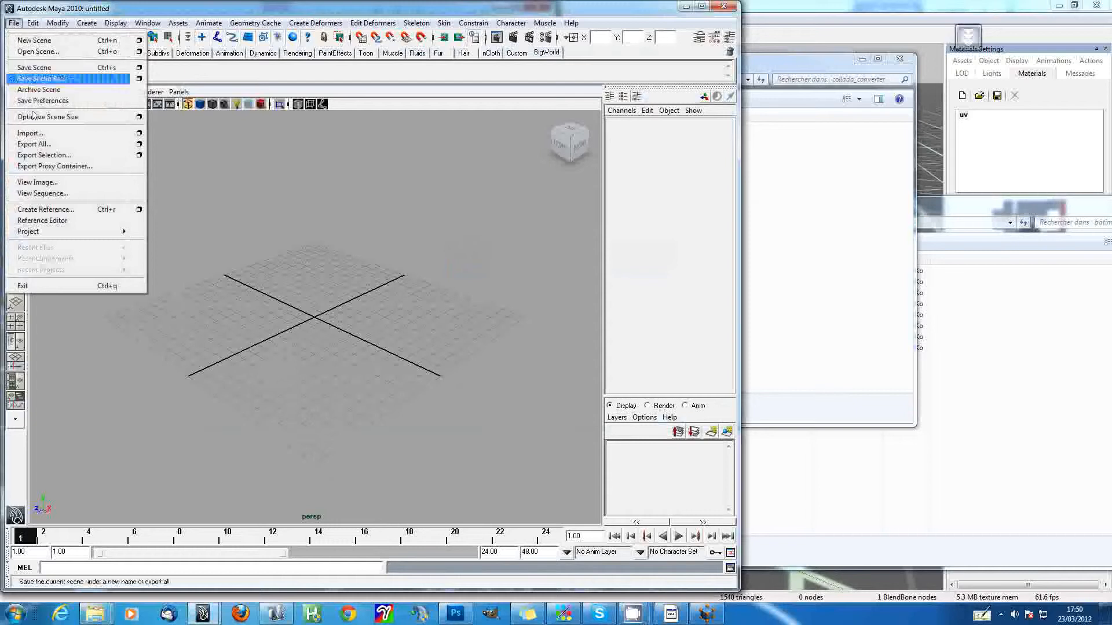
{"action": "left_click", "coordinate": [54, 136]}
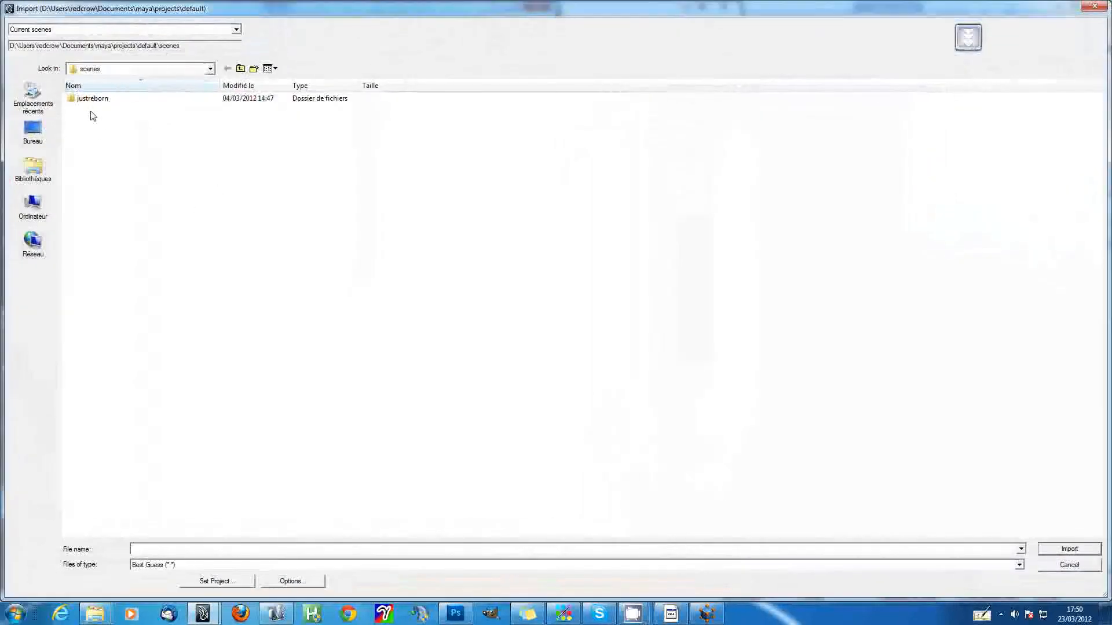
{"action": "left_click", "coordinate": [235, 30]}
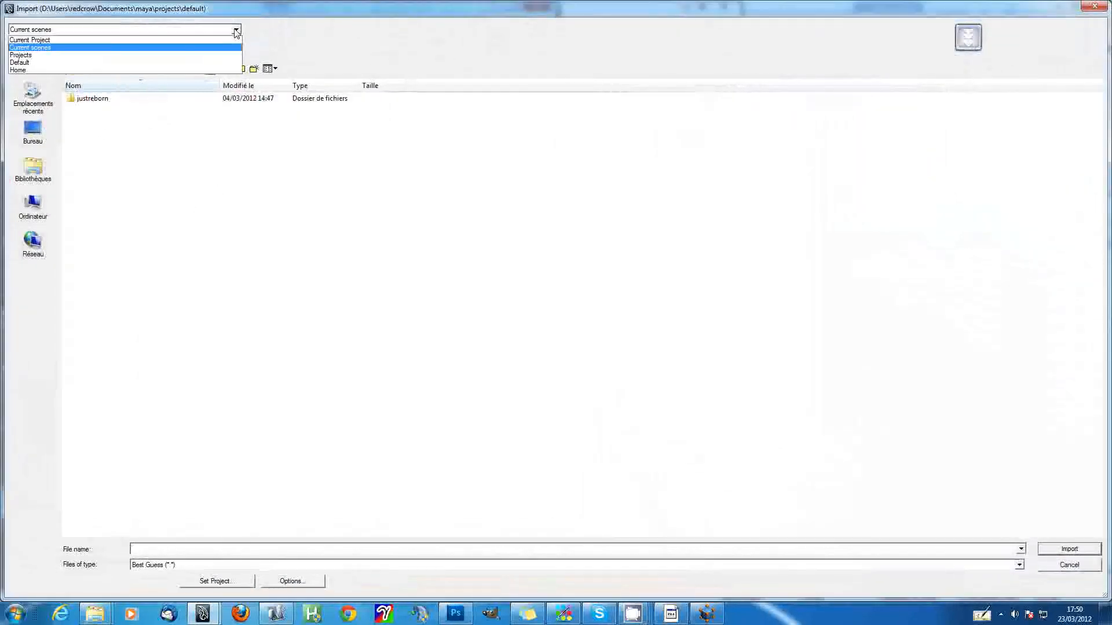
{"action": "left_click", "coordinate": [290, 49]}
{"action": "left_click", "coordinate": [162, 69]}
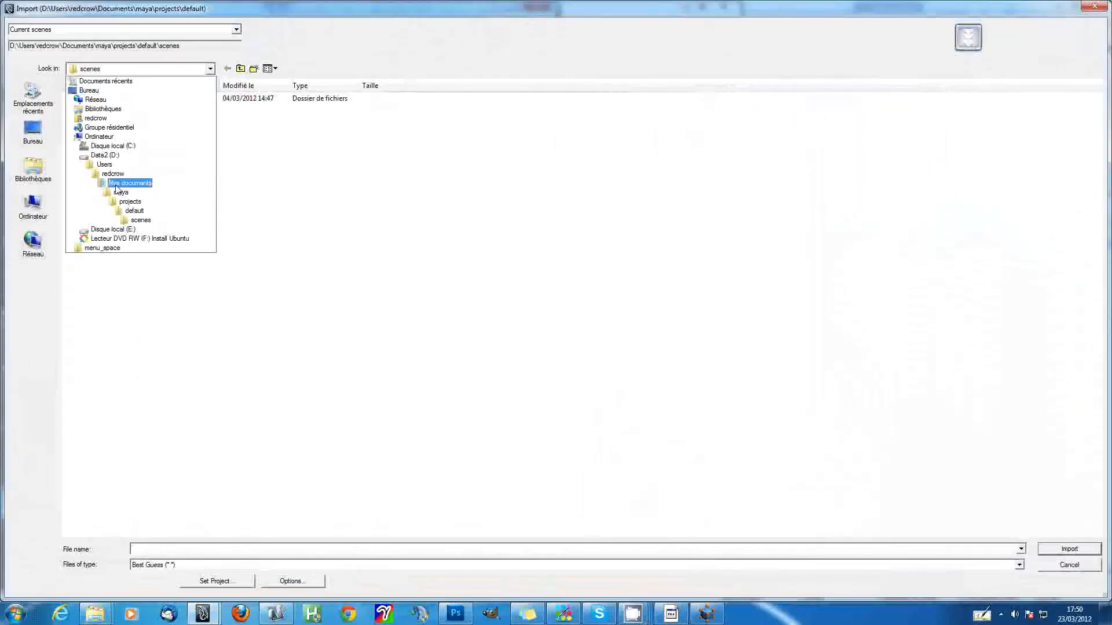
{"action": "left_click", "coordinate": [102, 155]}
{"action": "double_click", "coordinate": [111, 178]}
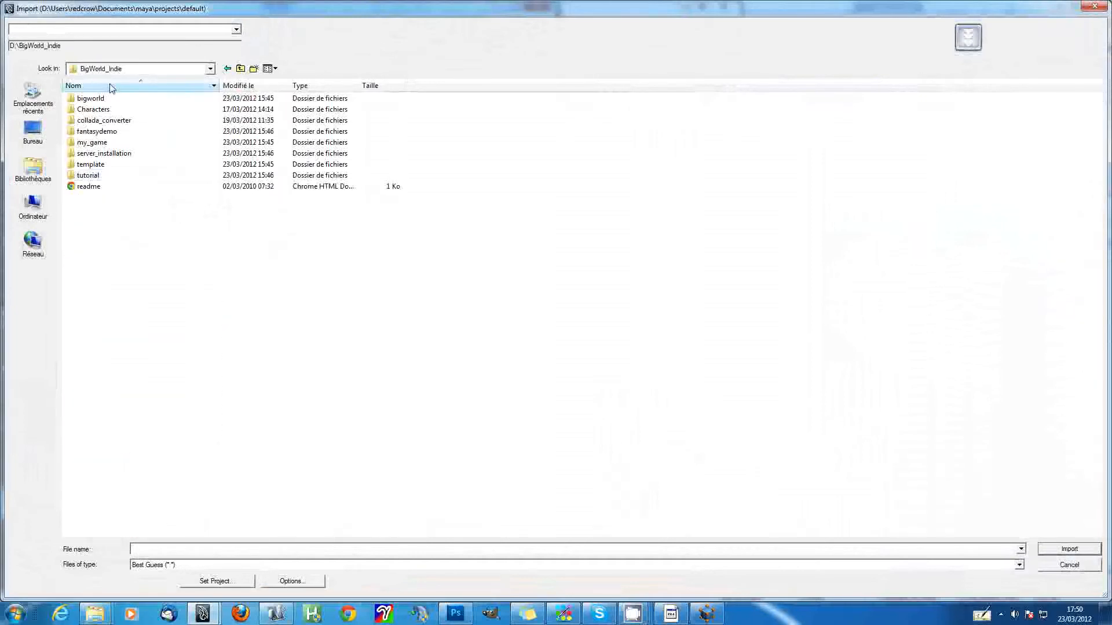
Step: Import batiment2.dae from the fantasydemo/res/batiment folder and dismiss the import warnings
{"action": "double_click", "coordinate": [93, 98]}
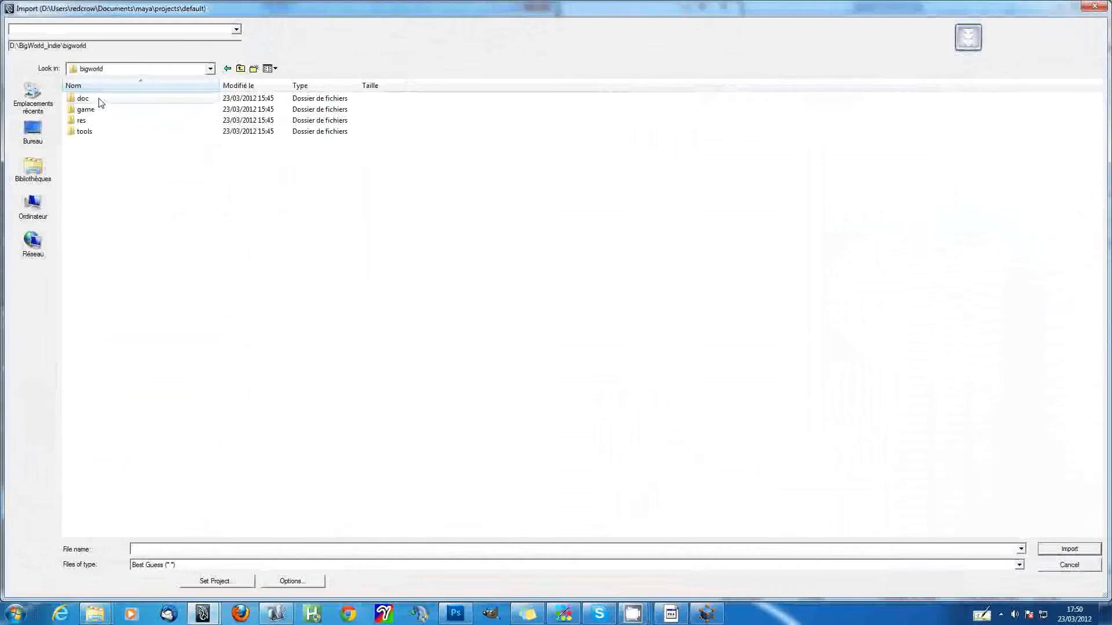
{"action": "left_click", "coordinate": [241, 68]}
{"action": "double_click", "coordinate": [94, 120]}
{"action": "double_click", "coordinate": [83, 109]}
{"action": "double_click", "coordinate": [90, 99]}
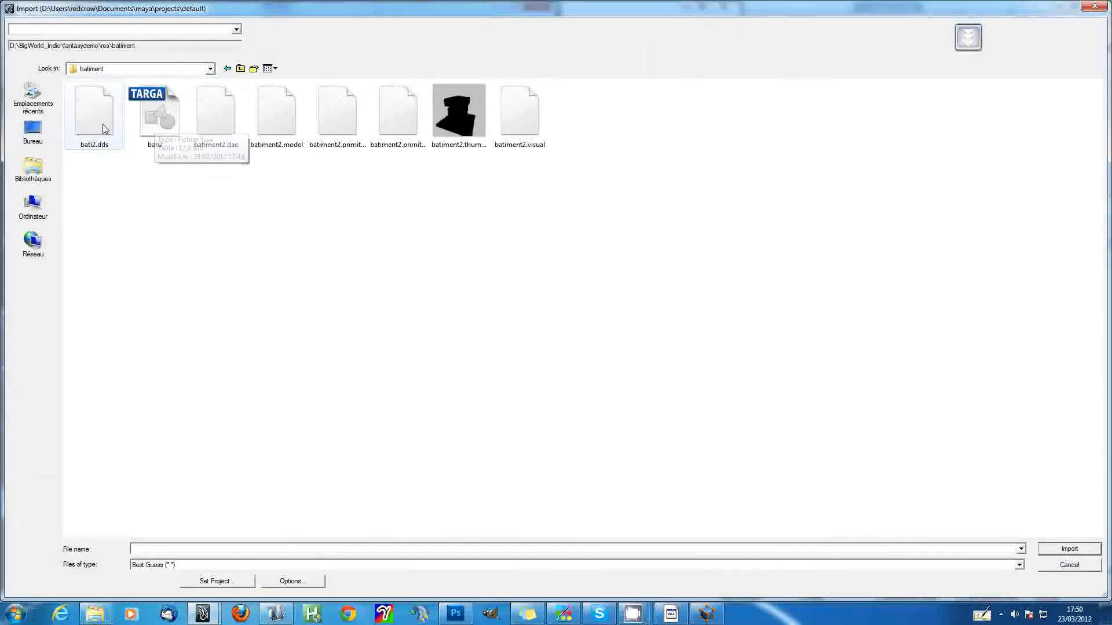
{"action": "left_click", "coordinate": [224, 127]}
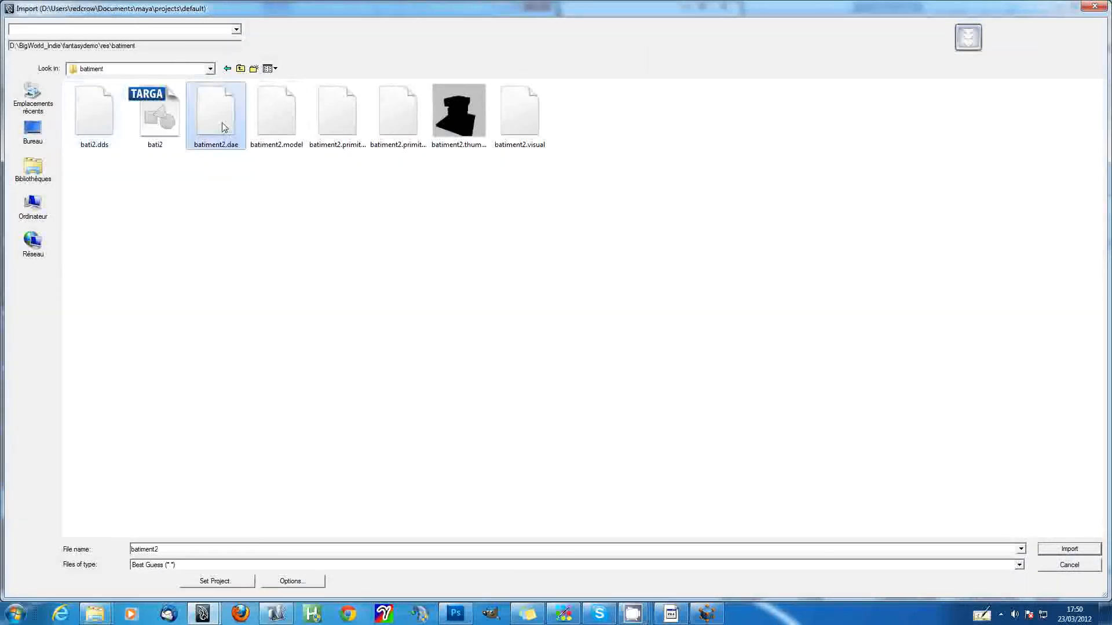
{"action": "double_click", "coordinate": [224, 127]}
{"action": "left_click", "coordinate": [560, 555]}
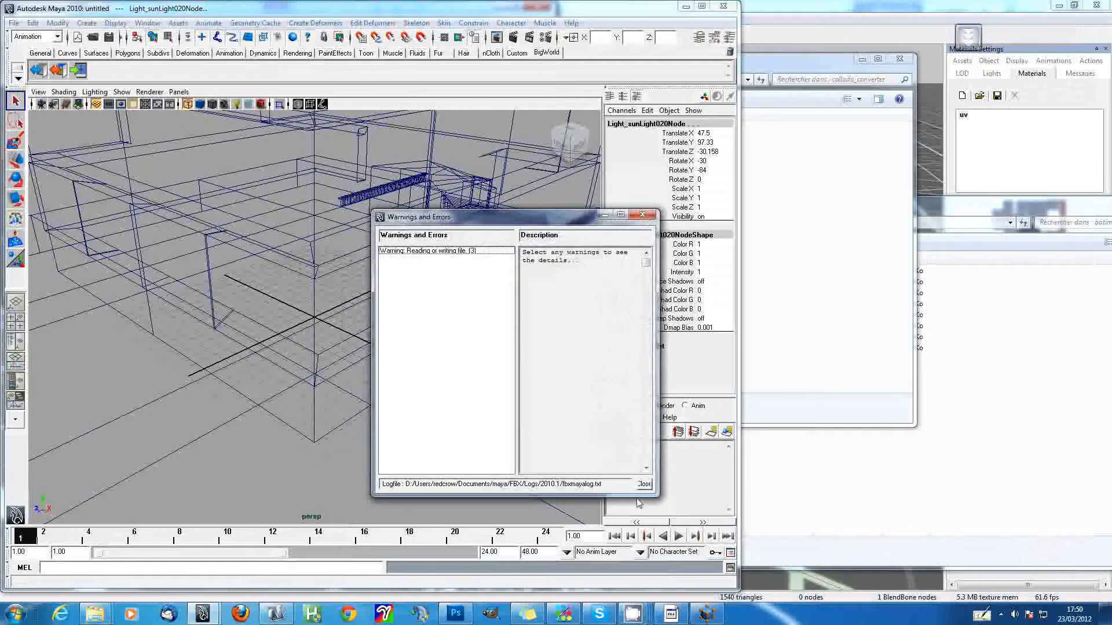
{"action": "left_click", "coordinate": [642, 215]}
Step: Display the imported building shaded with its textures in the perspective view
{"action": "scroll", "coordinate": [416, 284], "scroll_direction": "down", "scroll_amount": 2}
{"action": "scroll", "coordinate": [414, 283], "scroll_direction": "down", "scroll_amount": 5}
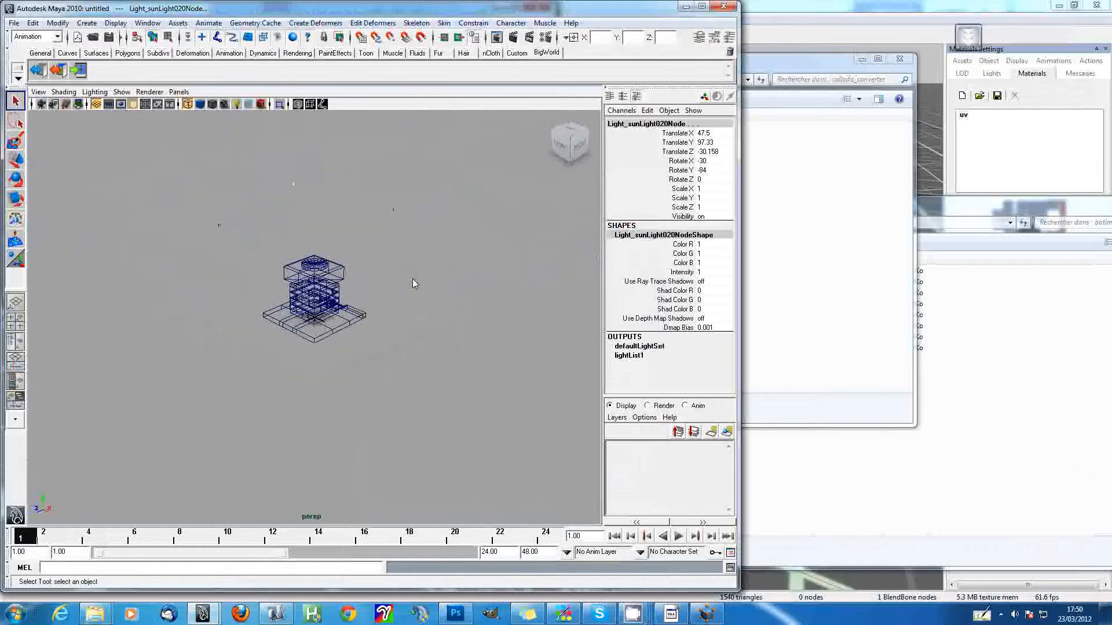
{"action": "scroll", "coordinate": [414, 283], "scroll_direction": "up", "scroll_amount": 2}
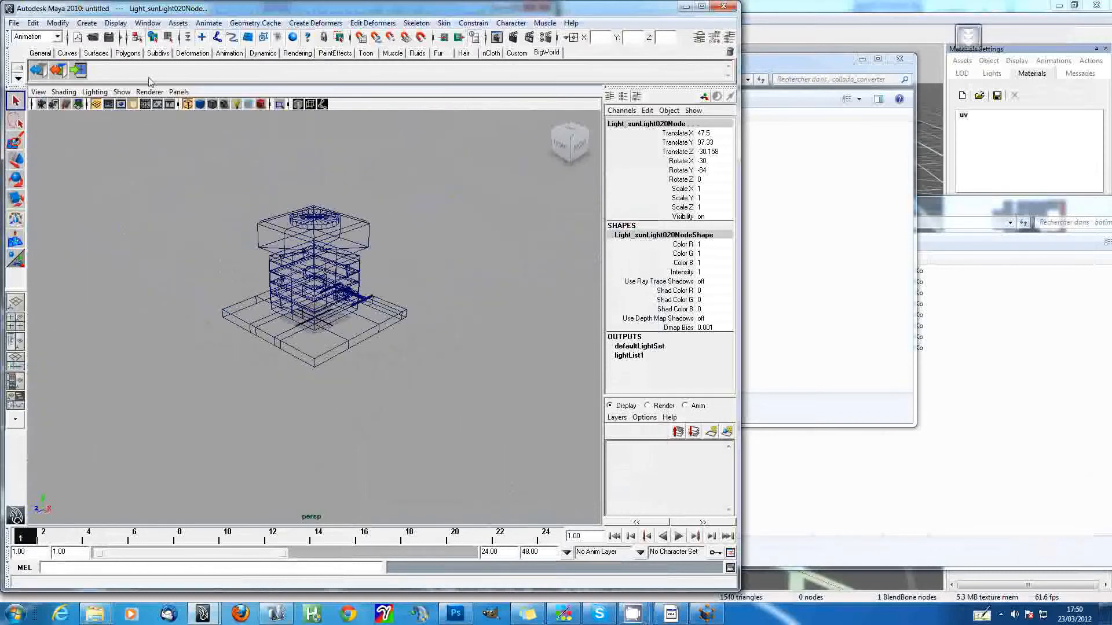
{"action": "left_click", "coordinate": [212, 107]}
{"action": "left_click", "coordinate": [225, 104]}
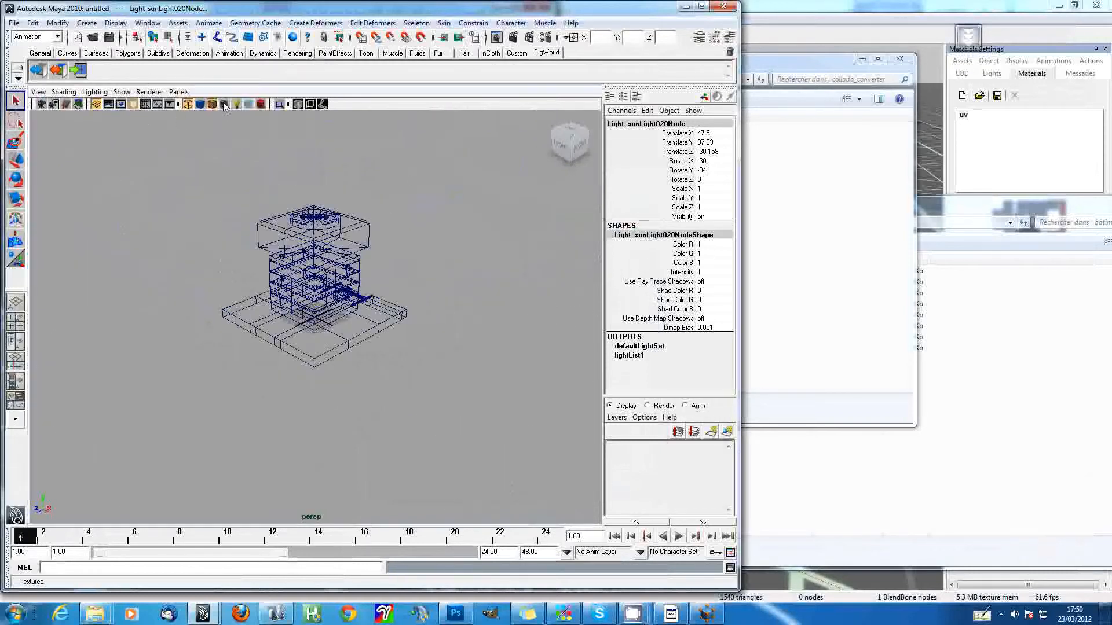
{"action": "left_click", "coordinate": [203, 103]}
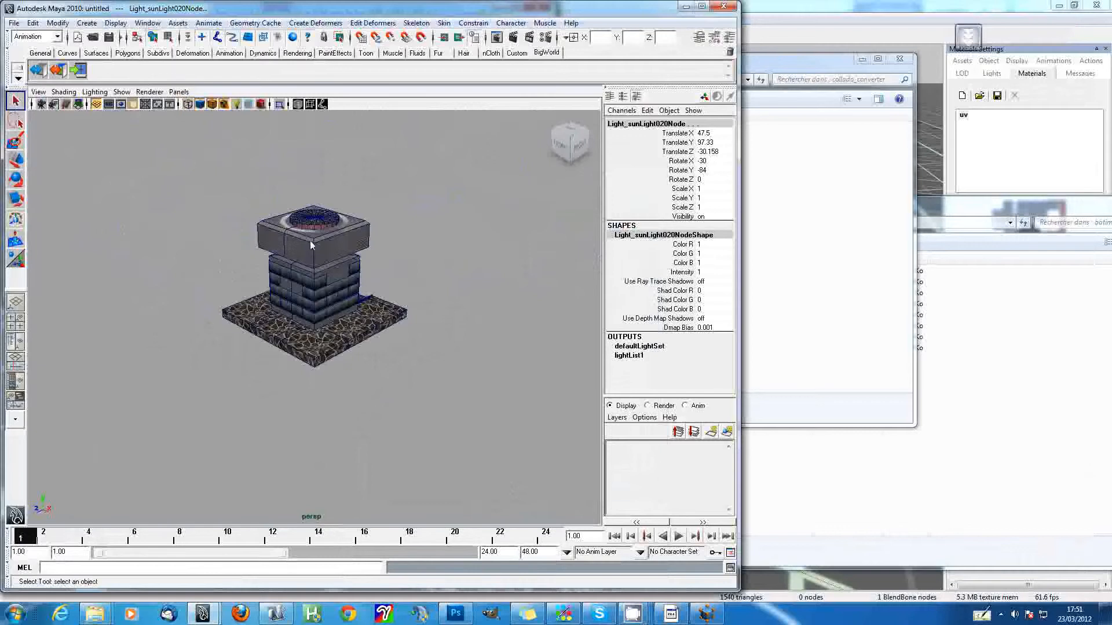
{"action": "scroll", "coordinate": [312, 242], "scroll_direction": "up", "scroll_amount": 3}
{"action": "scroll", "coordinate": [312, 242], "scroll_direction": "down", "scroll_amount": 2}
{"action": "scroll", "coordinate": [312, 242], "scroll_direction": "down", "scroll_amount": 2}
Step: Export the selected building mesh as a BigWorldAsset named batimentMAYA into the fantasydemo/res/batiment folder
{"action": "left_click", "coordinate": [311, 231]}
{"action": "left_click", "coordinate": [13, 23]}
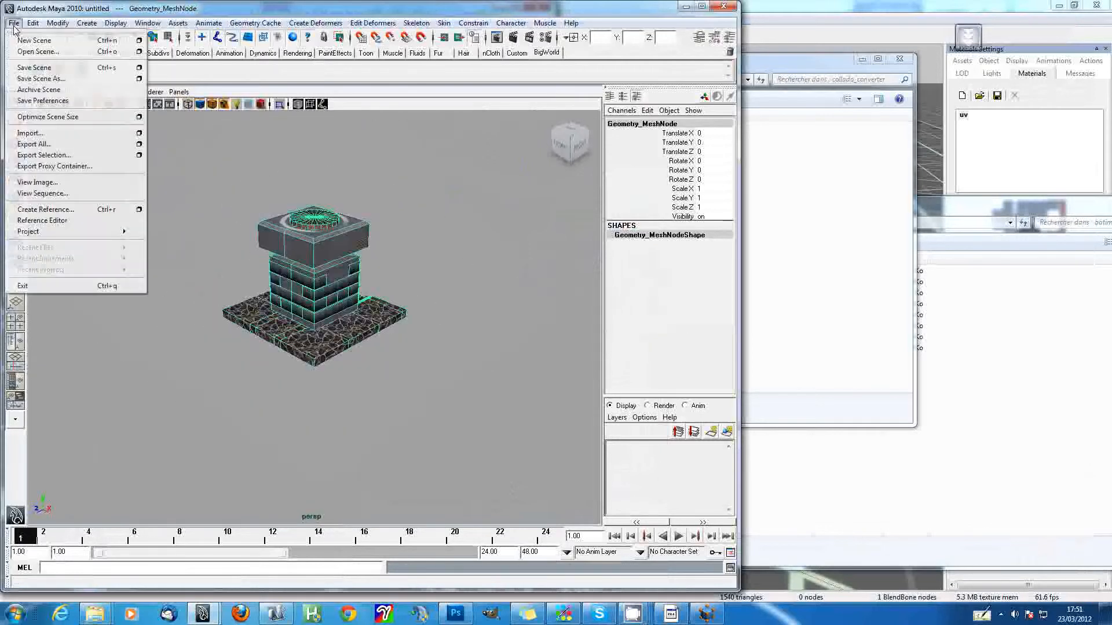
{"action": "left_click", "coordinate": [34, 154]}
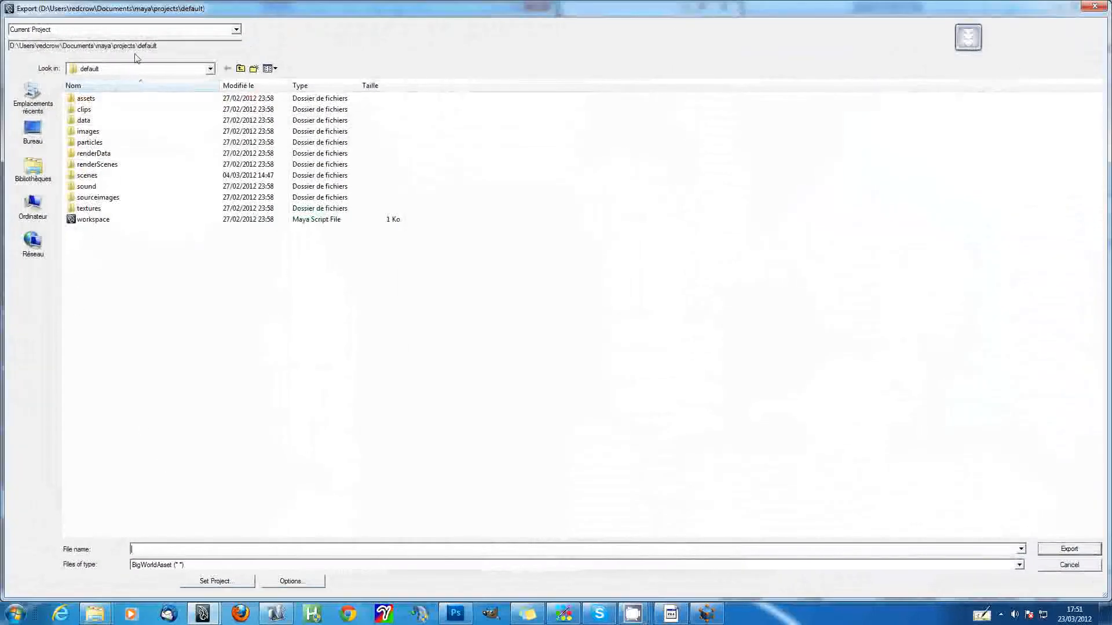
{"action": "left_click", "coordinate": [236, 29]}
{"action": "left_click", "coordinate": [133, 35]}
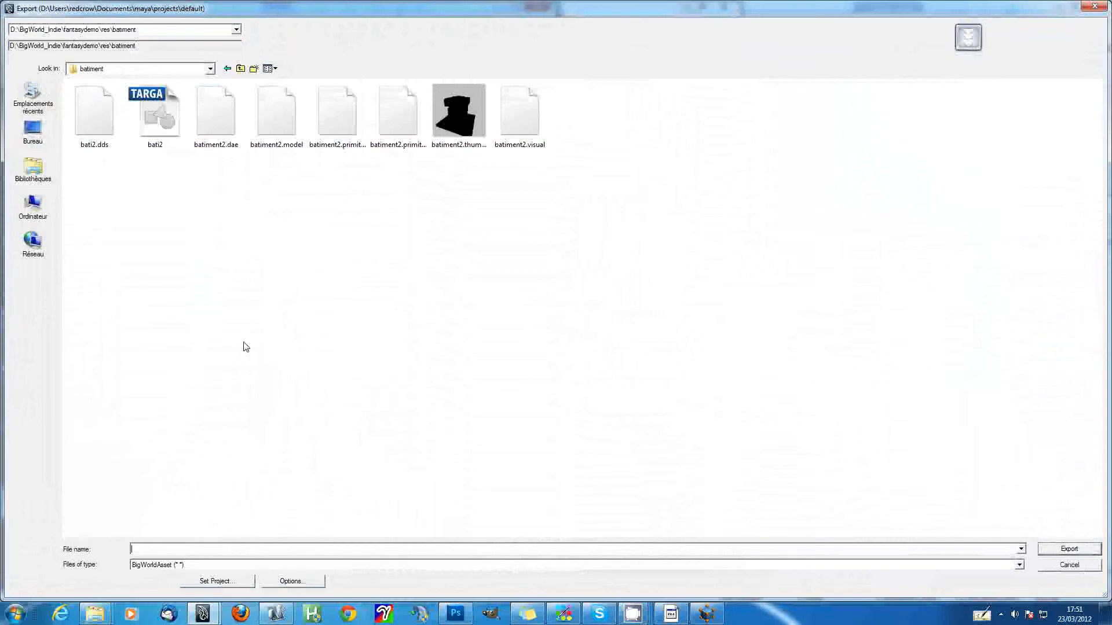
{"action": "type", "text": "b"}
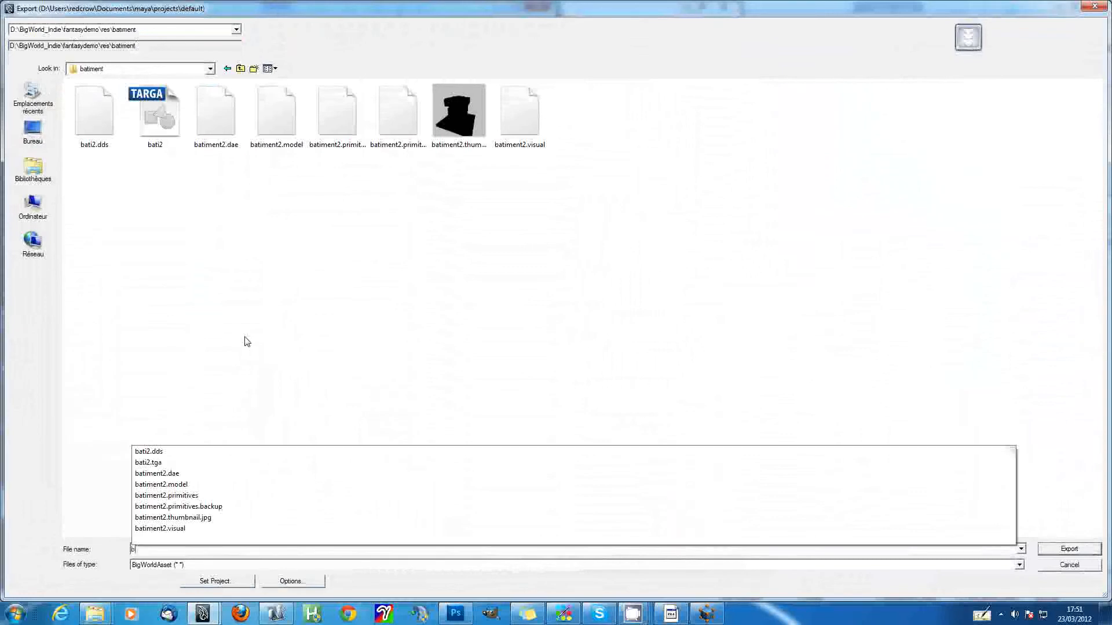
{"action": "type", "text": "atimentMA"}
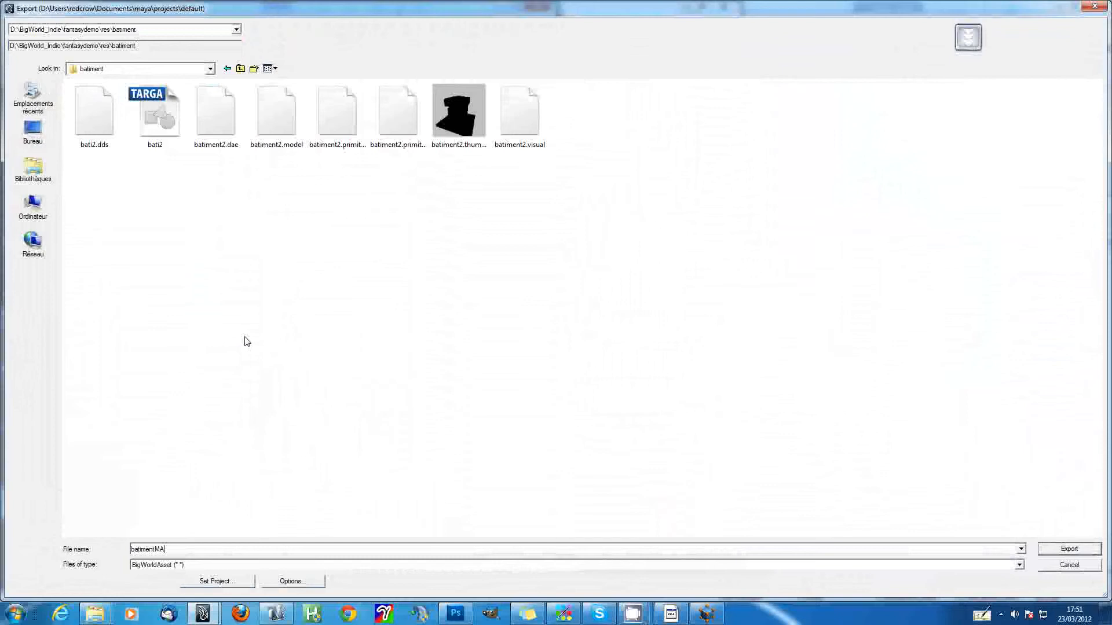
{"action": "type", "text": "YA"}
{"action": "key", "text": "Return"}
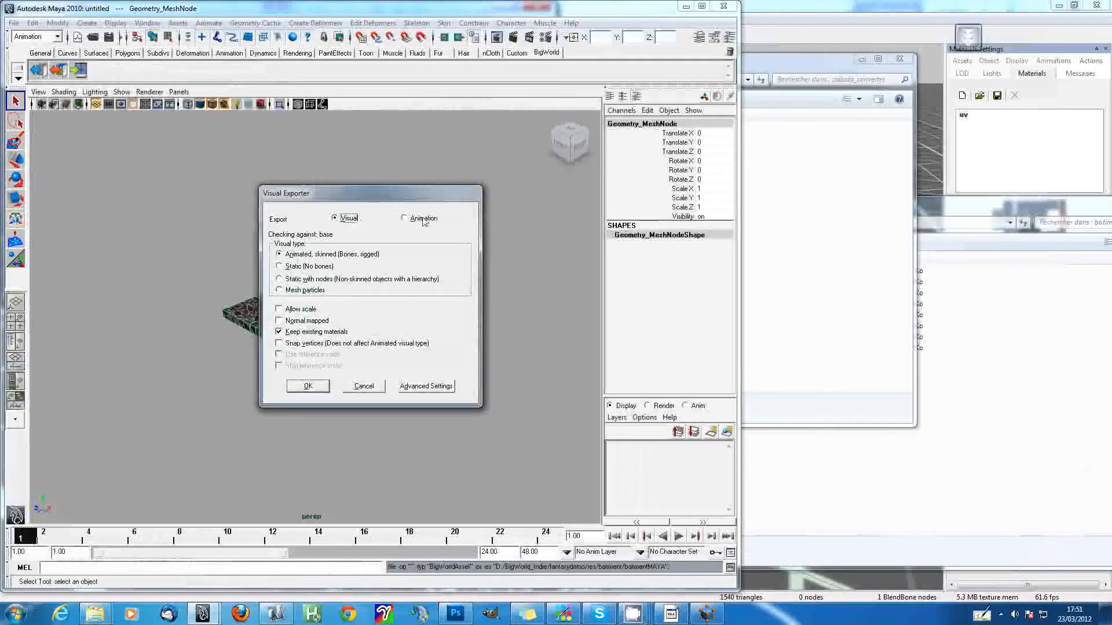
Step: Set the exporter to Visual with the Static (No bones) type and run the export
{"action": "left_click", "coordinate": [405, 219]}
{"action": "left_click", "coordinate": [344, 219]}
{"action": "left_click", "coordinate": [295, 268]}
{"action": "left_click", "coordinate": [304, 386]}
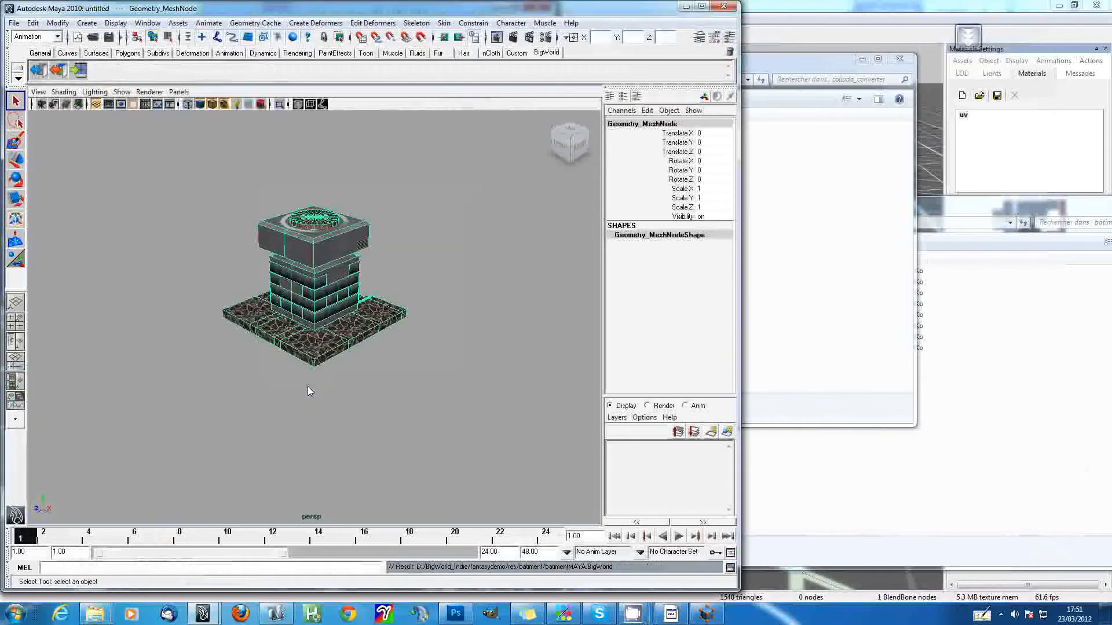
Step: Check the exported batimentMAYA files in the batiment folder in Windows Explorer
{"action": "key", "text": "alt+Tab"}
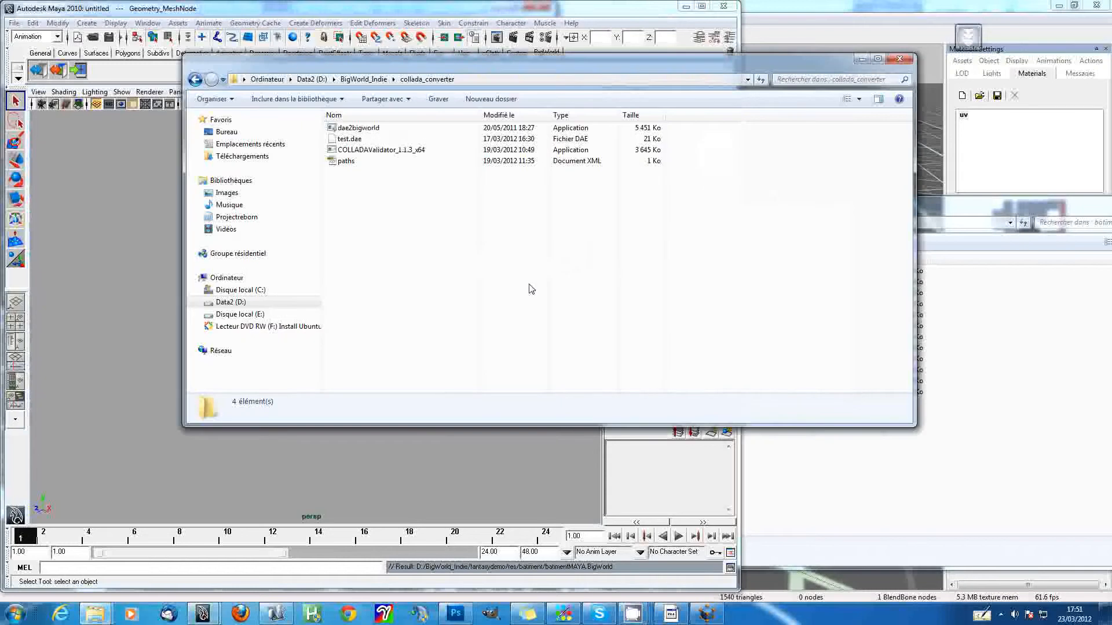
{"action": "key", "text": "alt+Tab"}
{"action": "key", "text": "alt+Tab"}
{"action": "key", "text": "alt+Tab"}
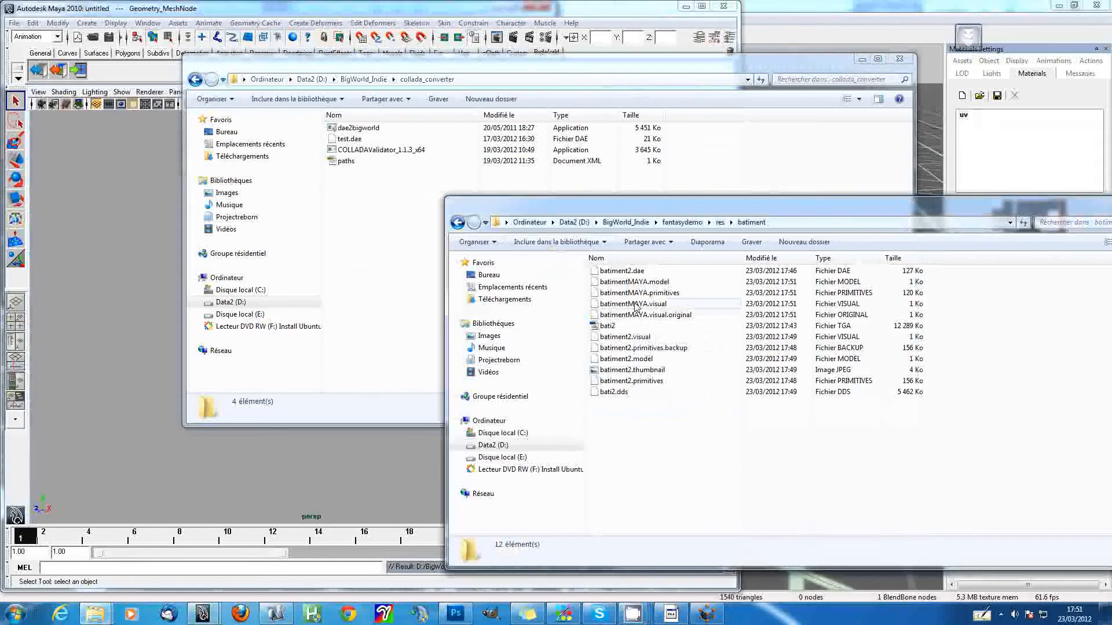
{"action": "key", "text": "alt+Tab"}
{"action": "left_click", "coordinate": [678, 433]}
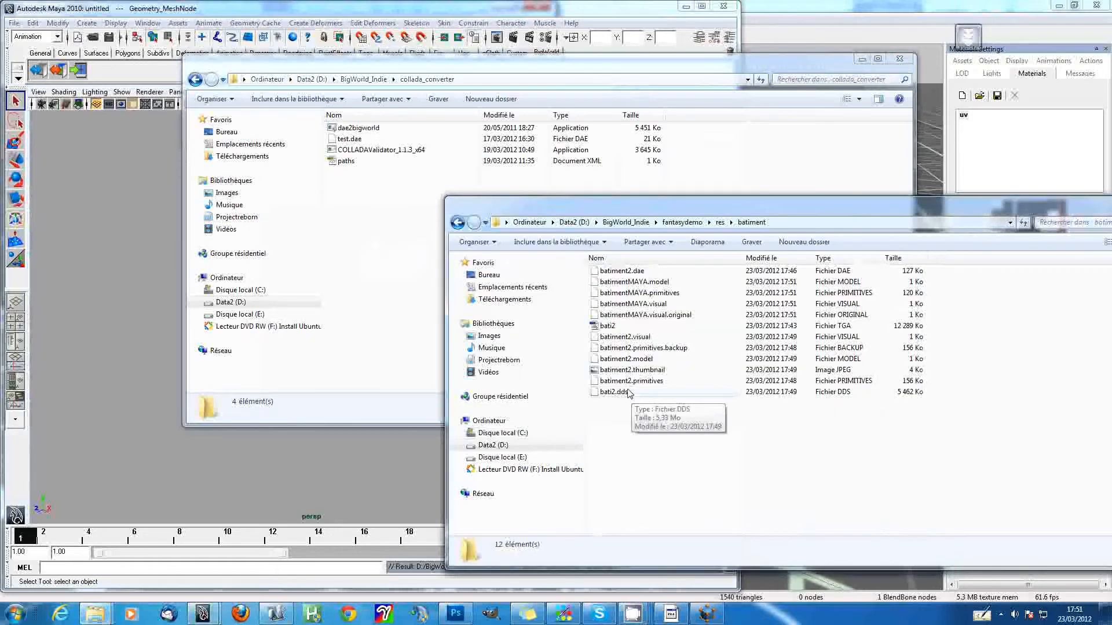
Step: Switch to the BigWorld Model Editor, refresh the asset list, and load batimentMAYA.model
{"action": "key", "text": "alt+Tab"}
{"action": "key", "text": "alt+Tab"}
{"action": "key", "text": "alt+Tab"}
{"action": "key", "text": "alt+Tab"}
{"action": "key", "text": "alt+Tab"}
{"action": "key", "text": "alt+Tab"}
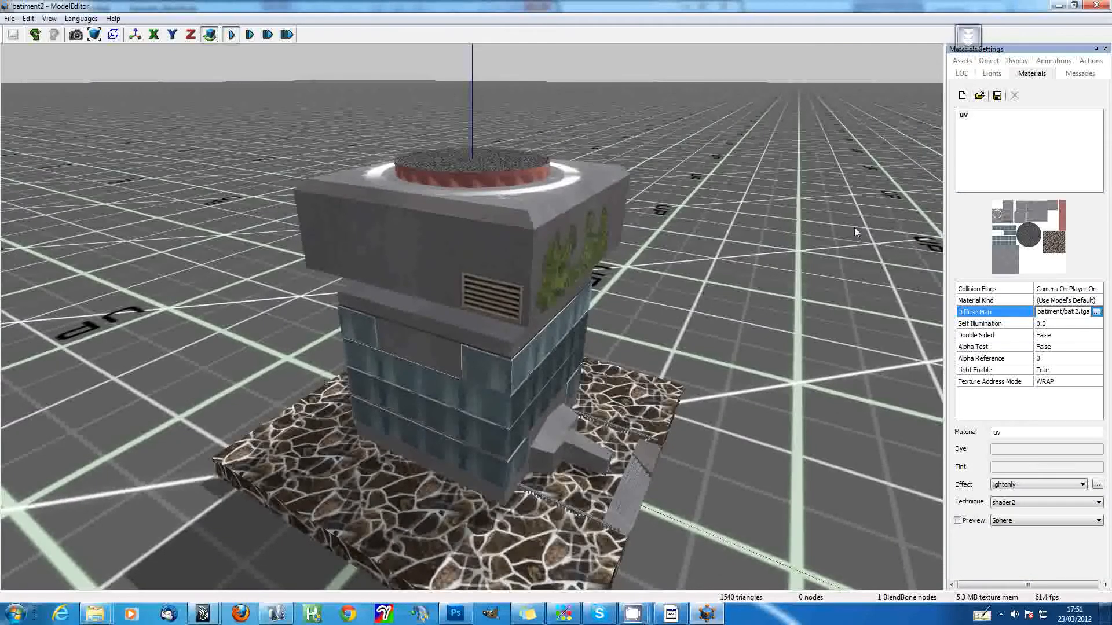
{"action": "key", "text": "alt+Tab"}
{"action": "key", "text": "alt+Tab"}
{"action": "key", "text": "alt+Tab"}
{"action": "key", "text": "alt+Tab"}
{"action": "key", "text": "alt+Tab"}
{"action": "key", "text": "alt+Tab"}
{"action": "key", "text": "alt+Tab"}
{"action": "left_click", "coordinate": [959, 60]}
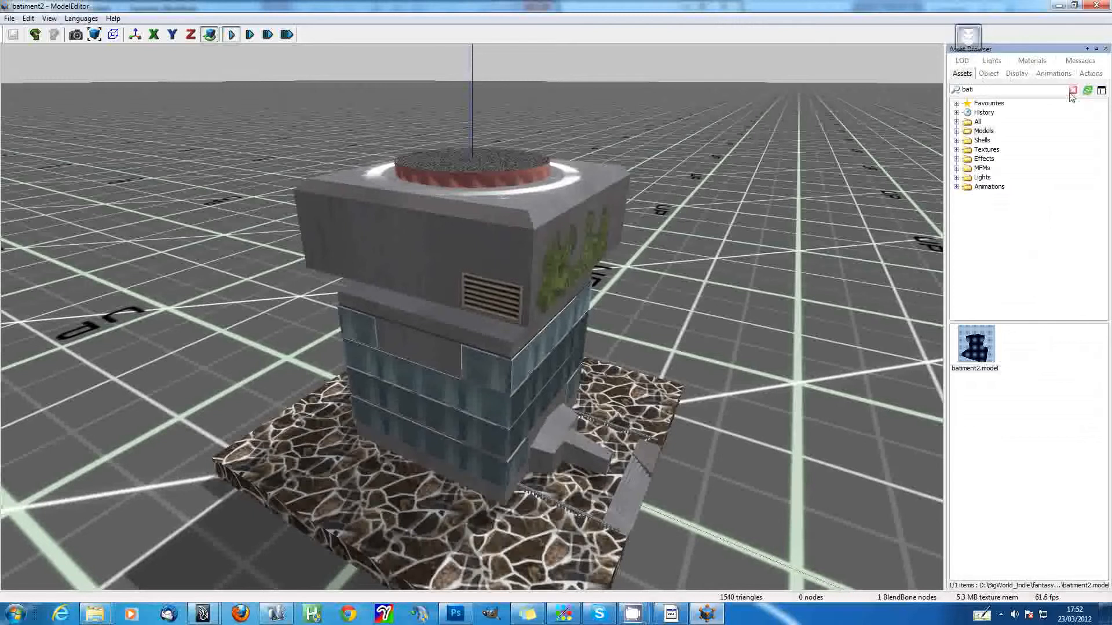
{"action": "left_click", "coordinate": [1088, 90]}
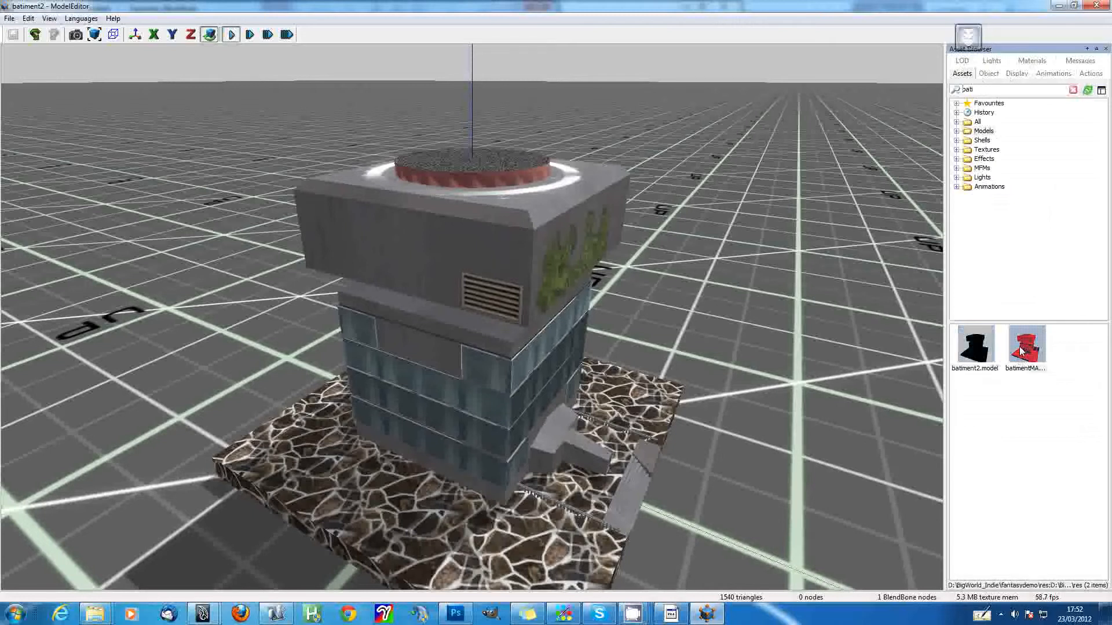
{"action": "left_click", "coordinate": [1020, 351]}
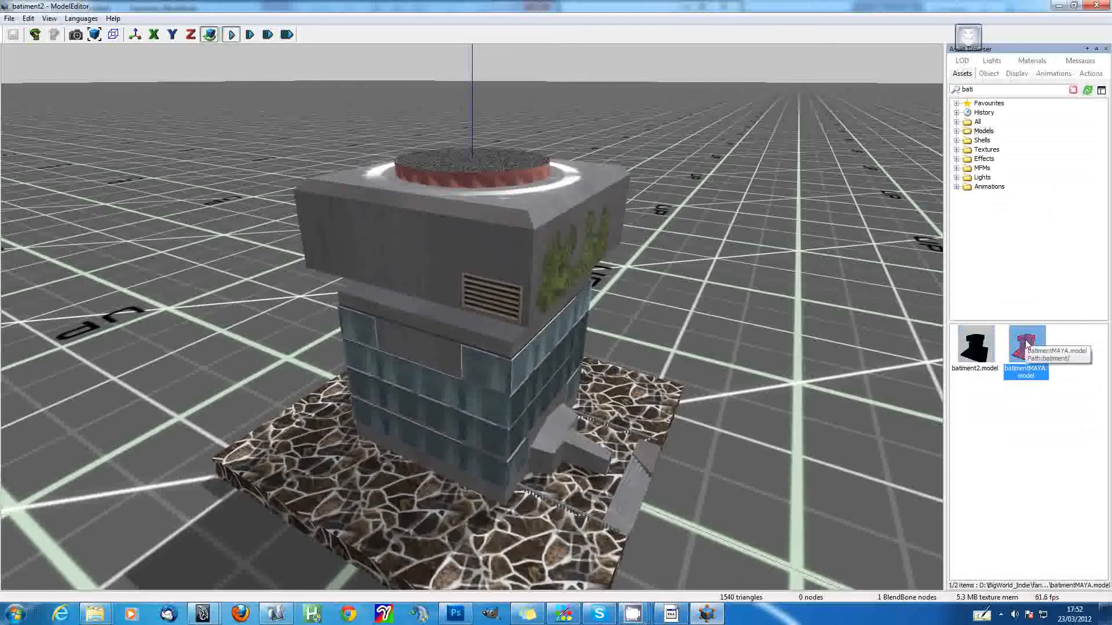
{"action": "double_click", "coordinate": [1026, 344]}
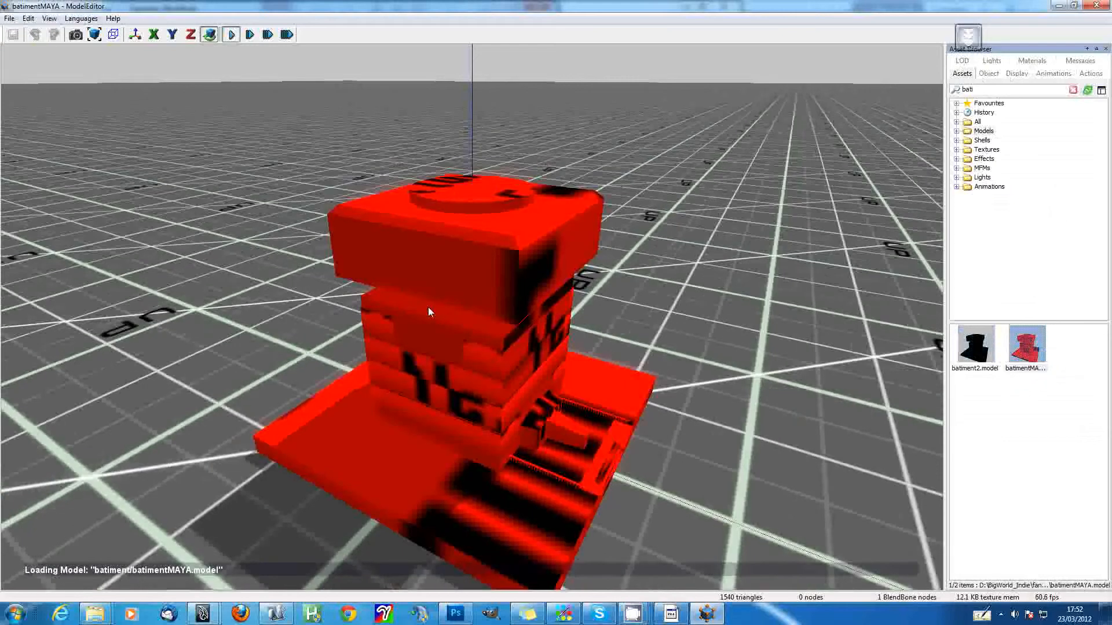
Step: Correct the diffuse map path of Material_uv to batiment/bati2.tga
{"action": "left_click", "coordinate": [1016, 74]}
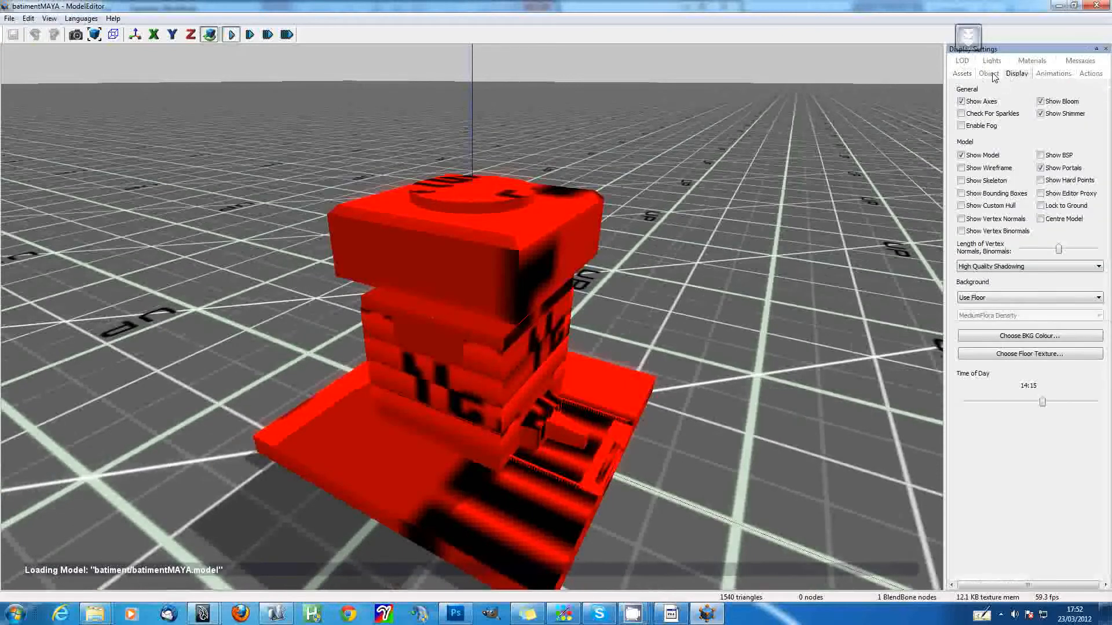
{"action": "left_click", "coordinate": [989, 74]}
{"action": "left_click", "coordinate": [1047, 74]}
{"action": "left_click", "coordinate": [1013, 75]}
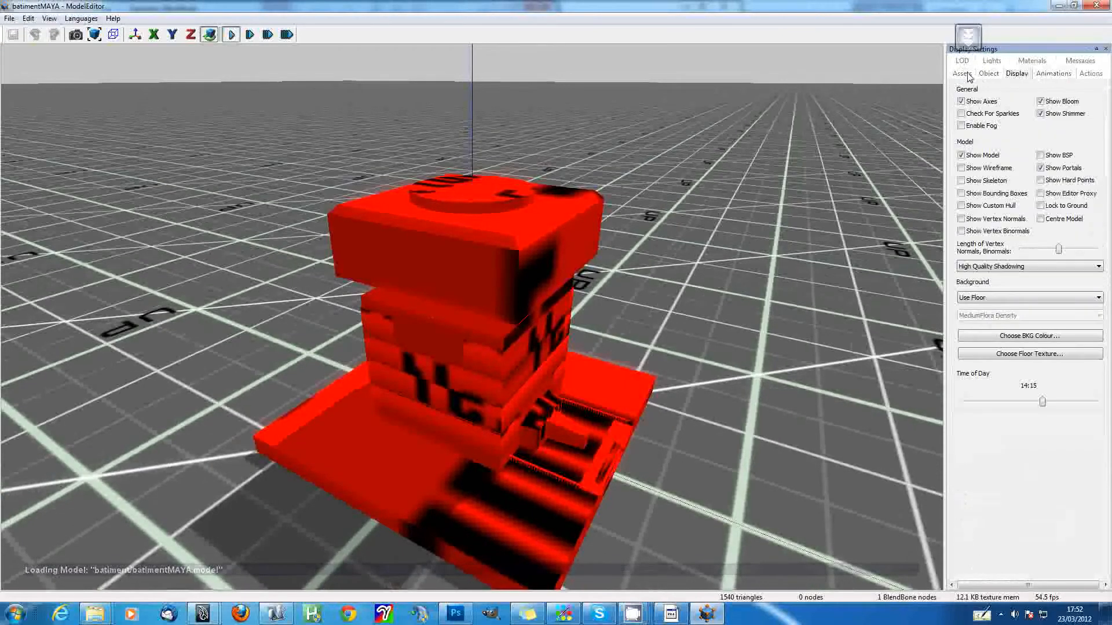
{"action": "left_click", "coordinate": [966, 76]}
{"action": "left_click", "coordinate": [964, 62]}
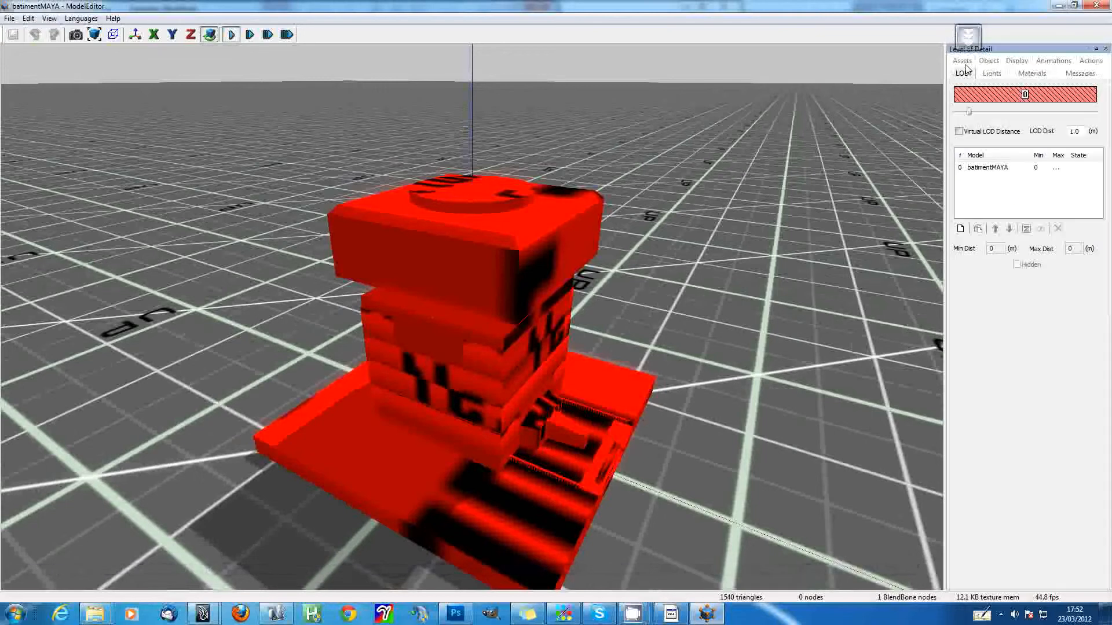
{"action": "left_click", "coordinate": [1023, 78]}
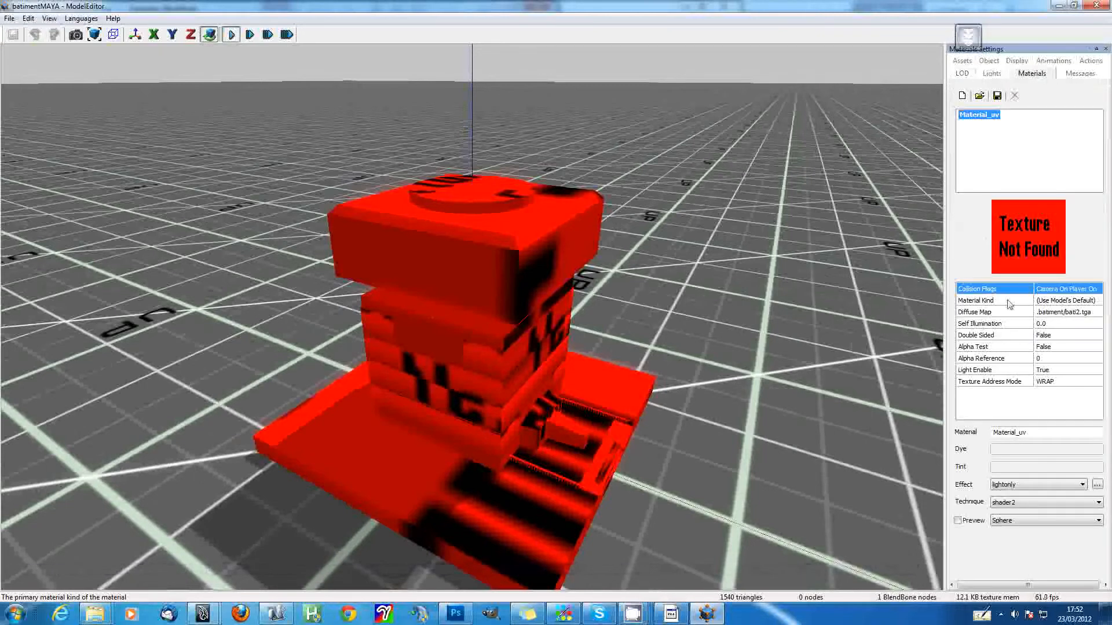
{"action": "left_click", "coordinate": [1088, 312]}
{"action": "left_click_drag", "start_coordinate": [1056, 313], "coordinate": [1020, 313]}
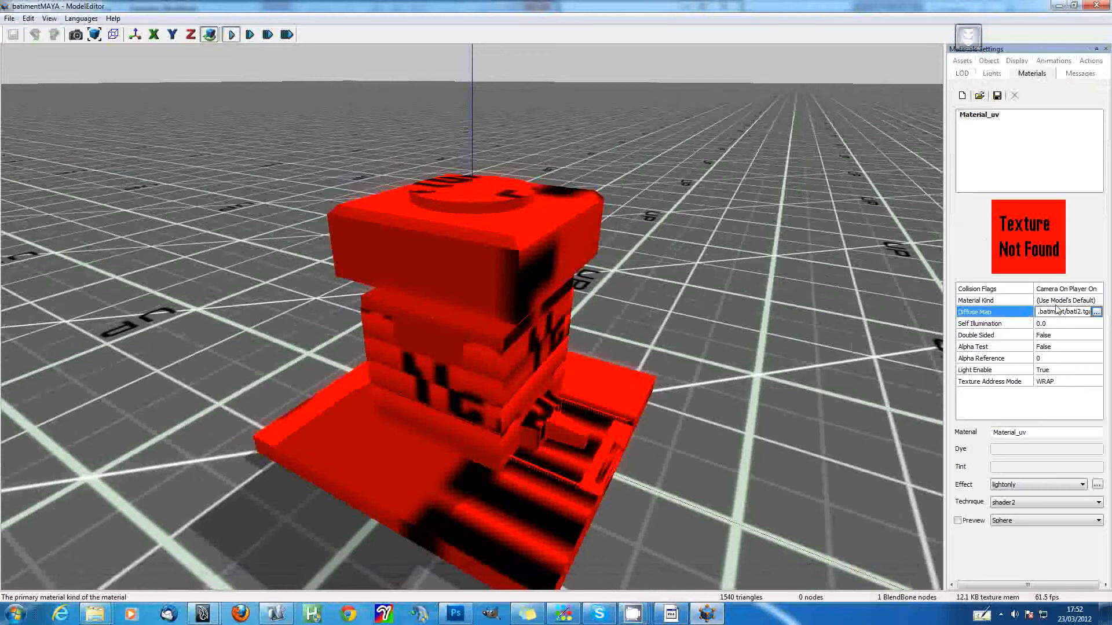
{"action": "key", "text": "Return"}
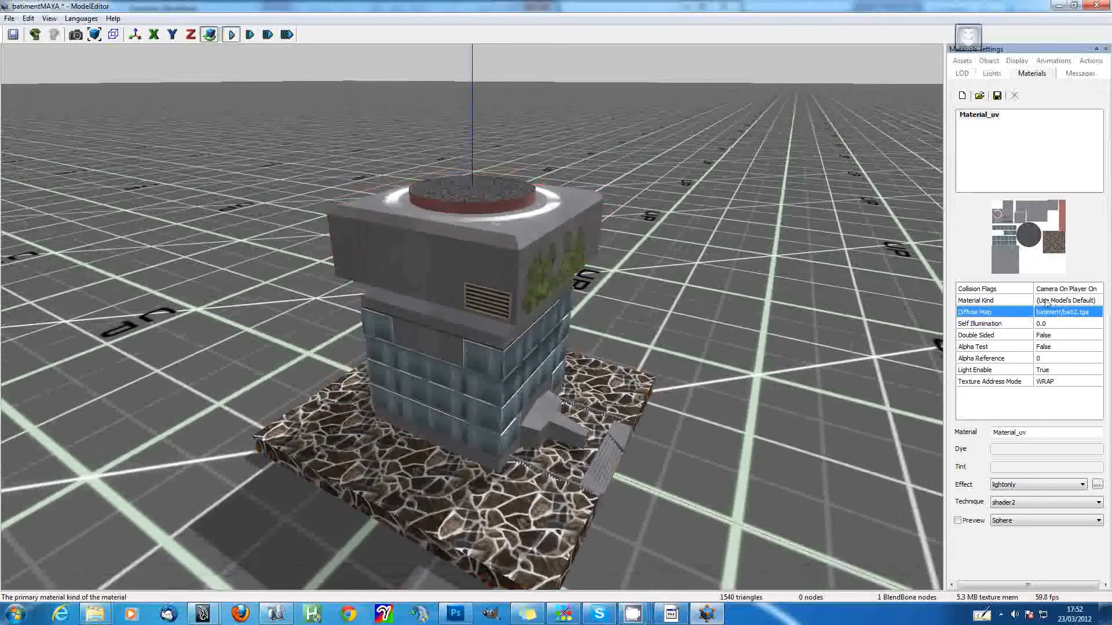
Step: Change the diffuse map of Material_uv to batiment/bati2.dds and save the batimentMAYA model
{"action": "right_click_drag", "start_coordinate": [755, 335], "coordinate": [755, 335]}
{"action": "left_click", "coordinate": [1091, 312]}
{"action": "left_click", "coordinate": [1096, 312]}
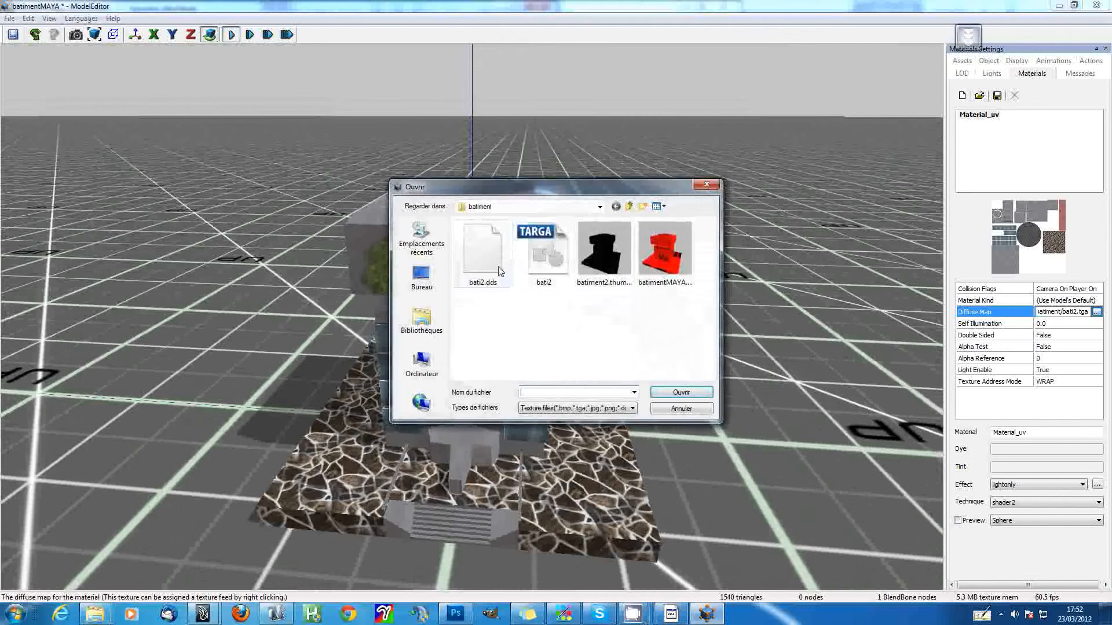
{"action": "double_click", "coordinate": [483, 254]}
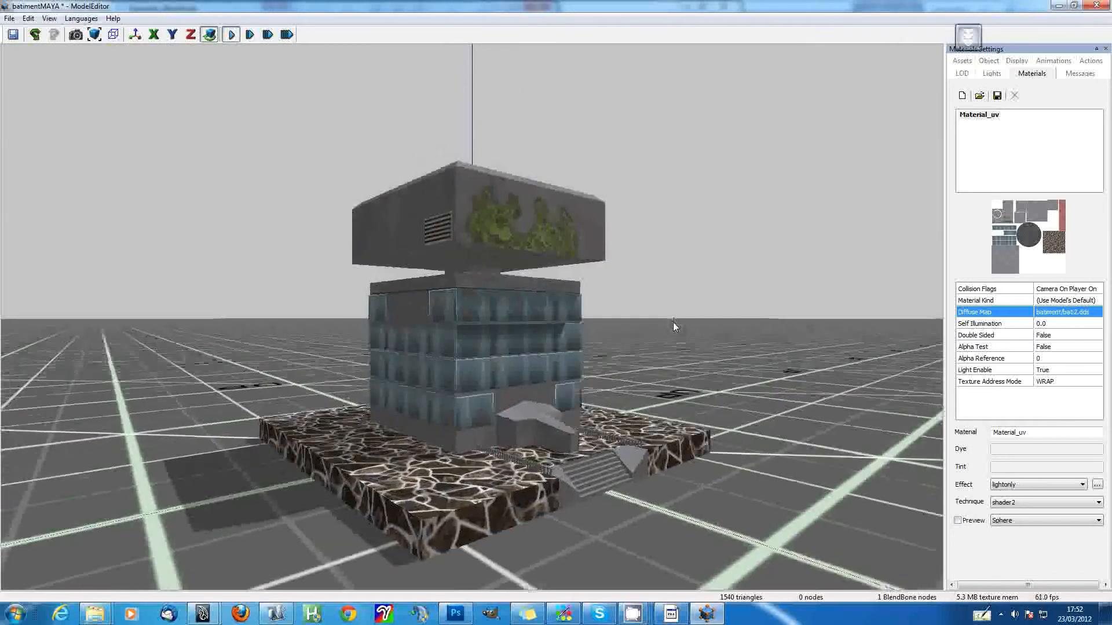
{"action": "scroll", "coordinate": [673, 322], "scroll_direction": "down", "scroll_amount": 5}
{"action": "right_click_drag", "start_coordinate": [673, 322], "coordinate": [672, 324]}
{"action": "scroll", "coordinate": [673, 322], "scroll_direction": "up", "scroll_amount": 8}
{"action": "scroll", "coordinate": [672, 323], "scroll_direction": "down", "scroll_amount": 4}
{"action": "key", "text": "ctrl+s"}
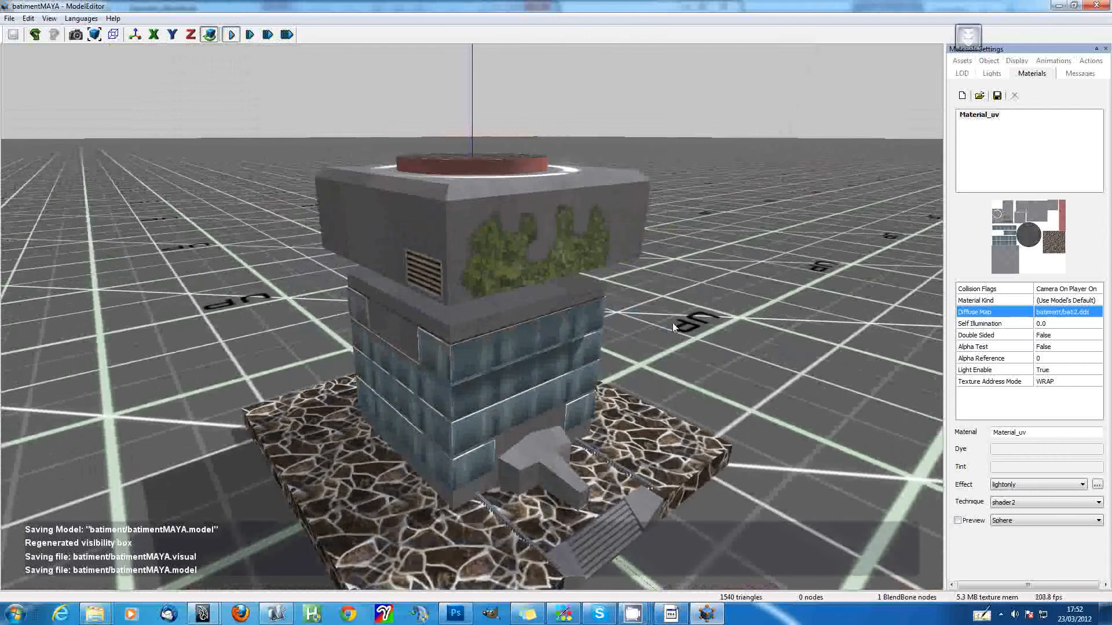
Step: Switch to the BigWorld WorldEditor with the spaces/jol_2 space and bring a grassy hillside into view
{"action": "key", "text": "alt+Tab"}
{"action": "key", "text": "alt+Tab"}
{"action": "key", "text": "alt+Tab"}
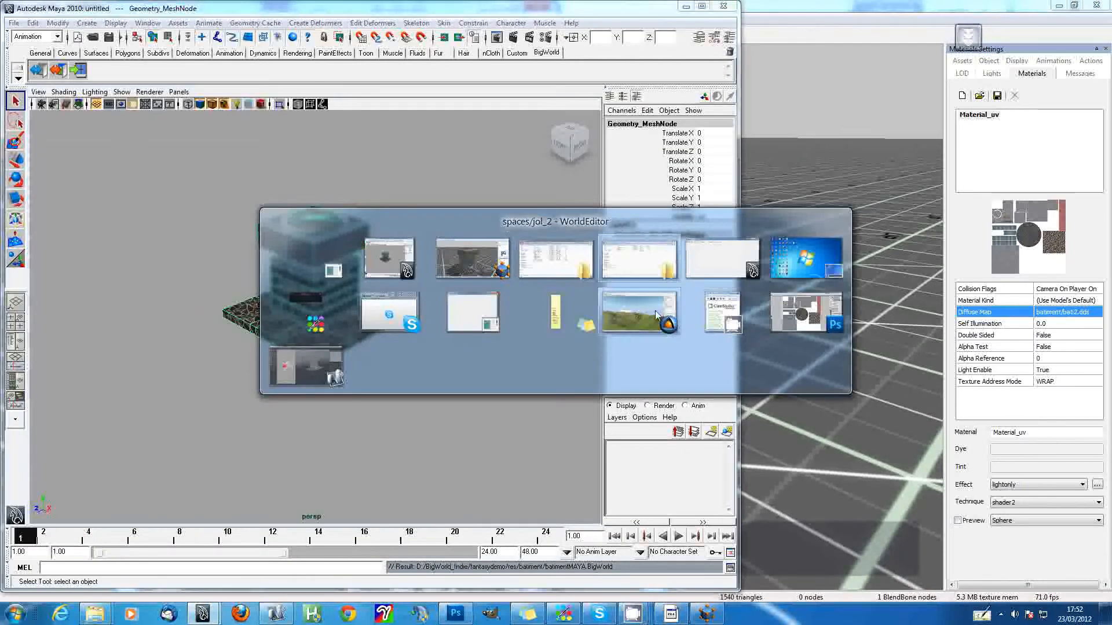
{"action": "left_click", "coordinate": [672, 316]}
{"action": "right_click_drag", "start_coordinate": [498, 338], "coordinate": [579, 324]}
{"action": "key", "text": "s"}
{"action": "key", "text": "d"}
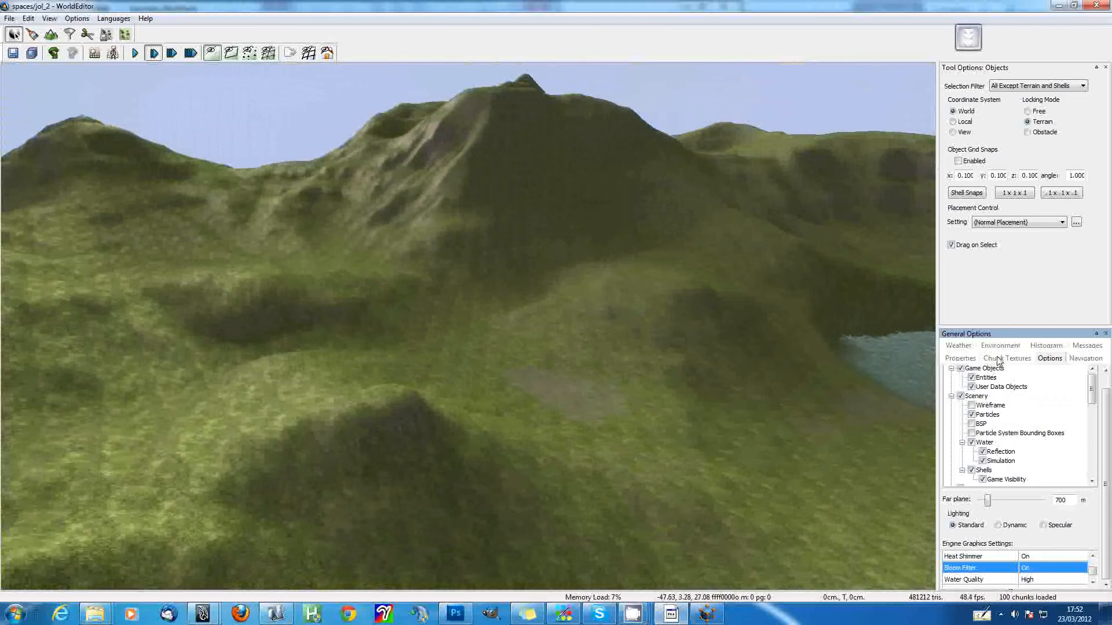
Step: Show the Asset Browser, choose the Models category, and filter the assets by bati
{"action": "left_click", "coordinate": [77, 19]}
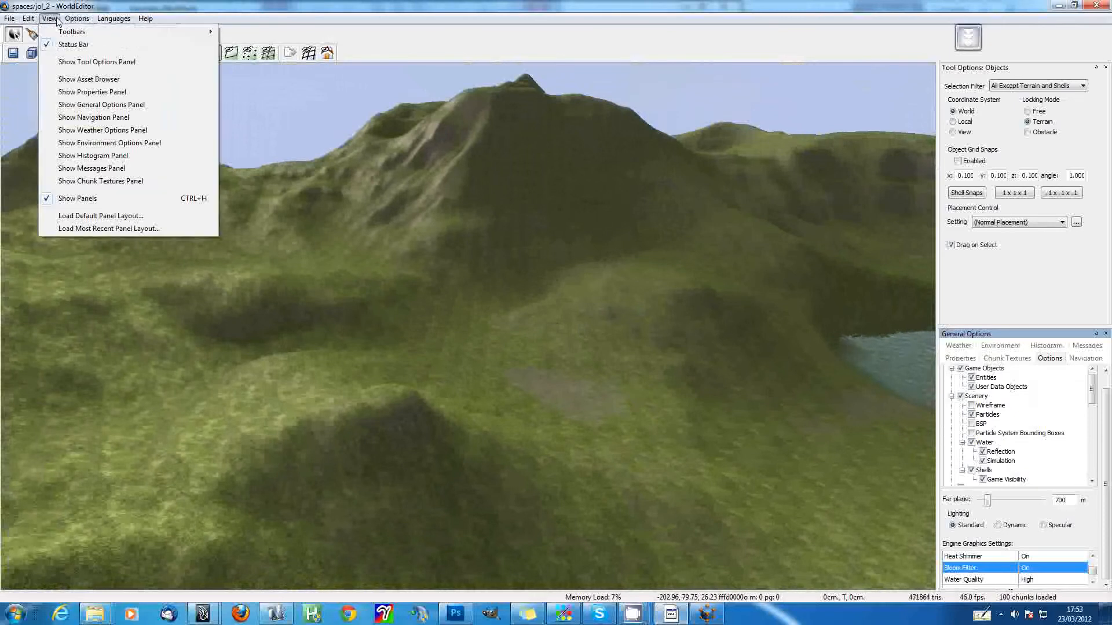
{"action": "left_click", "coordinate": [127, 81]}
{"action": "left_click_drag", "start_coordinate": [356, 200], "coordinate": [525, 140]}
{"action": "double_click", "coordinate": [444, 208]}
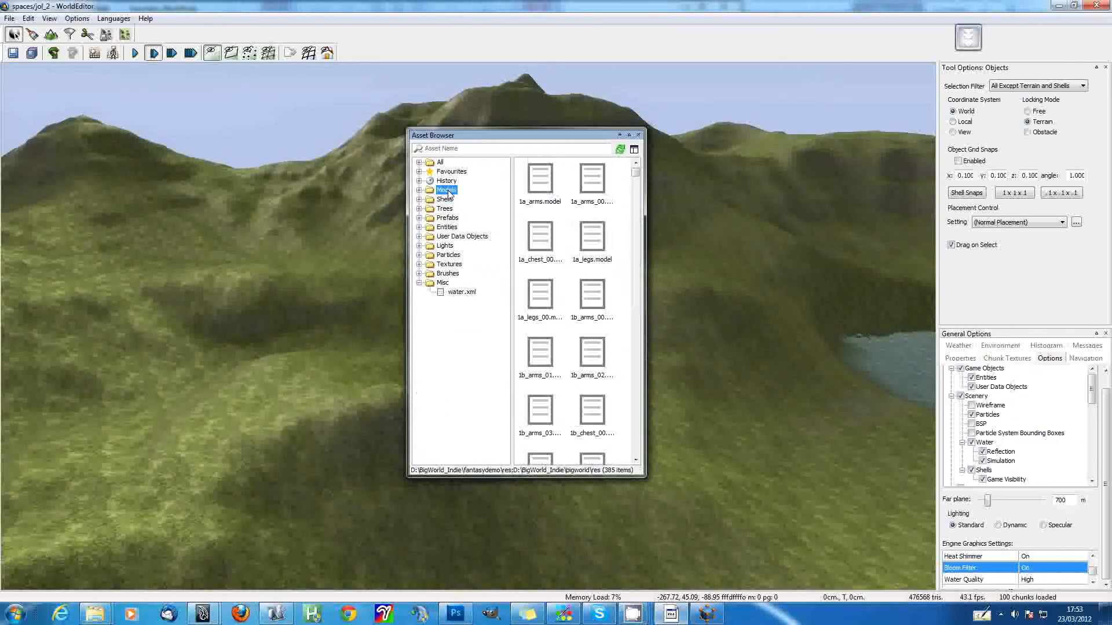
{"action": "left_click", "coordinate": [461, 151]}
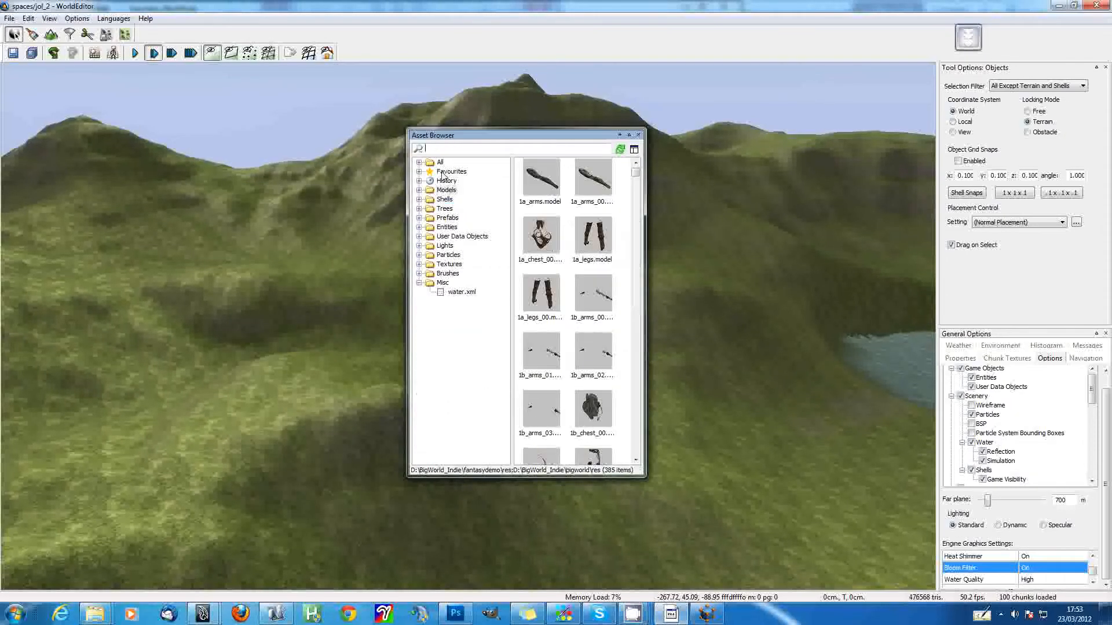
{"action": "type", "text": "bati"}
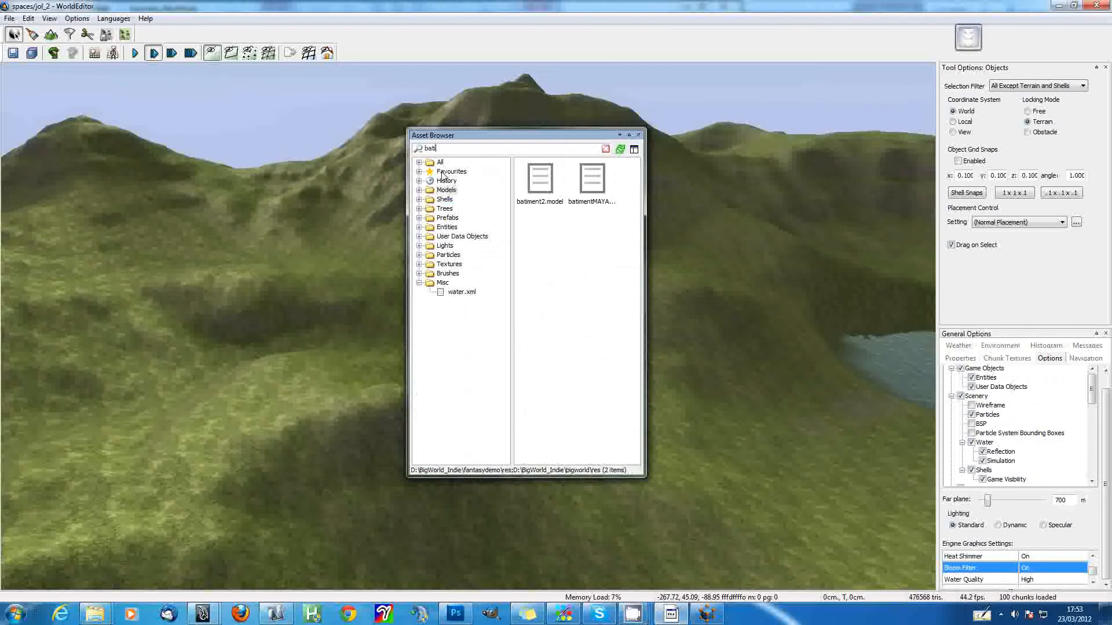
Step: Add batimentMAYA.model to the hillside terrain, keeping the Asset Browser clear of the placement spot
{"action": "left_click", "coordinate": [593, 198]}
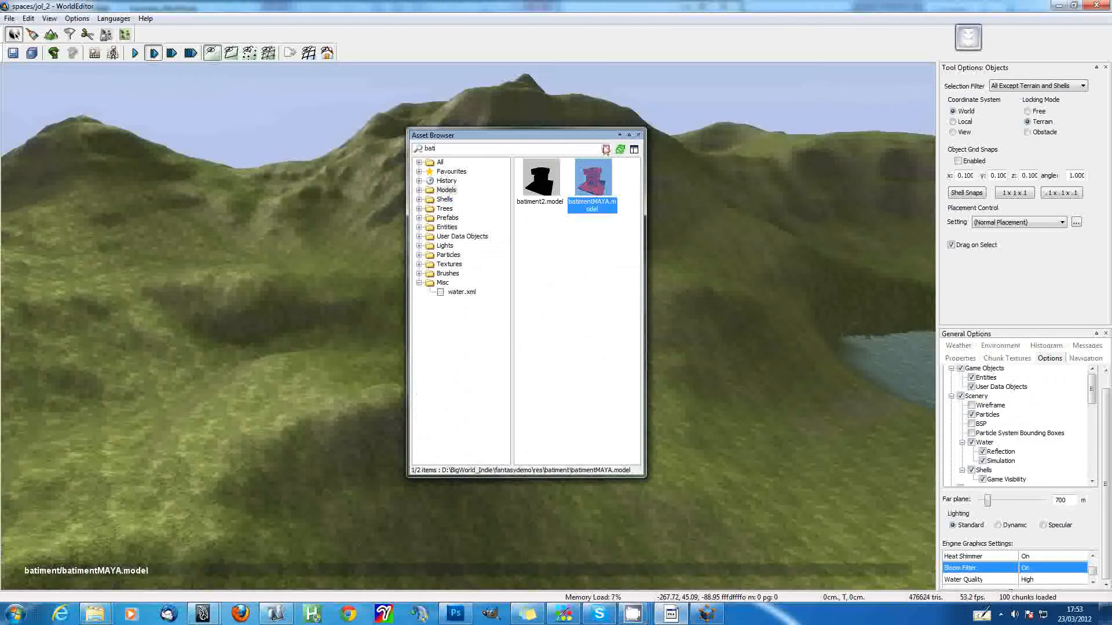
{"action": "left_click_drag", "start_coordinate": [567, 134], "coordinate": [808, 124]}
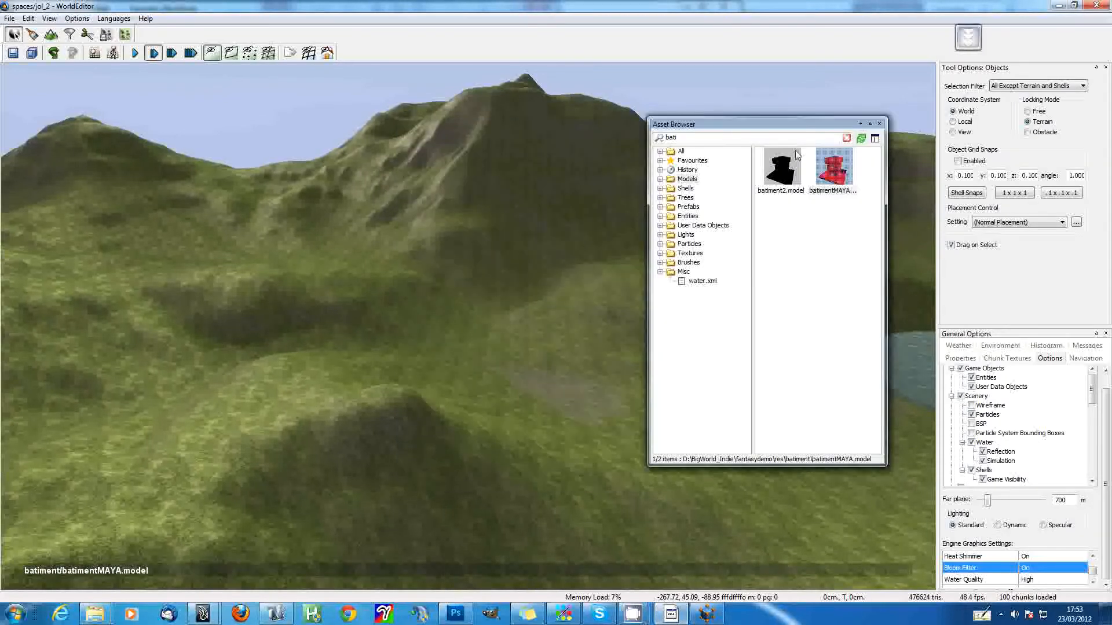
{"action": "key", "text": "Return"}
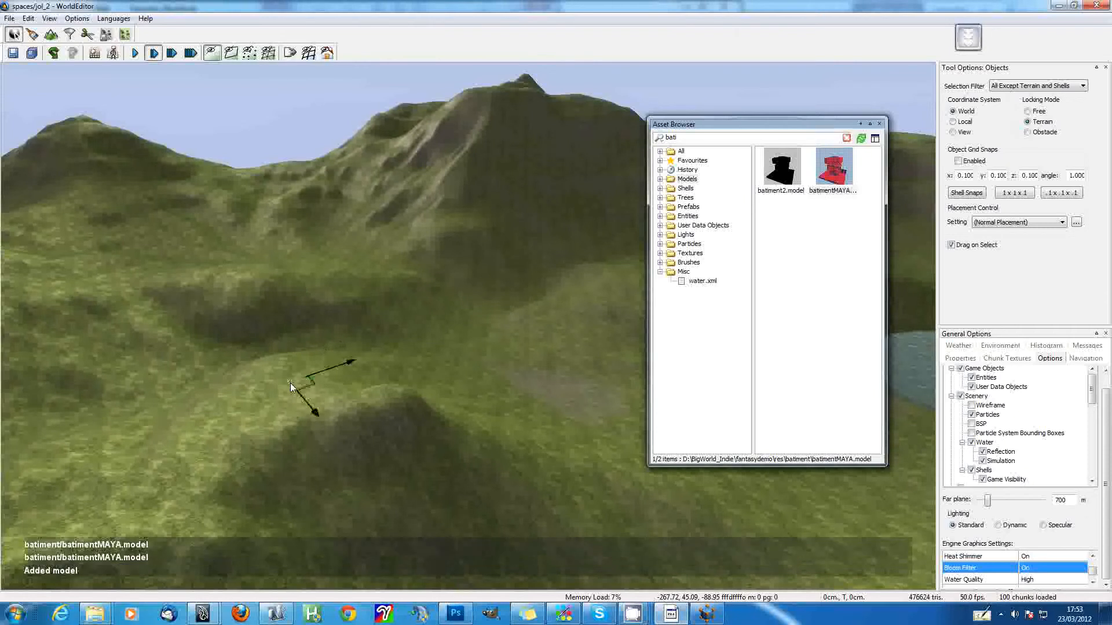
{"action": "right_click_drag", "start_coordinate": [403, 354], "coordinate": [362, 342]}
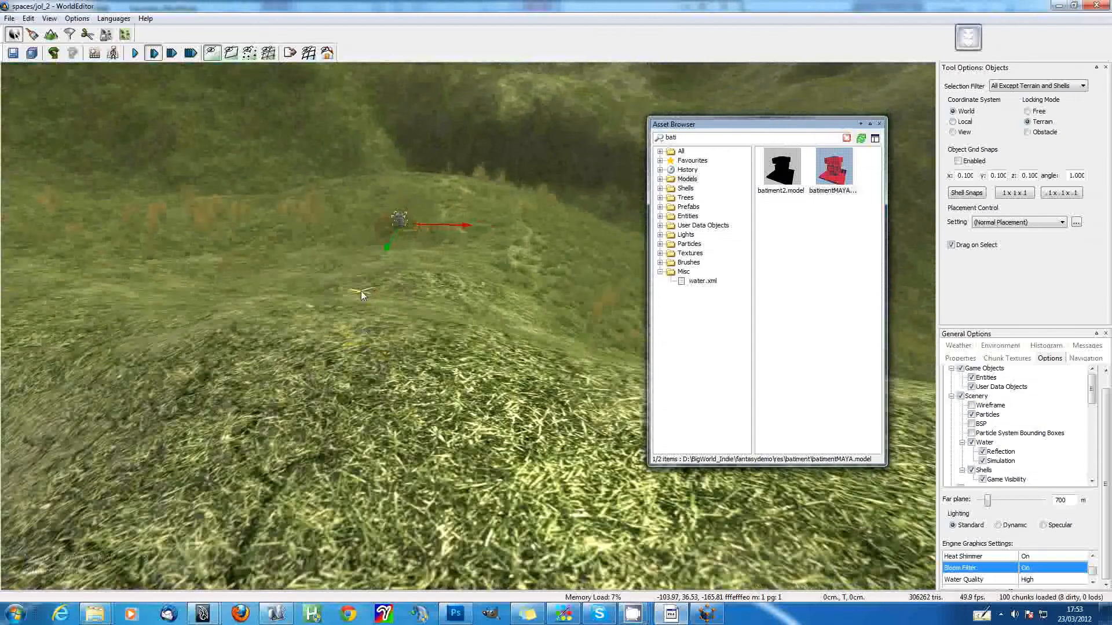
Step: Scale the placed building up to a large size on the hillside and set its locking mode to Free
{"action": "left_click_drag", "start_coordinate": [533, 155], "coordinate": [961, 118], "text": "alt"}
{"action": "left_click_drag", "start_coordinate": [519, 322], "coordinate": [576, 265], "text": "alt"}
{"action": "key", "text": "s"}
{"action": "right_click_drag", "start_coordinate": [575, 260], "coordinate": [574, 260]}
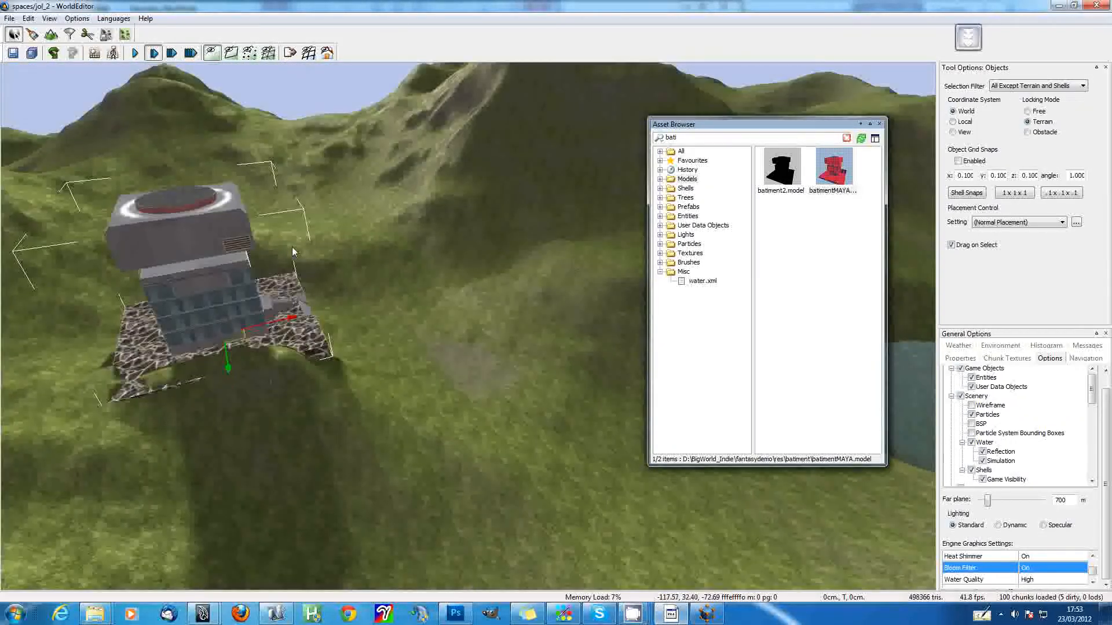
{"action": "right_click_drag", "start_coordinate": [484, 272], "coordinate": [484, 276]}
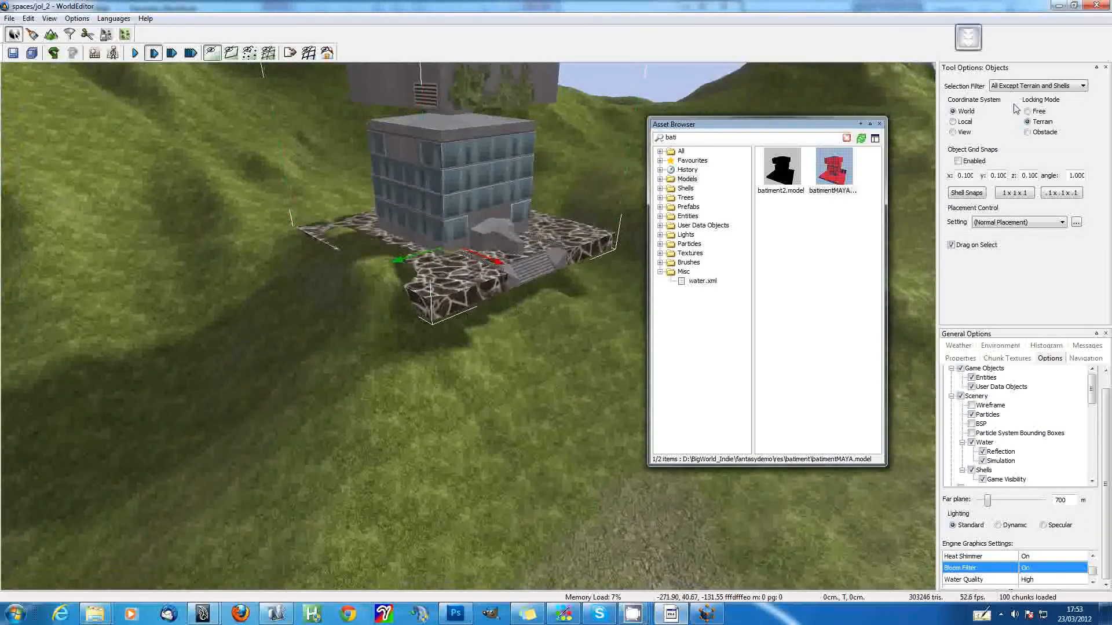
{"action": "left_click", "coordinate": [1035, 113]}
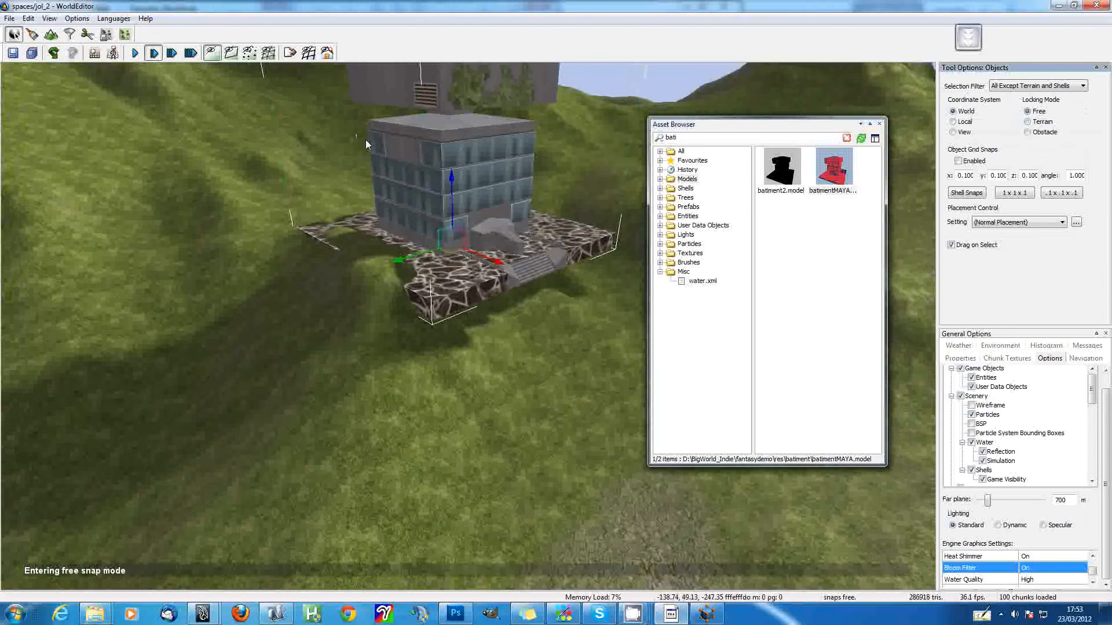
Step: Level the terrain around the building in Terrain Height mode with an Average brush of size 75.33
{"action": "left_click", "coordinate": [50, 36]}
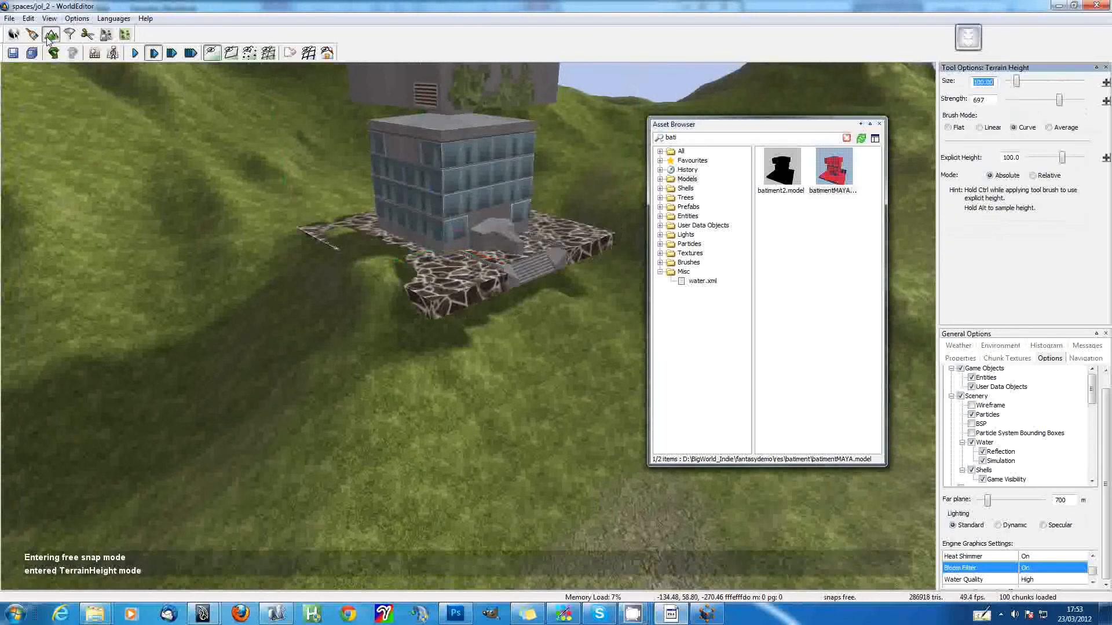
{"action": "left_click", "coordinate": [1049, 128]}
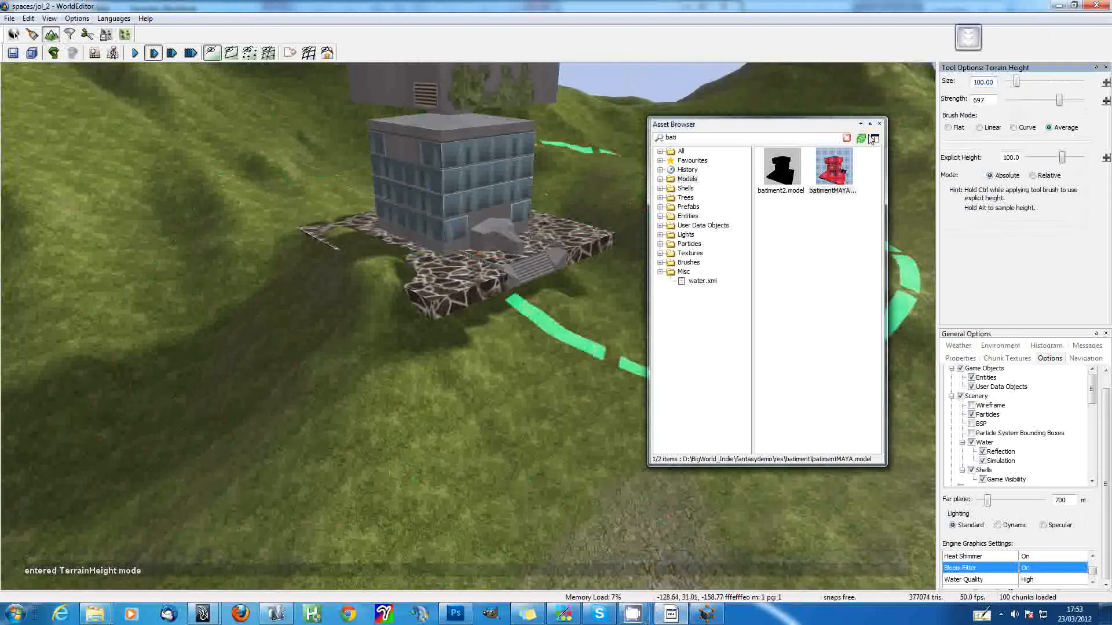
{"action": "left_click", "coordinate": [1014, 83]}
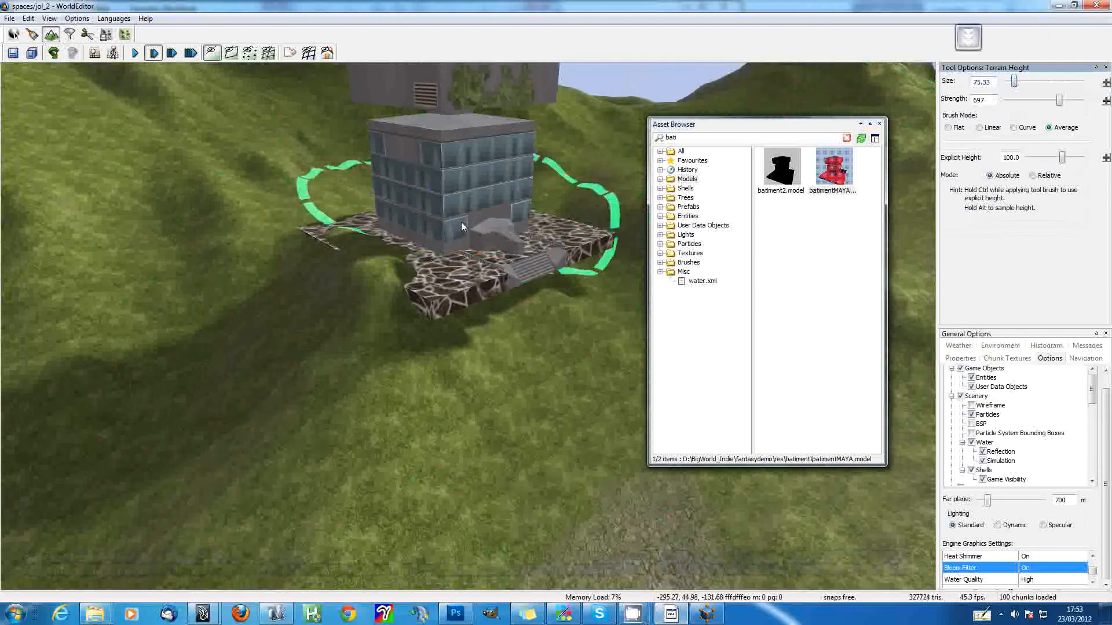
{"action": "left_click_drag", "start_coordinate": [458, 243], "coordinate": [394, 314]}
{"action": "right_click_drag", "start_coordinate": [394, 314], "coordinate": [349, 301]}
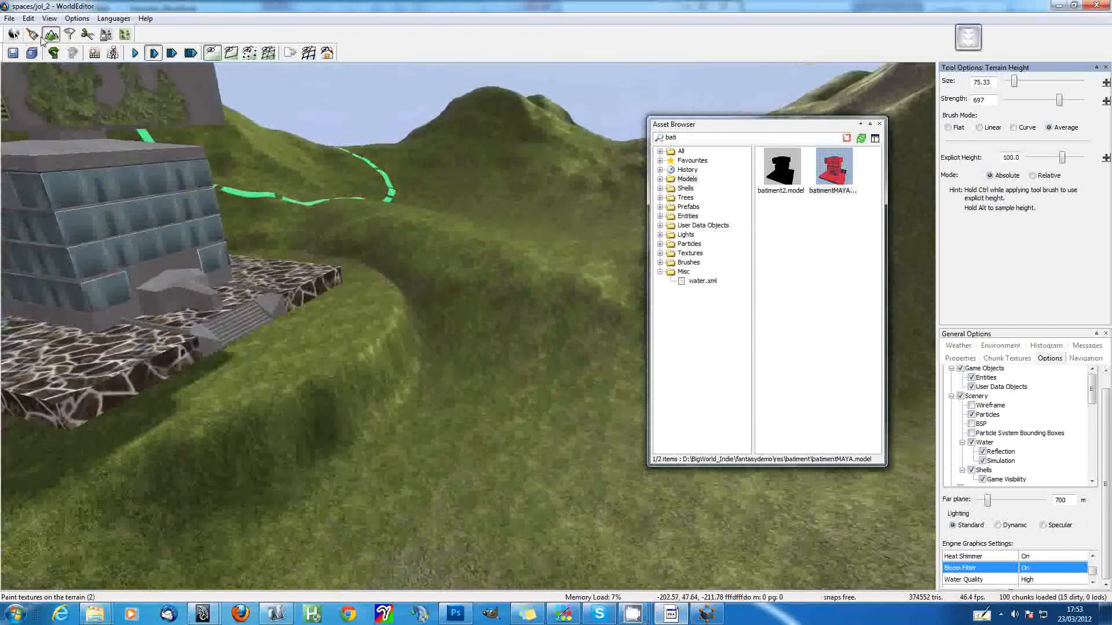
Step: Return to Object mode, select the building, set the locking mode to Terrain, and settle it on the levelled ground
{"action": "left_click", "coordinate": [15, 36]}
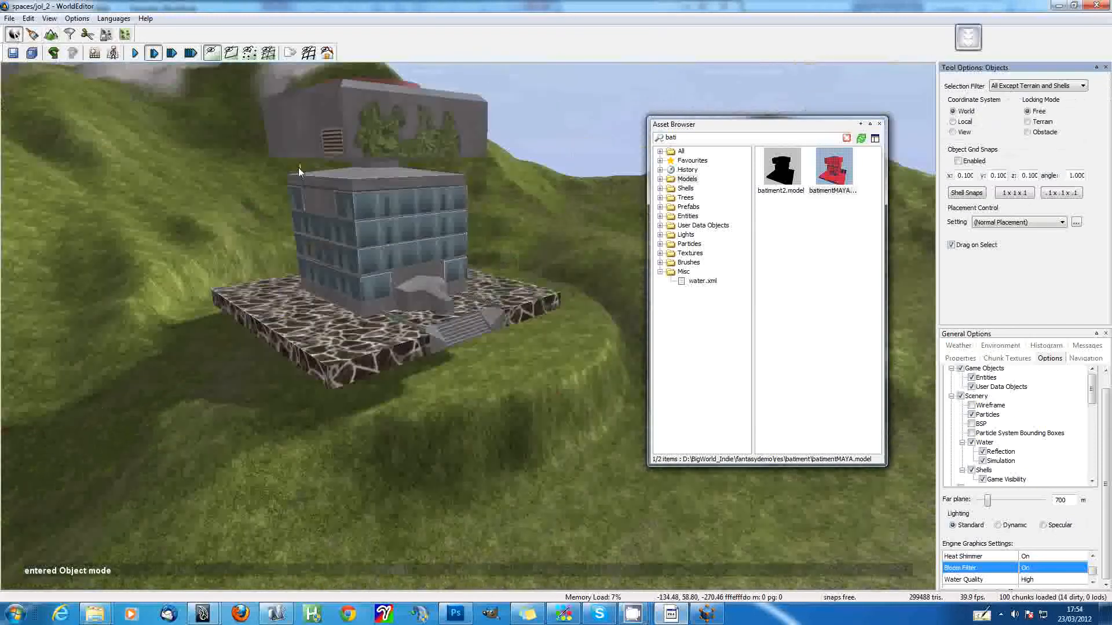
{"action": "left_click", "coordinate": [361, 230]}
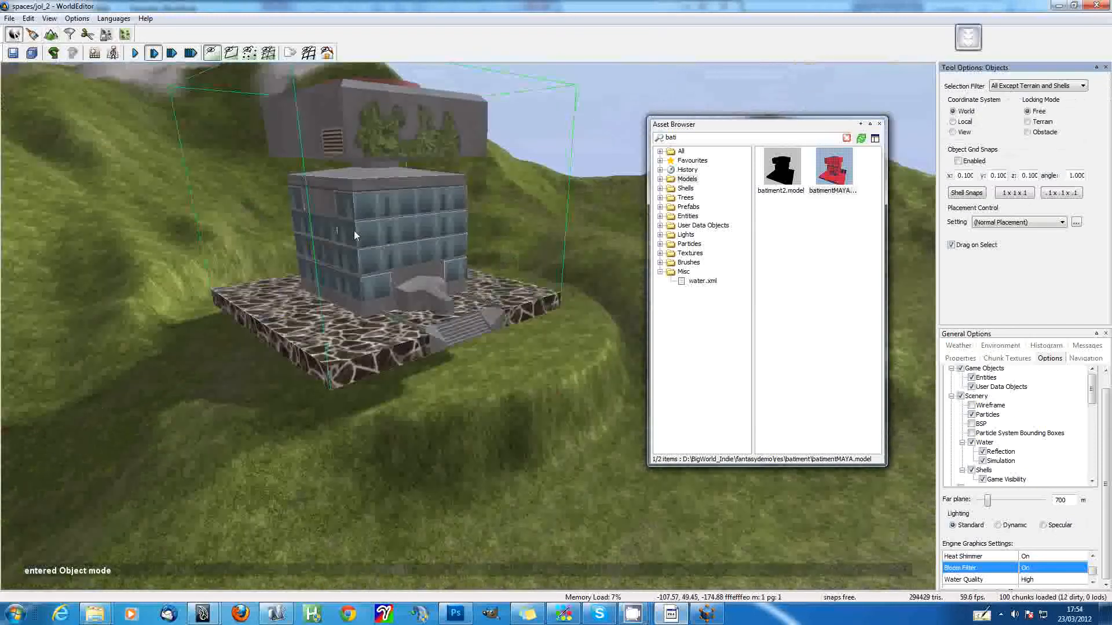
{"action": "left_click", "coordinate": [1027, 122]}
{"action": "left_click_drag", "start_coordinate": [389, 309], "coordinate": [388, 307]}
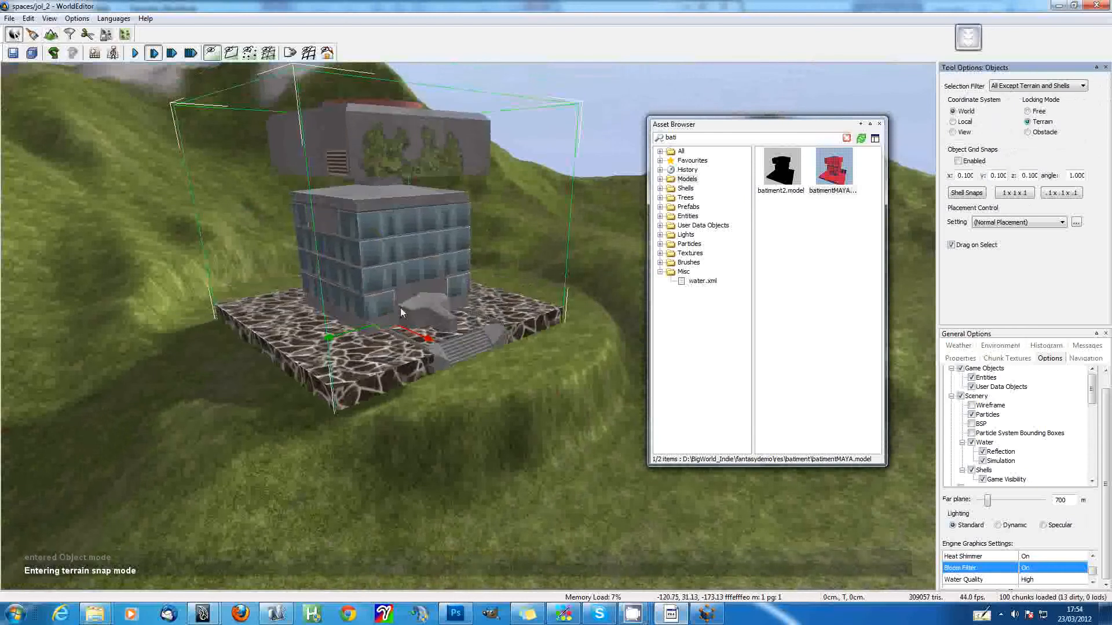
{"action": "right_click_drag", "start_coordinate": [506, 328], "coordinate": [449, 210]}
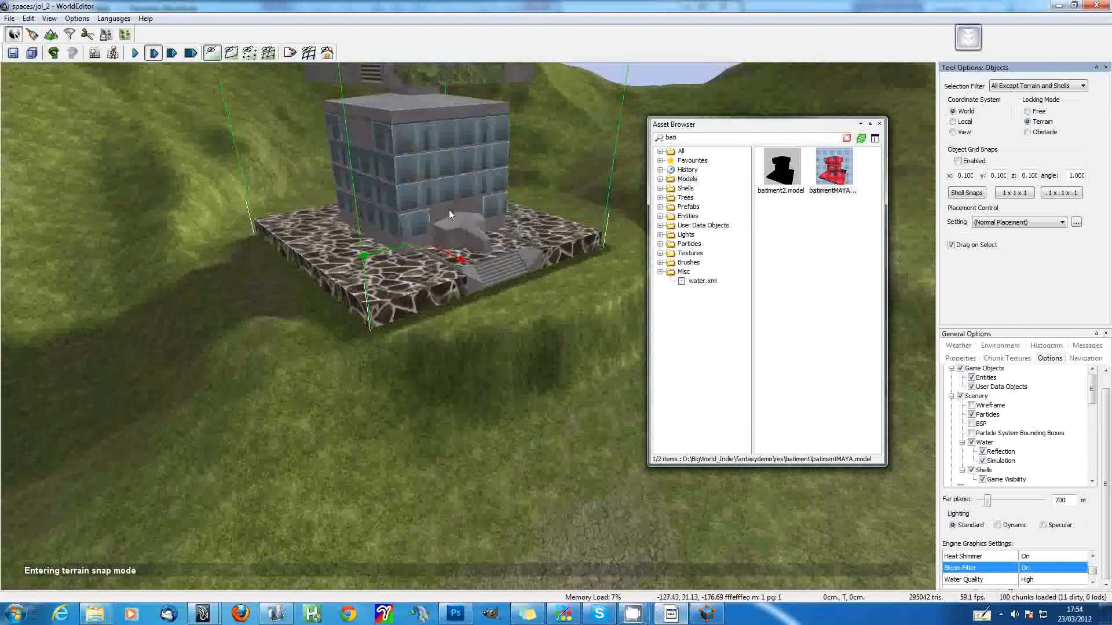
Step: Rotate the building about a quarter turn around its vertical axis so its entrance stairs face the neighbouring side
{"action": "key", "text": "shift"}
{"action": "left_click_drag", "start_coordinate": [524, 261], "coordinate": [371, 285], "text": "shift"}
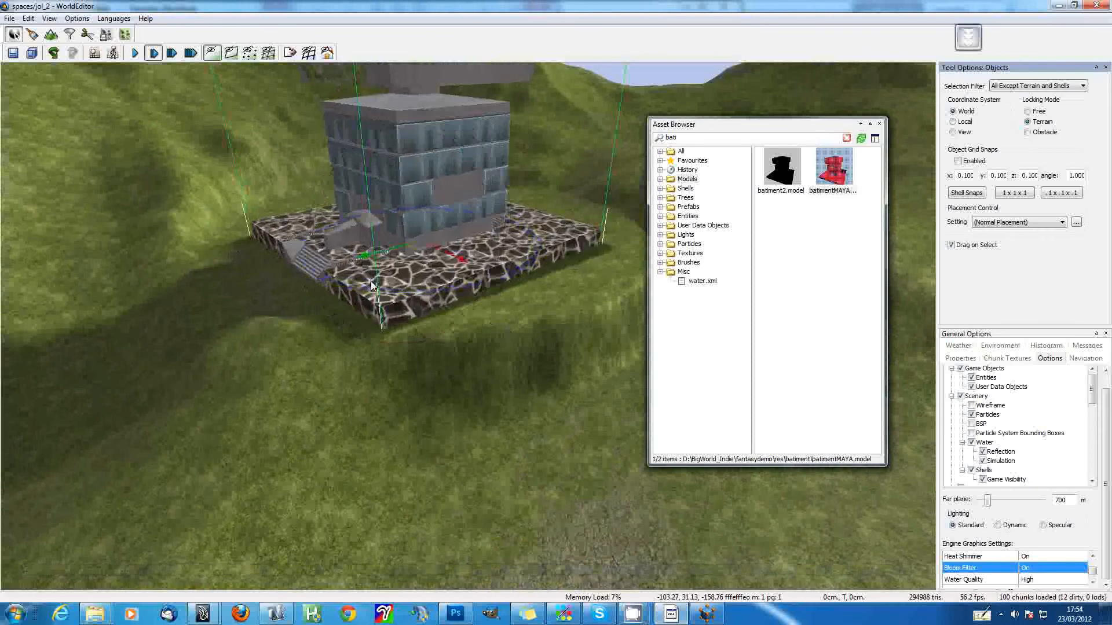
{"action": "key", "text": "w"}
{"action": "right_click_drag", "start_coordinate": [398, 314], "coordinate": [398, 315]}
{"action": "key", "text": "s"}
{"action": "key", "text": "w"}
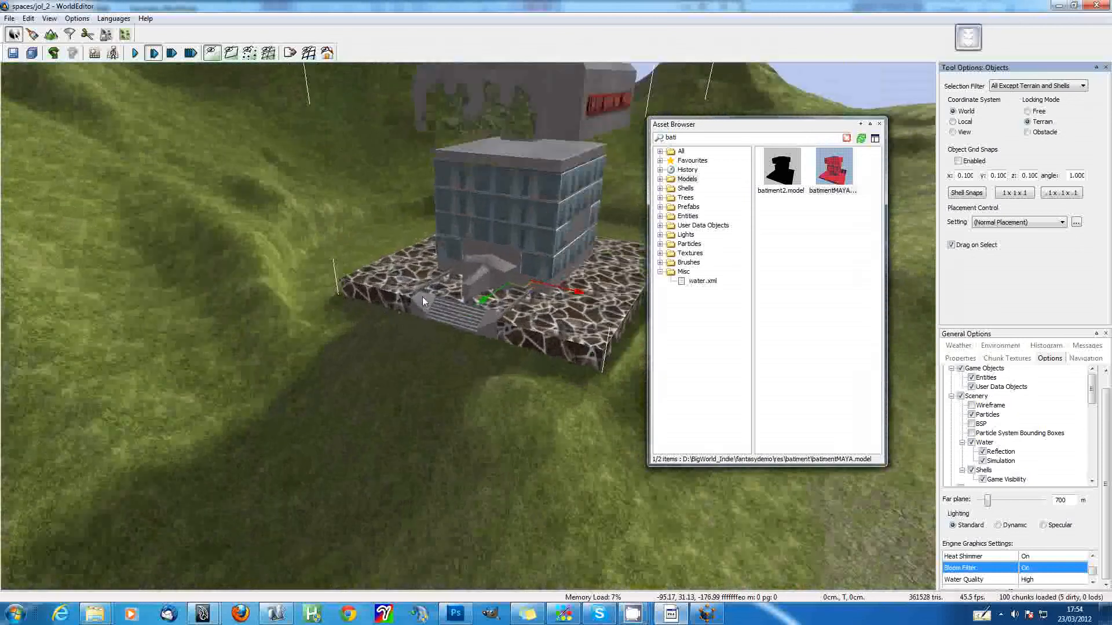
{"action": "mouse_move", "coordinate": [722, 622]}
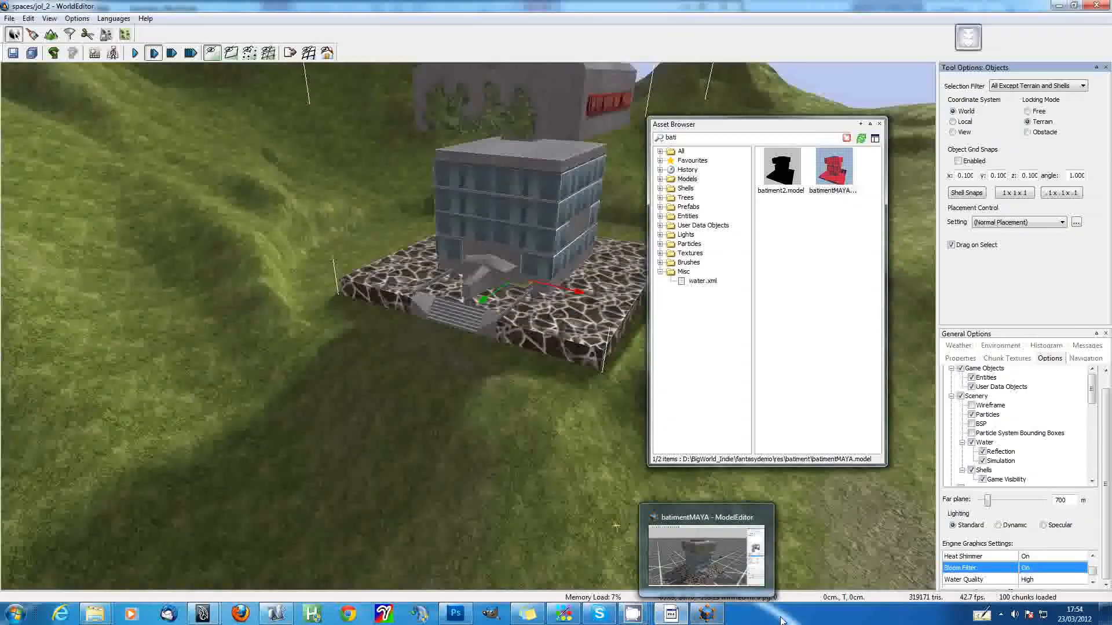
{"action": "key", "text": "alt+Tab"}
{"action": "key", "text": "alt+Tab"}
{"action": "key", "text": "alt+Tab"}
{"action": "key", "text": "alt+Tab"}
{"action": "key", "text": "alt+Tab"}
{"action": "key", "text": "alt+Tab"}
{"action": "key", "text": "alt+Tab"}
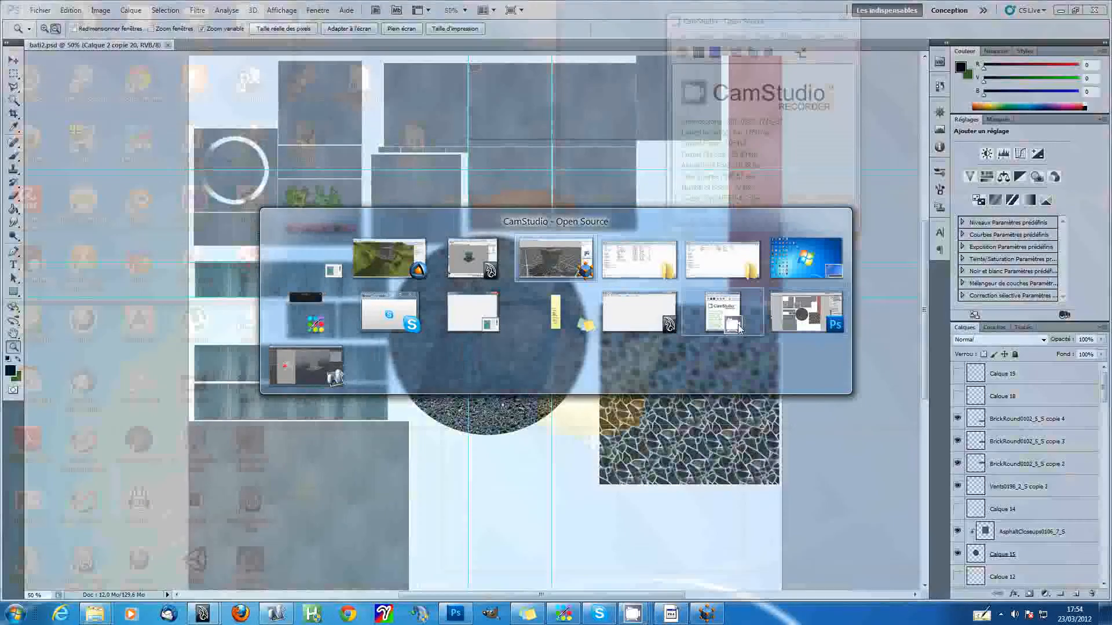
{"action": "key", "text": "alt+Tab"}
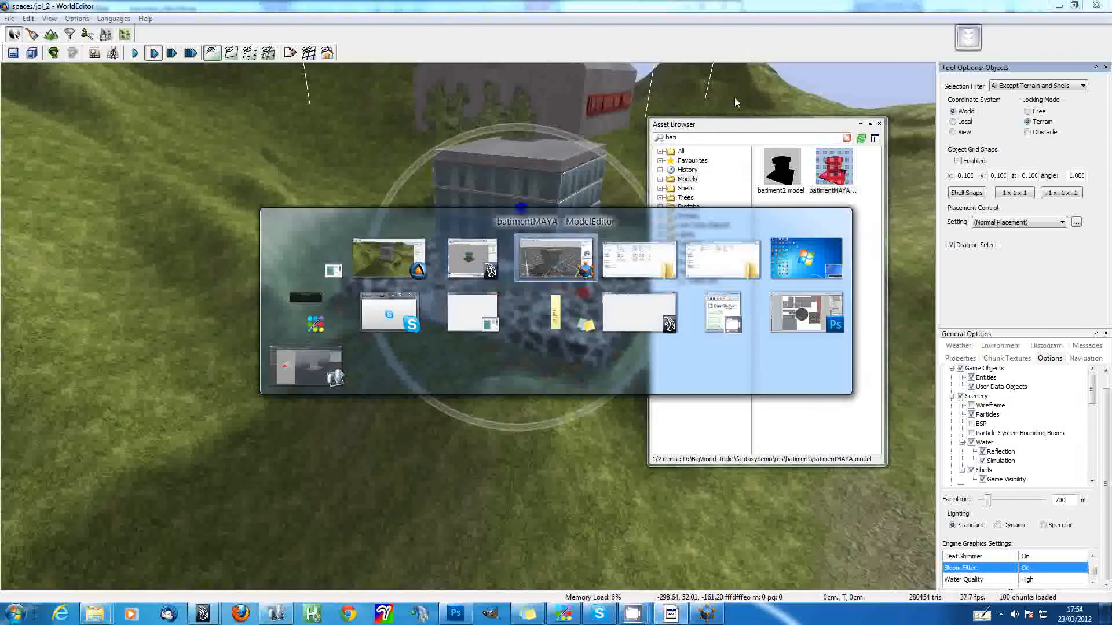
{"action": "key", "text": "alt+Tab"}
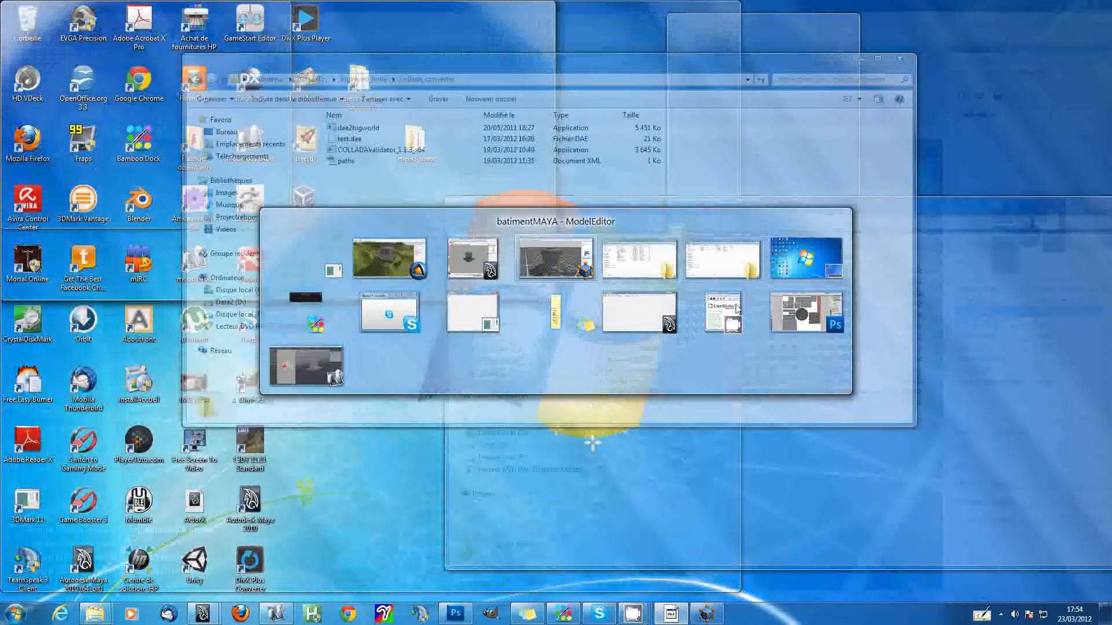
{"action": "key", "text": "alt+Tab"}
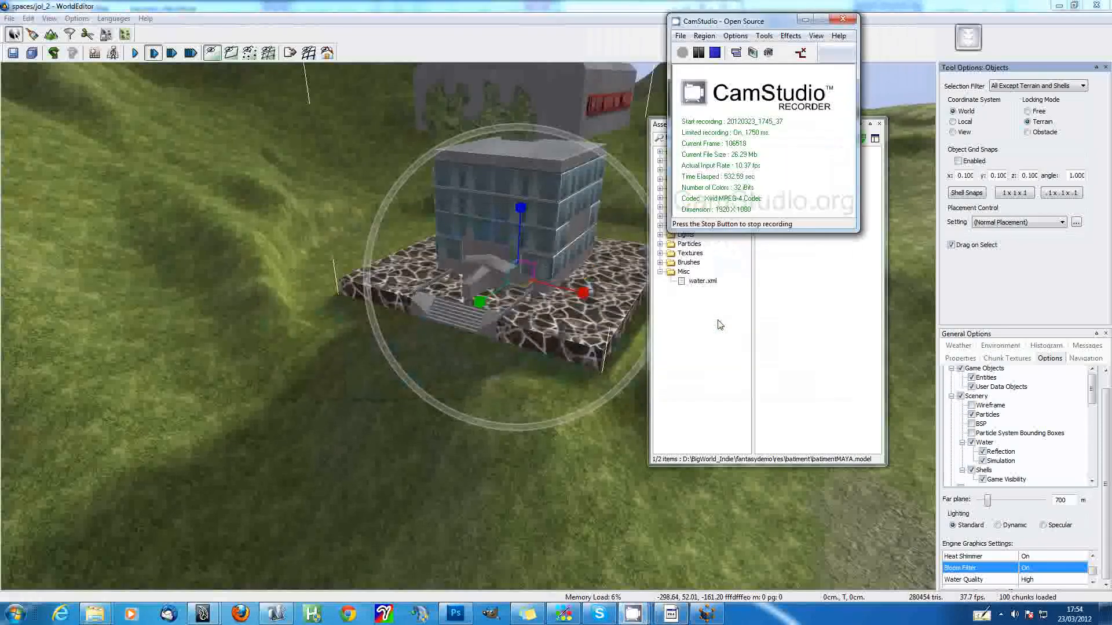